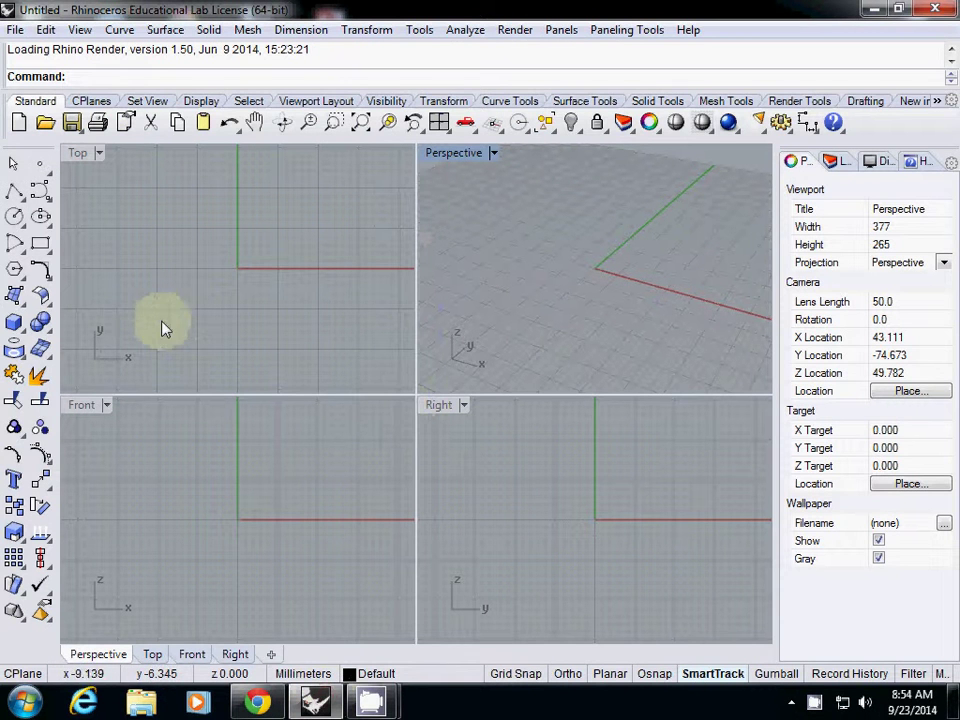
Create a corner-to-corner plane from 0 to 72,36, giving a 72 × 36 surface at the origin.
{"action": "left_click", "coordinate": [24, 308]}
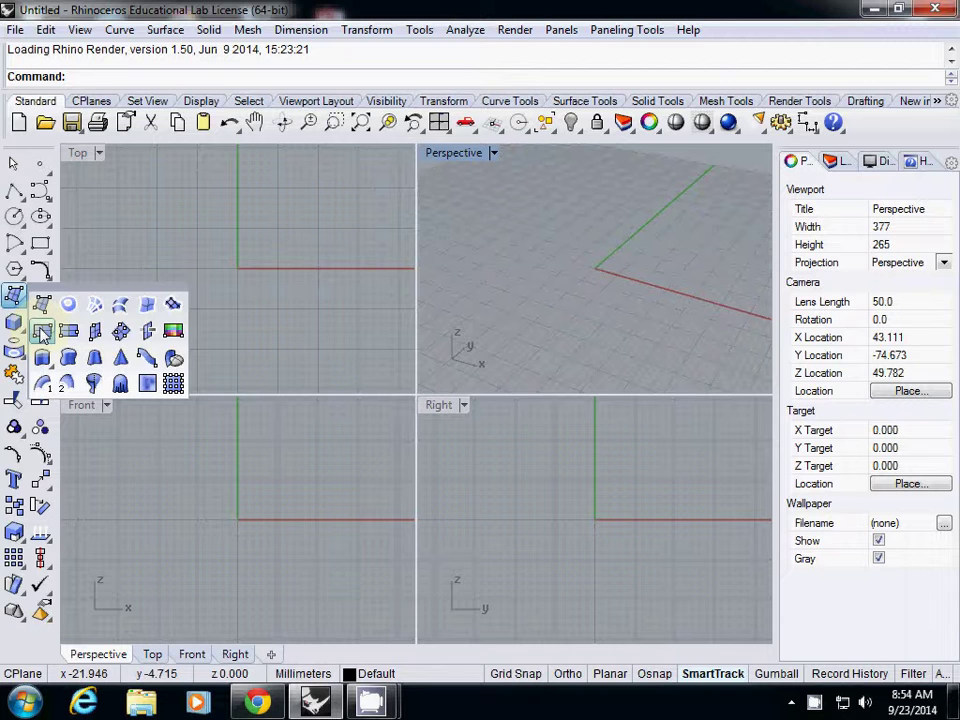
{"action": "left_click", "coordinate": [43, 333]}
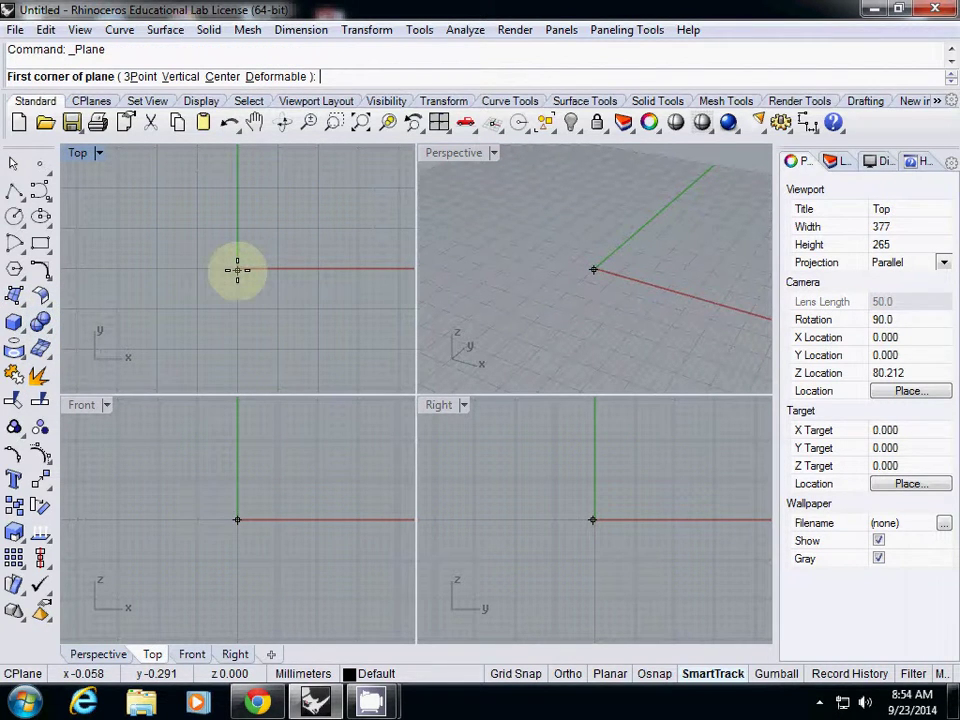
{"action": "type", "text": "0"}
{"action": "key", "text": "Return"}
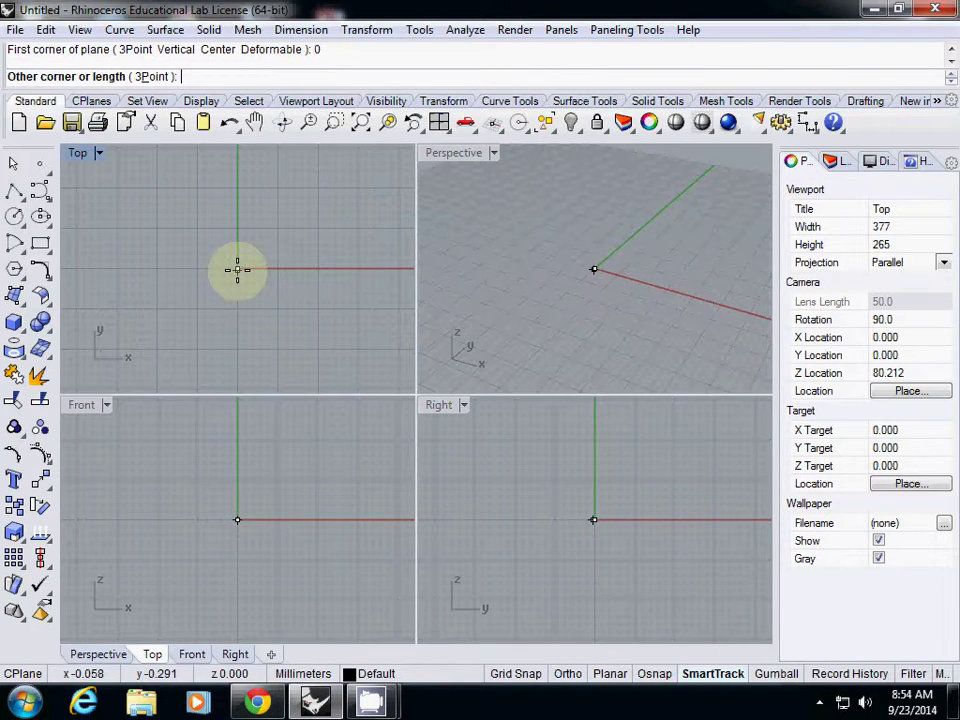
{"action": "type", "text": "72,"}
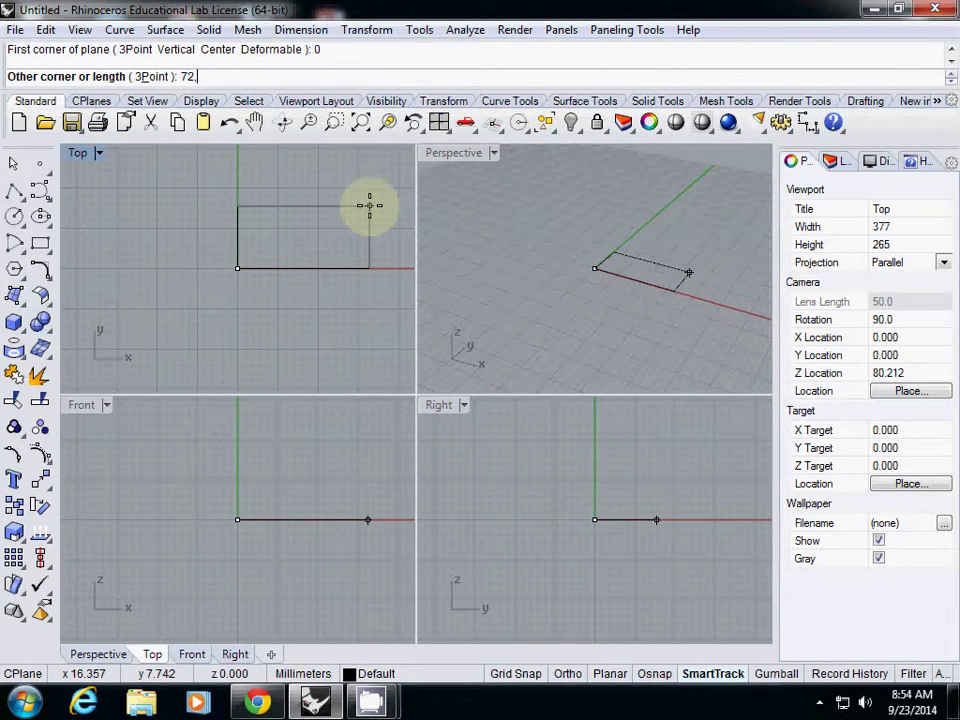
{"action": "type", "text": "36"}
{"action": "key", "text": "Return"}
{"action": "scroll", "coordinate": [272, 231], "scroll_direction": "down", "scroll_amount": 3}
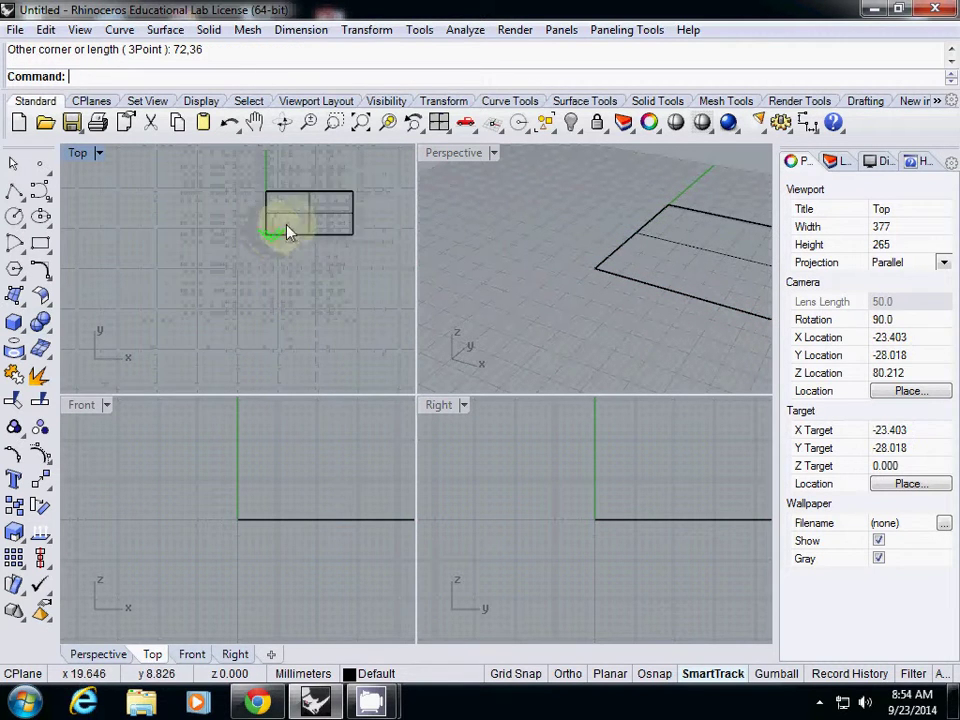
{"action": "right_click_drag", "start_coordinate": [288, 232], "coordinate": [210, 272]}
{"action": "scroll", "coordinate": [163, 281], "scroll_direction": "up", "scroll_amount": 3}
{"action": "type", "text": "plane"}
{"action": "key", "text": "Return"}
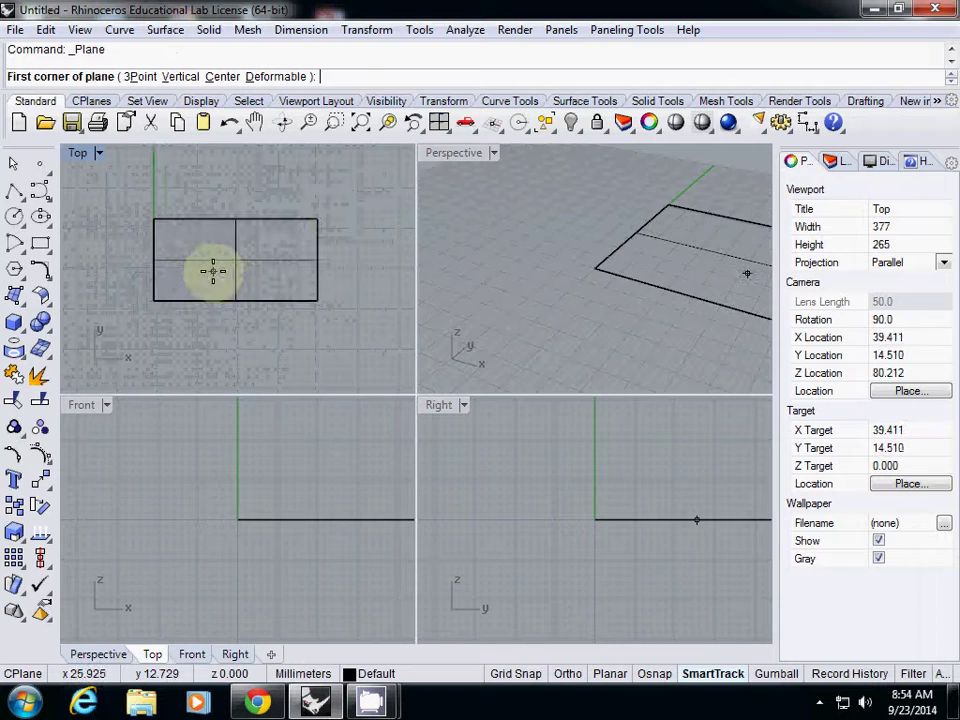
Cancel the extra plane and turn on control points for the 72 × 36 plane.
{"action": "key", "text": "Escape"}
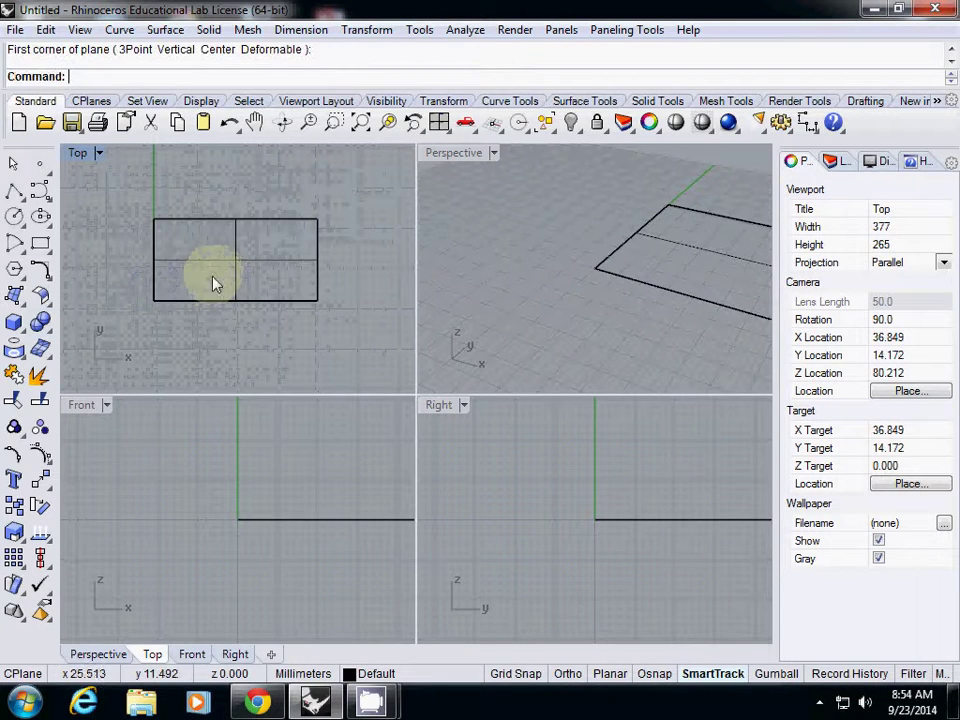
{"action": "left_click", "coordinate": [40, 456]}
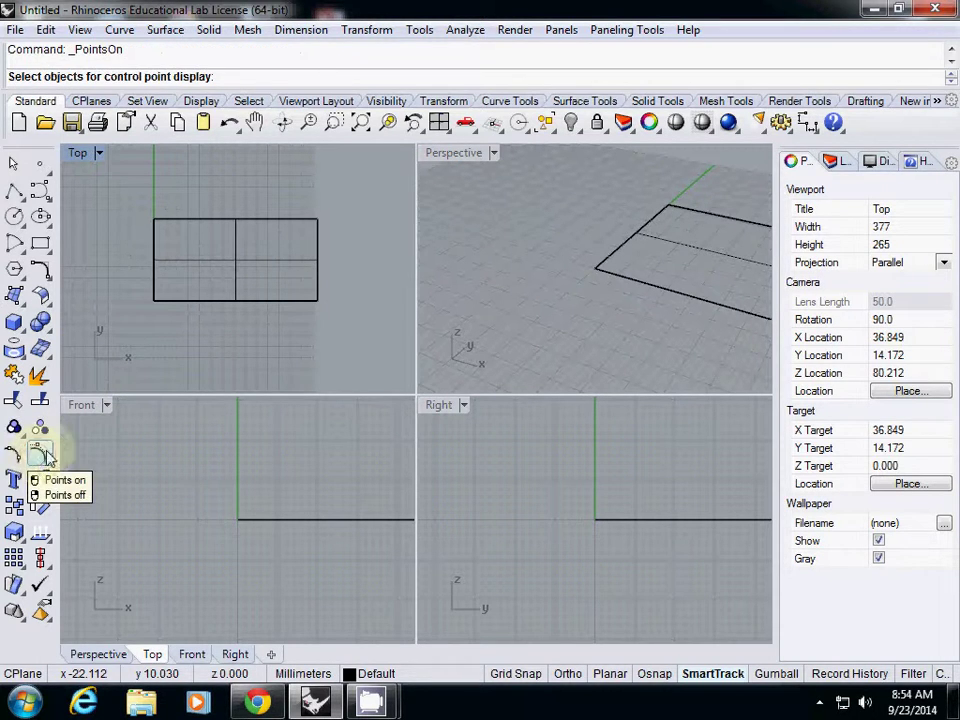
{"action": "left_click", "coordinate": [258, 267]}
{"action": "key", "text": "Return"}
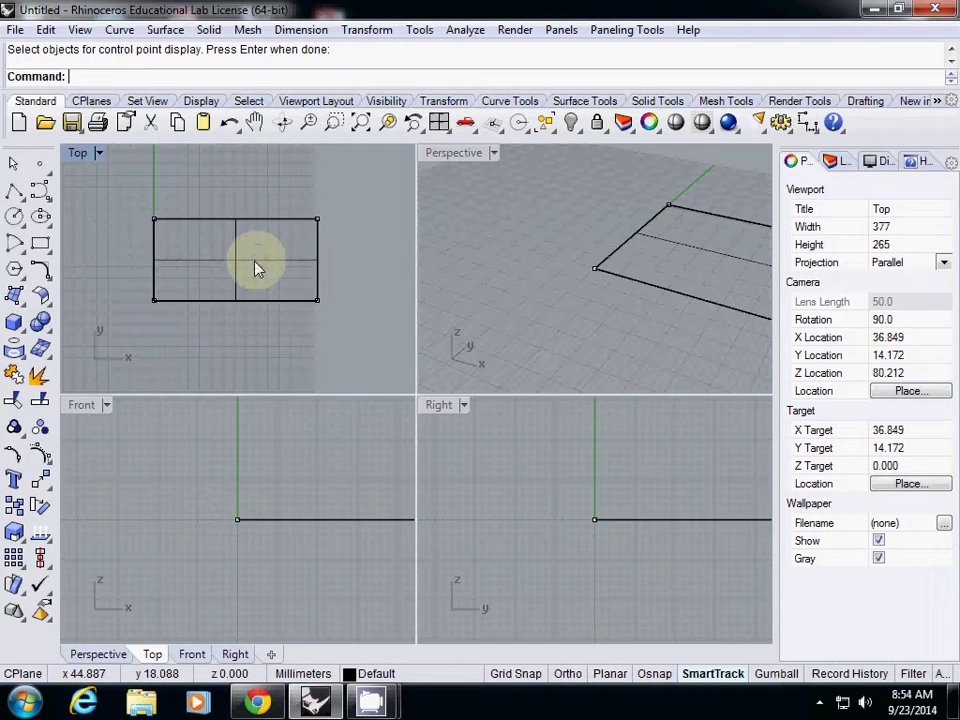
{"action": "right_click_drag", "start_coordinate": [631, 280], "coordinate": [549, 268]}
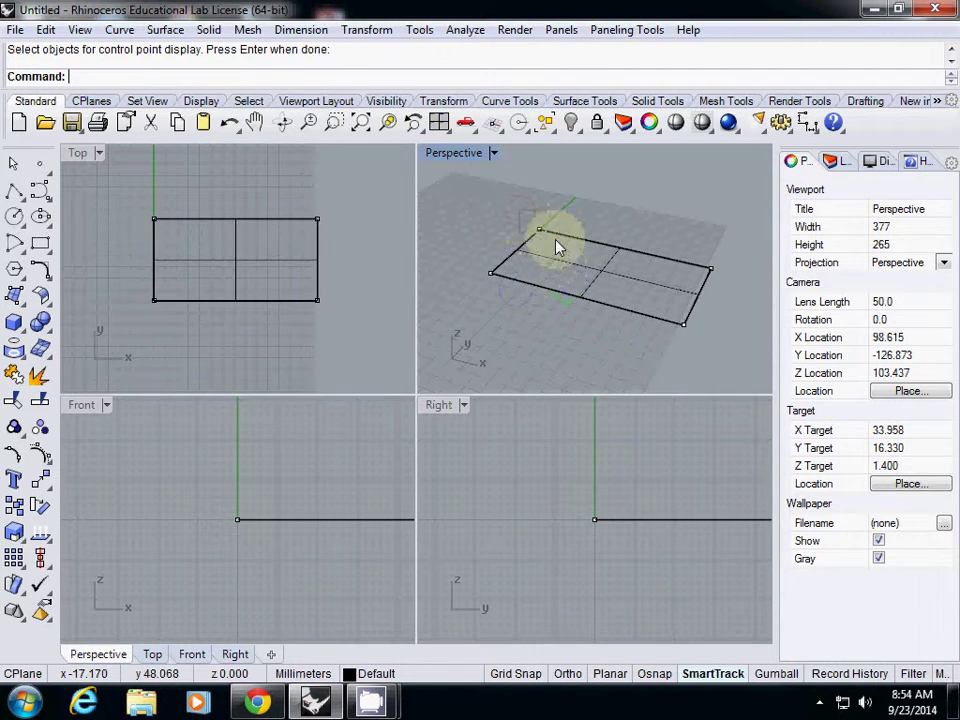
{"action": "left_click", "coordinate": [540, 231]}
{"action": "left_click", "coordinate": [683, 327], "text": "shift"}
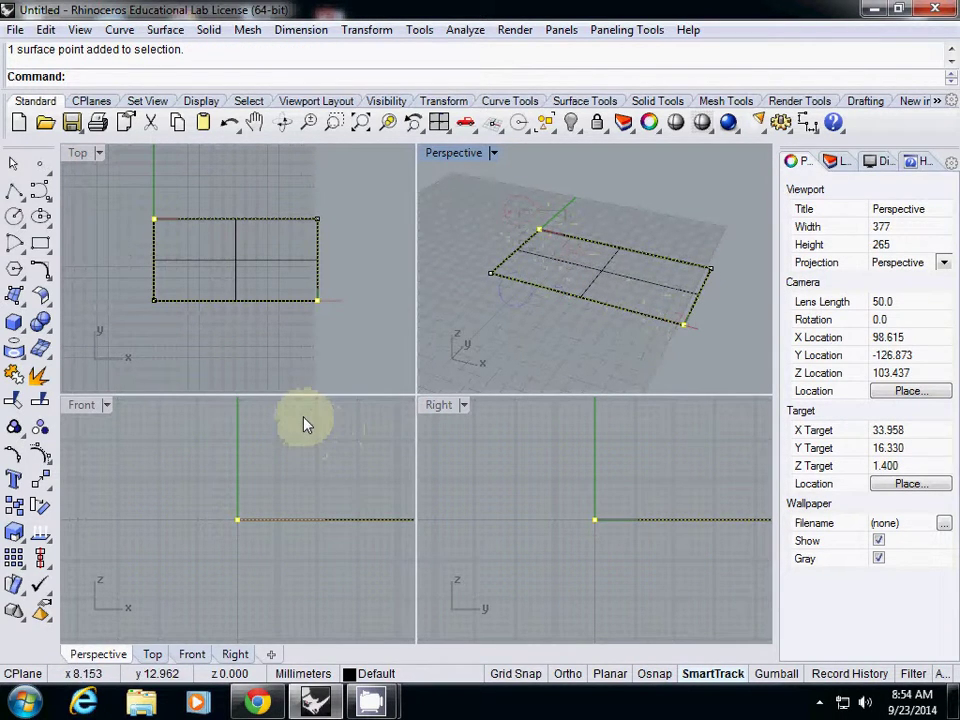
{"action": "type", "text": "M"}
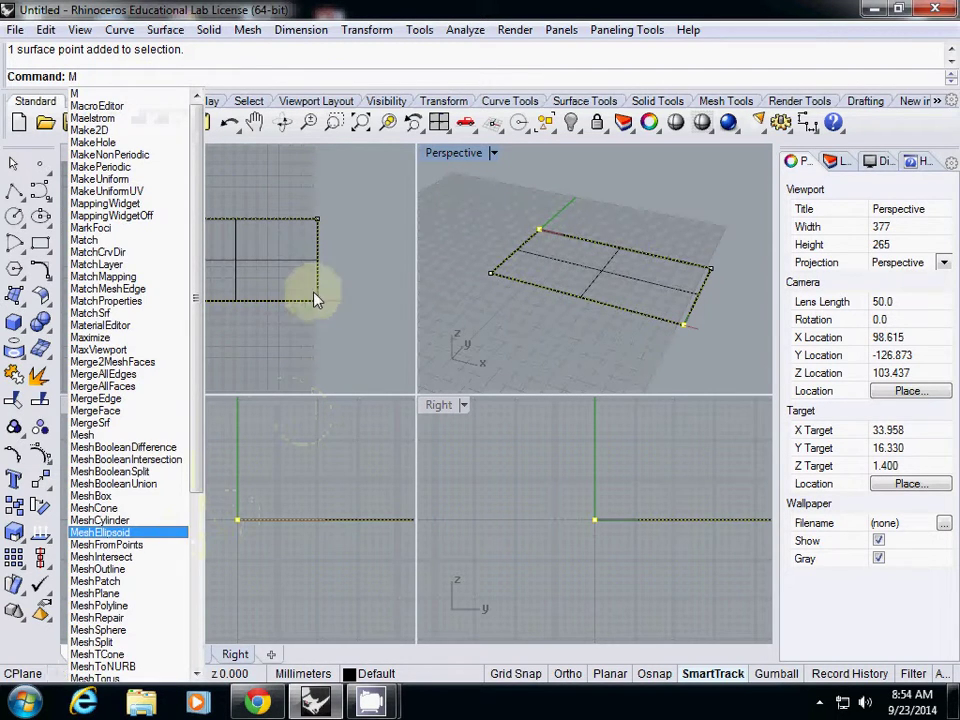
{"action": "left_click", "coordinate": [300, 208]}
{"action": "left_click", "coordinate": [153, 220]}
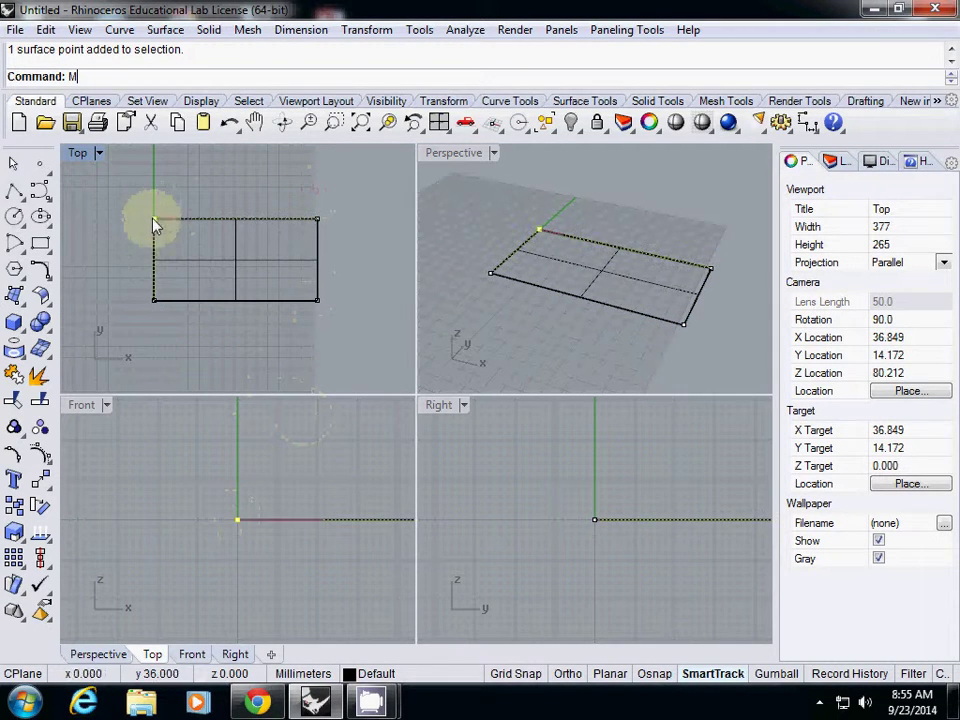
{"action": "left_click", "coordinate": [318, 301], "text": "shift"}
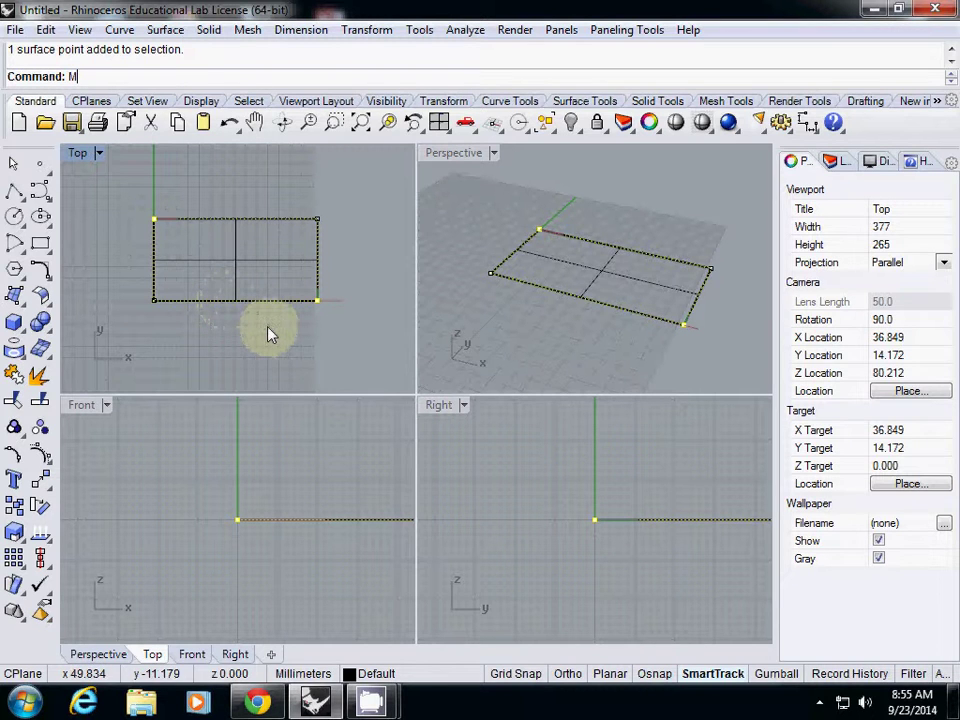
{"action": "left_click", "coordinate": [264, 180]}
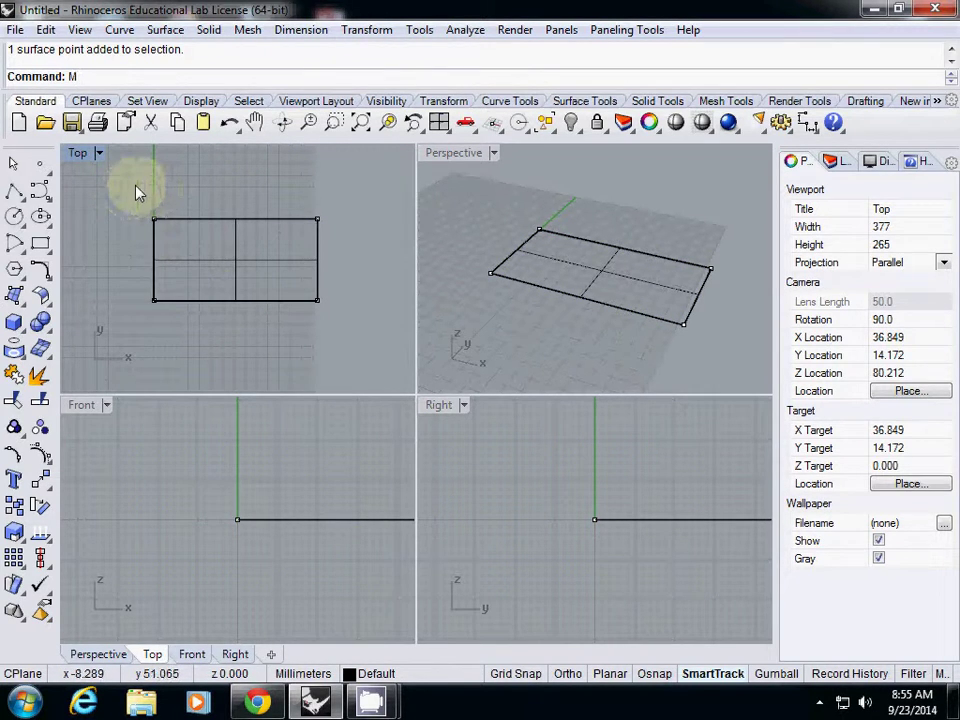
Select the plane's top-left and bottom-right corner control points together in the Top view.
{"action": "left_click_drag", "start_coordinate": [127, 184], "coordinate": [212, 272]}
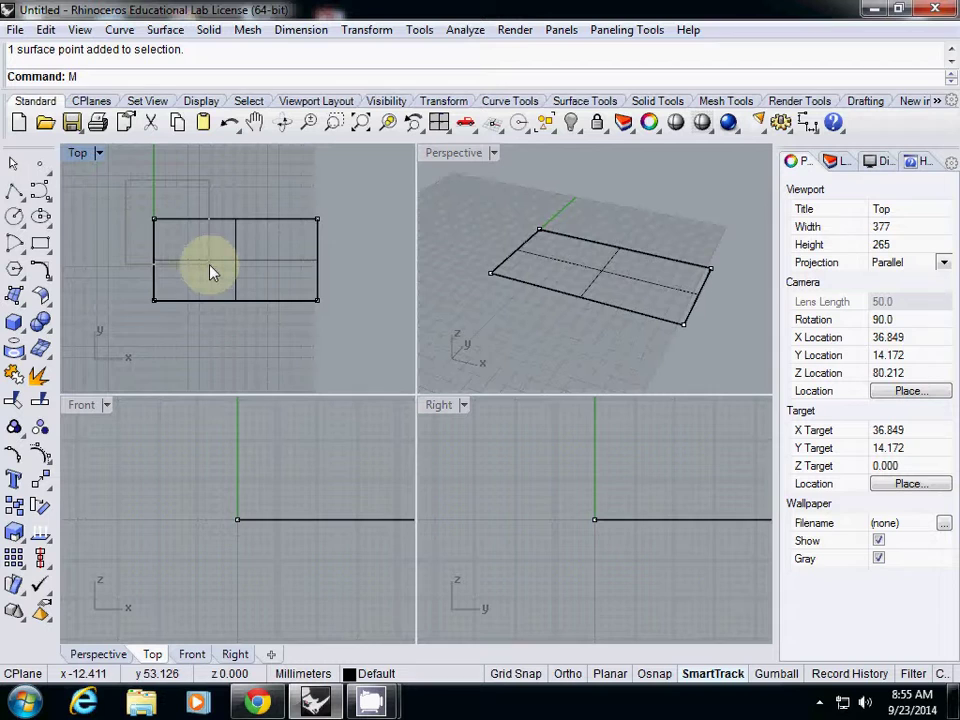
{"action": "left_click_drag", "start_coordinate": [212, 272], "coordinate": [213, 270]}
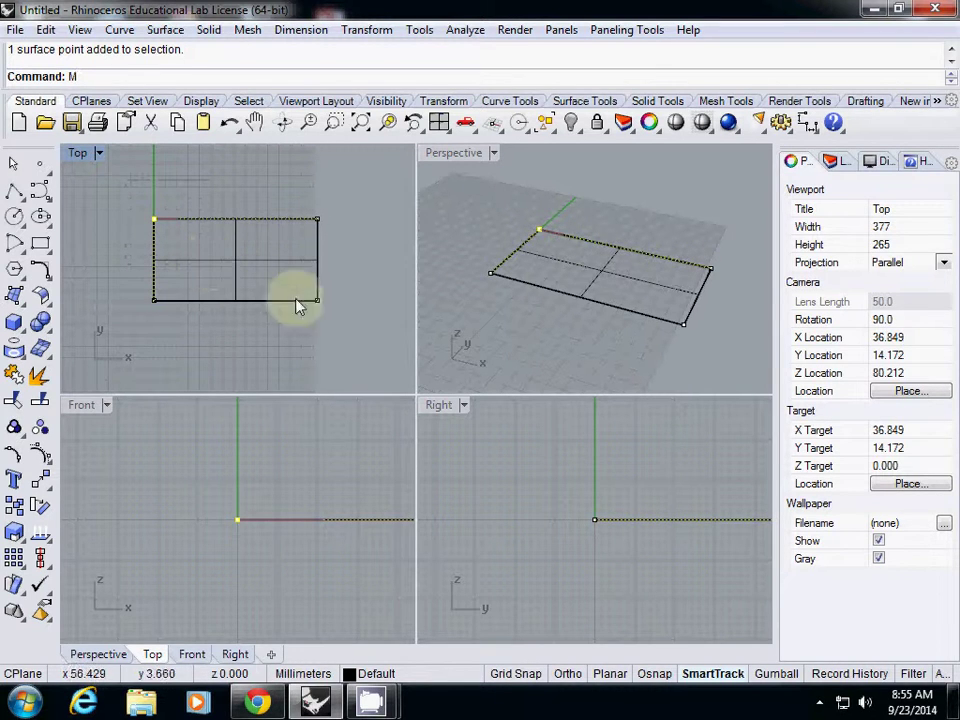
{"action": "left_click", "coordinate": [366, 342]}
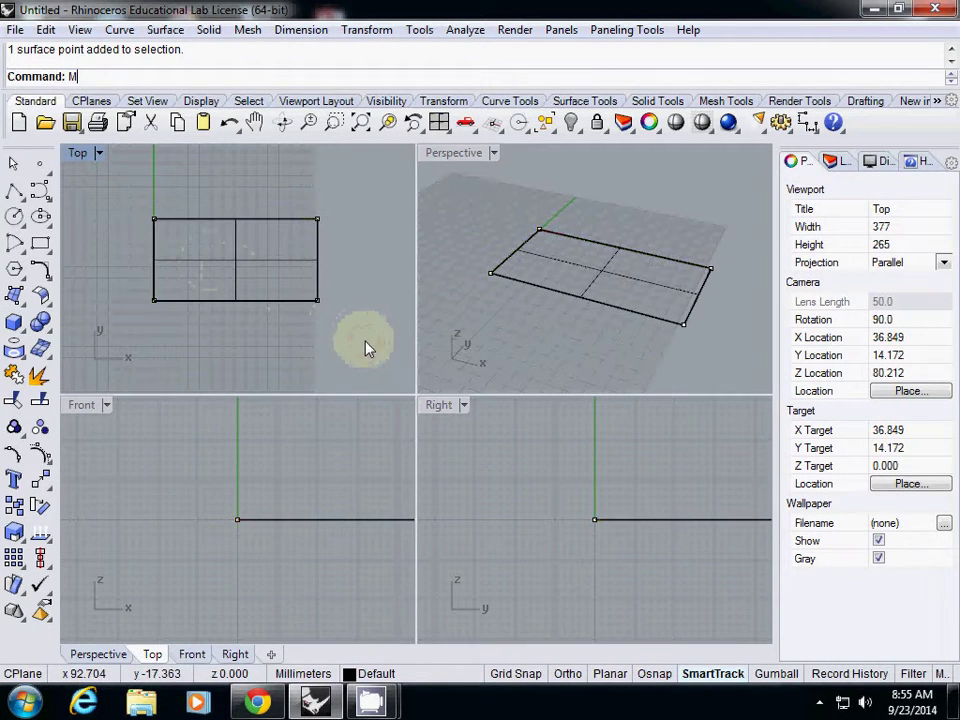
{"action": "left_click", "coordinate": [278, 277]}
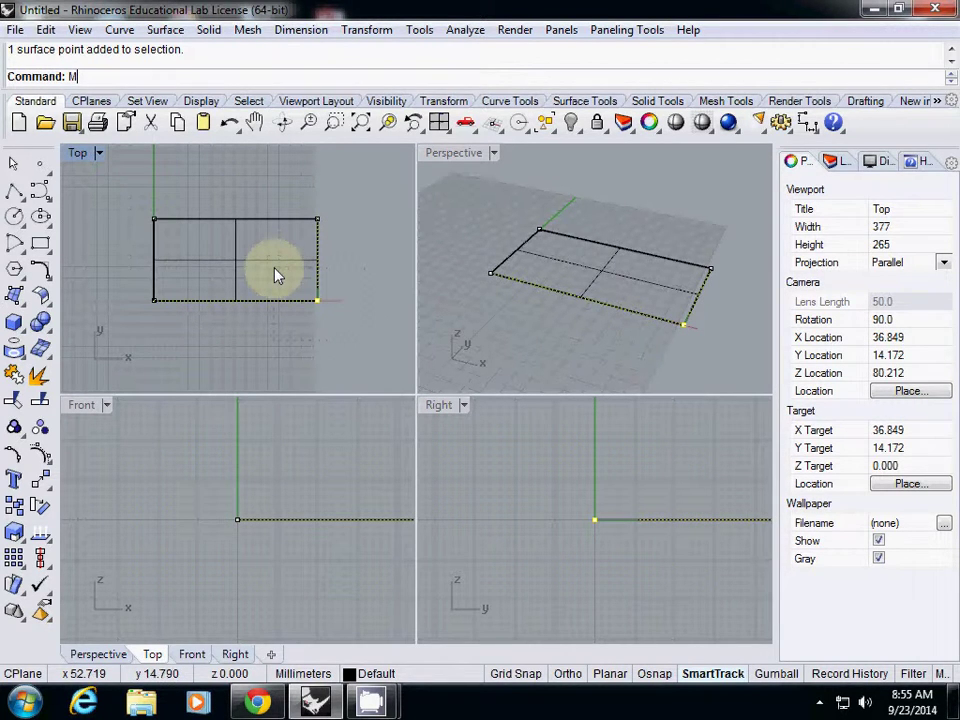
{"action": "left_click", "coordinate": [343, 279]}
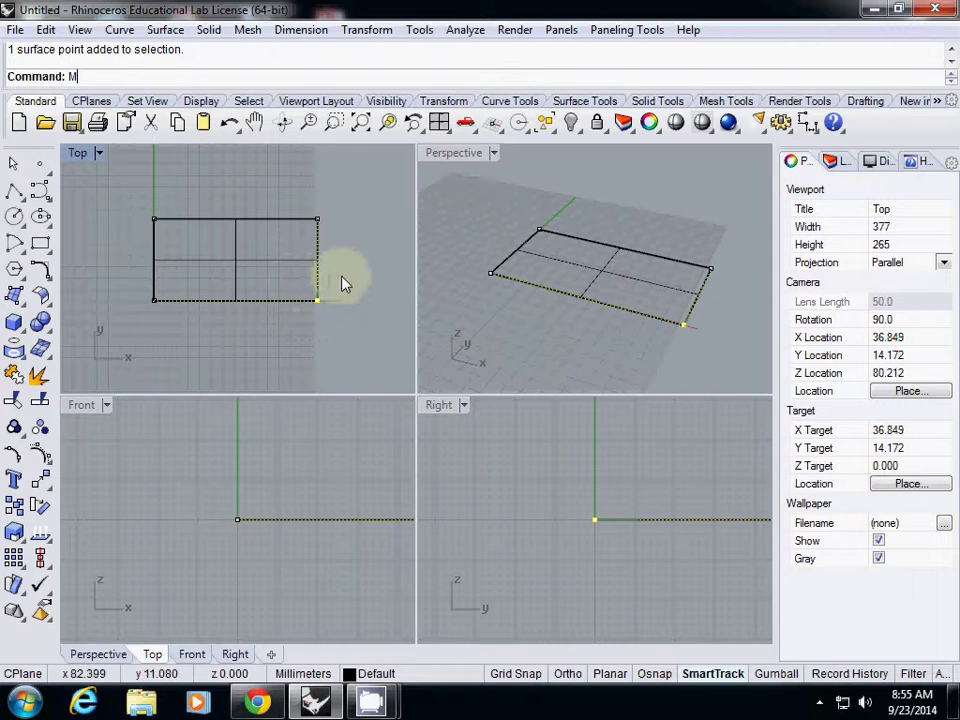
{"action": "left_click", "coordinate": [115, 205]}
{"action": "left_click", "coordinate": [154, 219]}
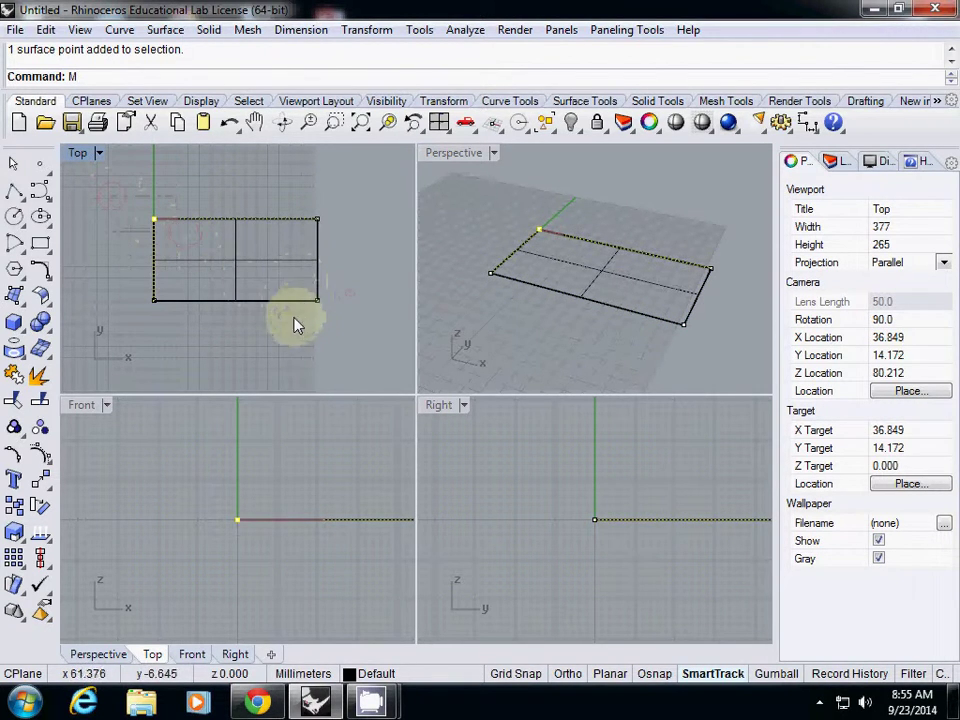
{"action": "left_click", "coordinate": [318, 301], "text": "shift"}
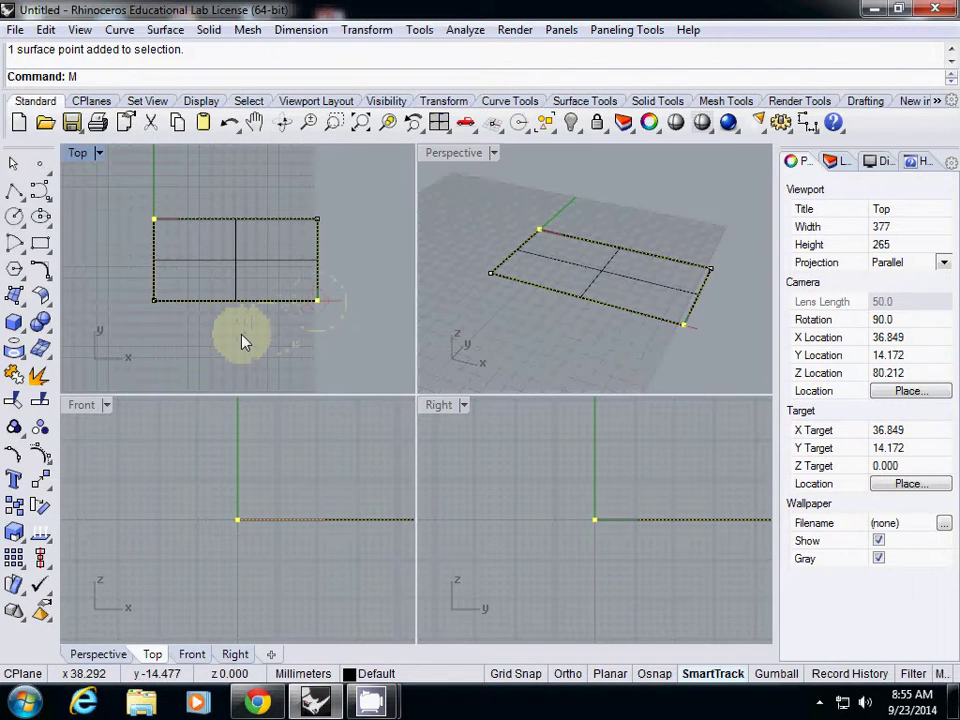
Move the two selected corner points straight up in the Front view with Ortho on.
{"action": "type", "text": "ove"}
{"action": "key", "text": "Return"}
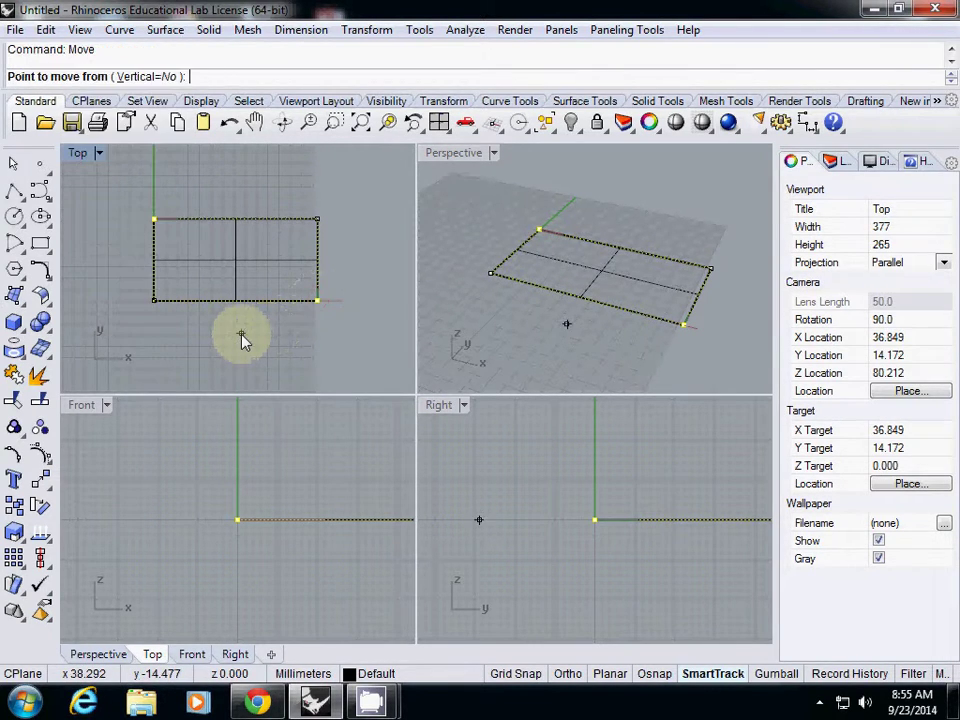
{"action": "left_click", "coordinate": [184, 512]}
{"action": "key", "text": "F8"}
{"action": "left_click", "coordinate": [189, 460]}
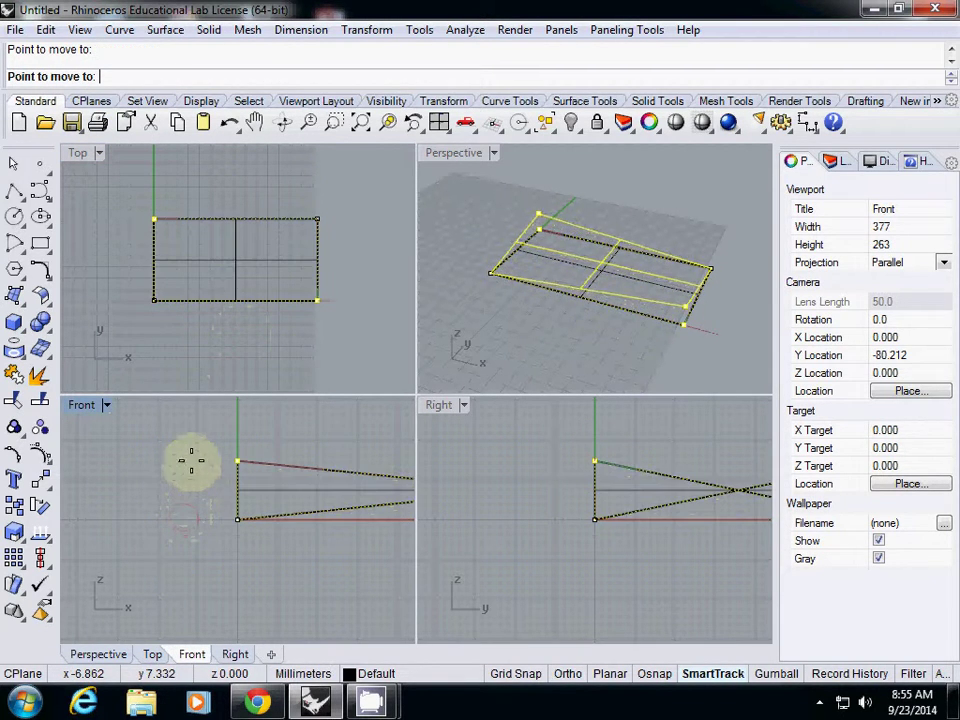
{"action": "left_click", "coordinate": [571, 350]}
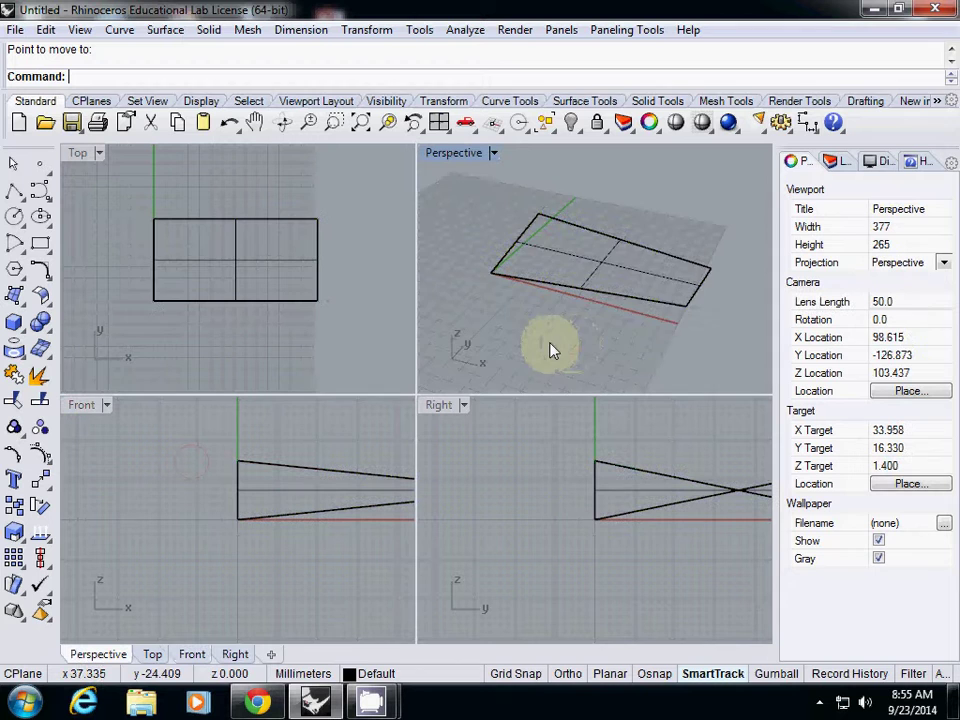
{"action": "right_click_drag", "start_coordinate": [551, 349], "coordinate": [616, 311]}
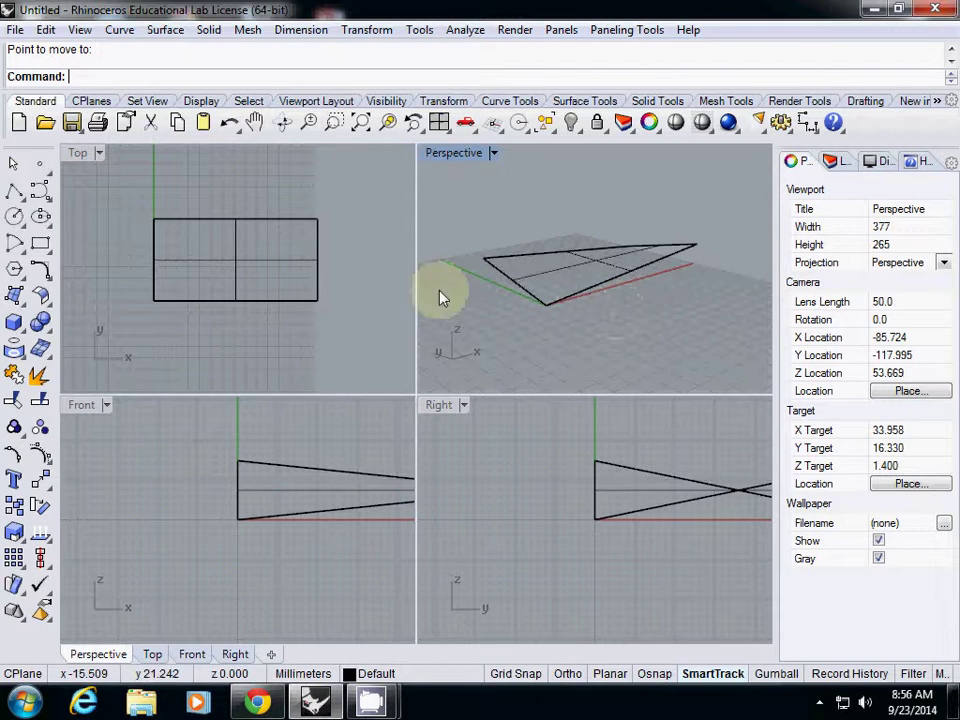
Delete the flat surface and build a box from 0 to 72,36 with height 12.
{"action": "left_click", "coordinate": [248, 266]}
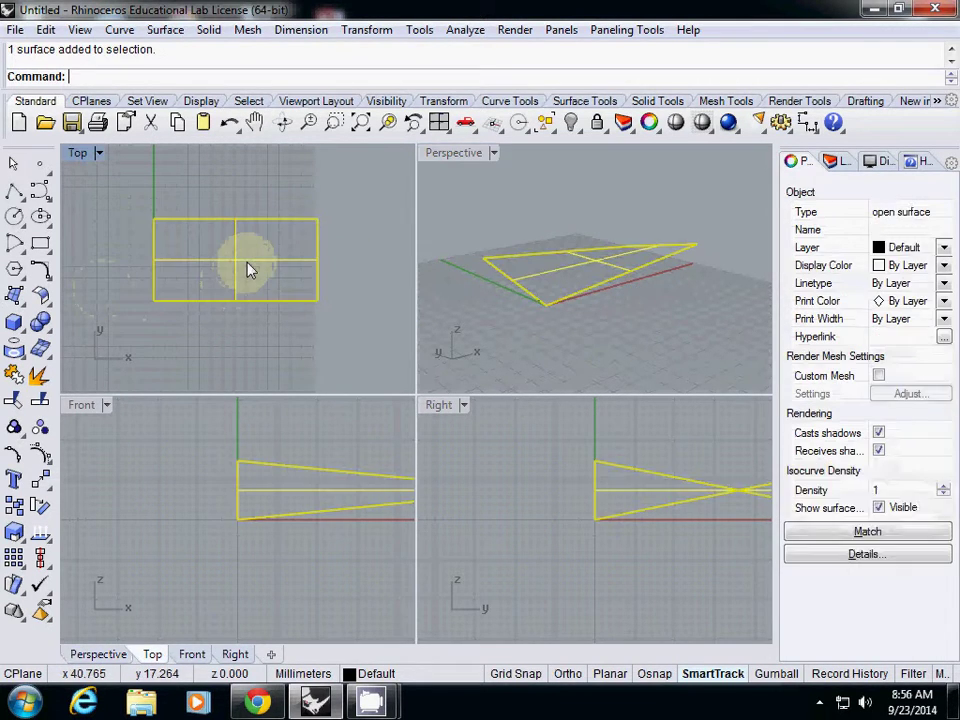
{"action": "key", "text": "Delete"}
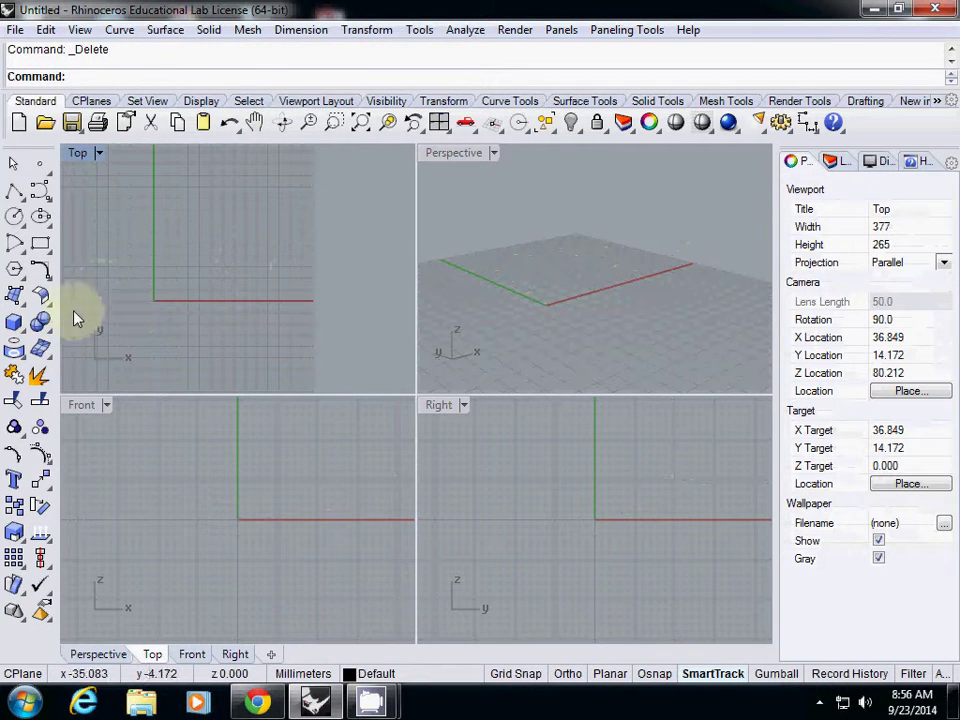
{"action": "left_click", "coordinate": [14, 323]}
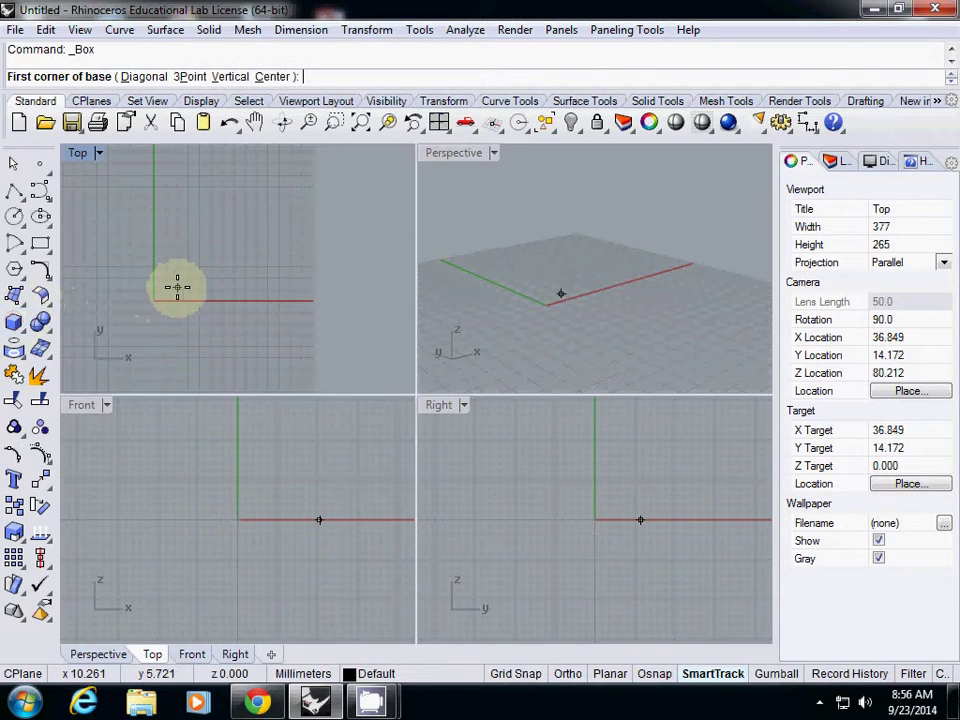
{"action": "type", "text": "0"}
{"action": "key", "text": "Return"}
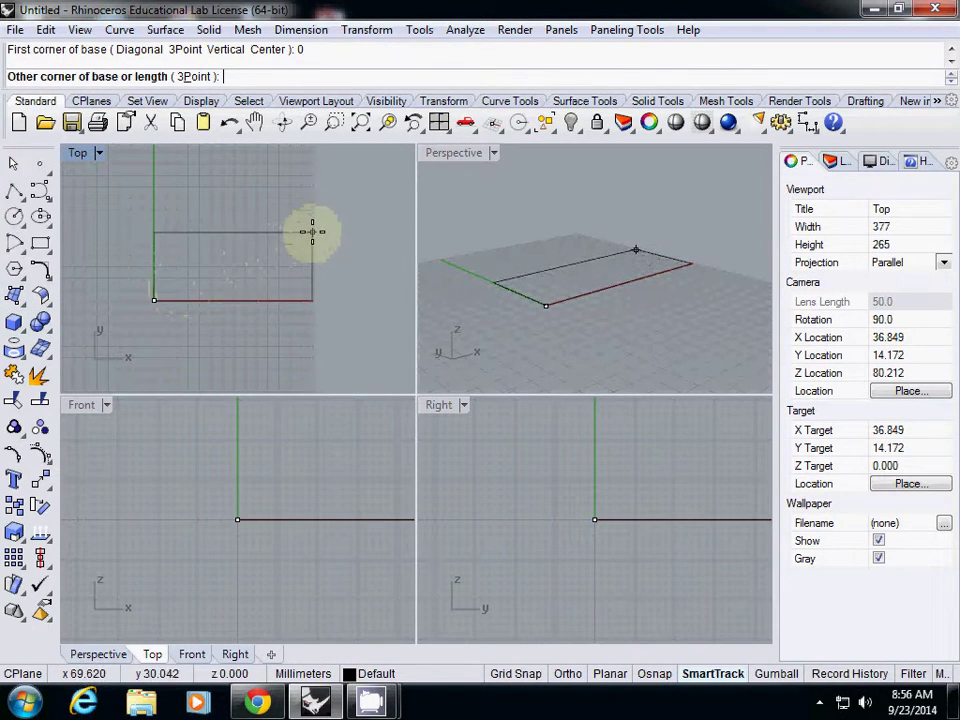
{"action": "type", "text": "72,36"}
{"action": "key", "text": "Return"}
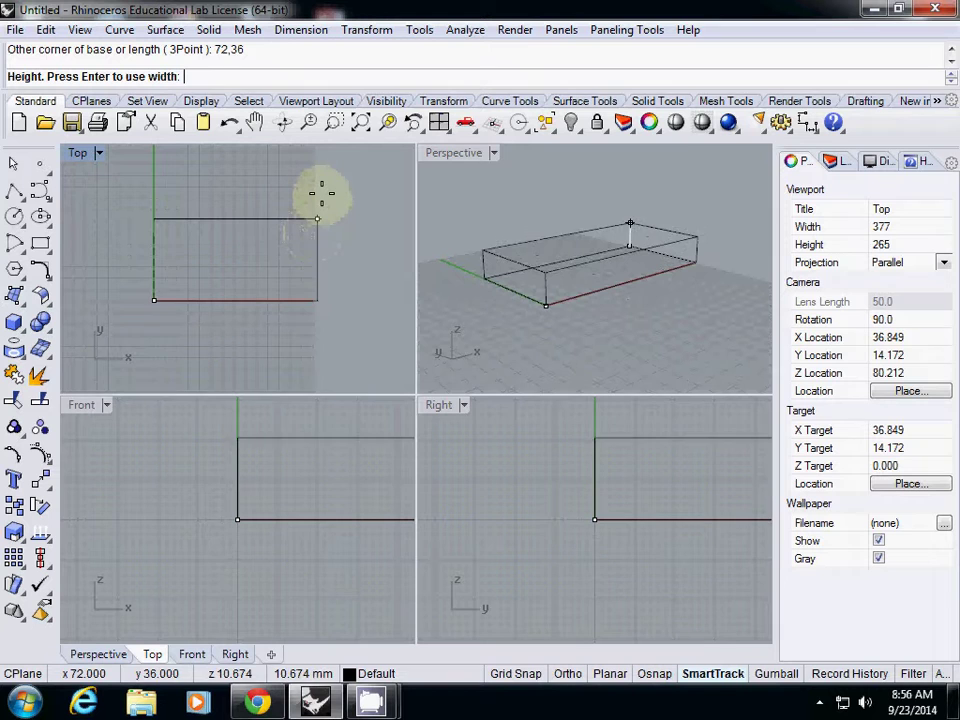
{"action": "type", "text": "12"}
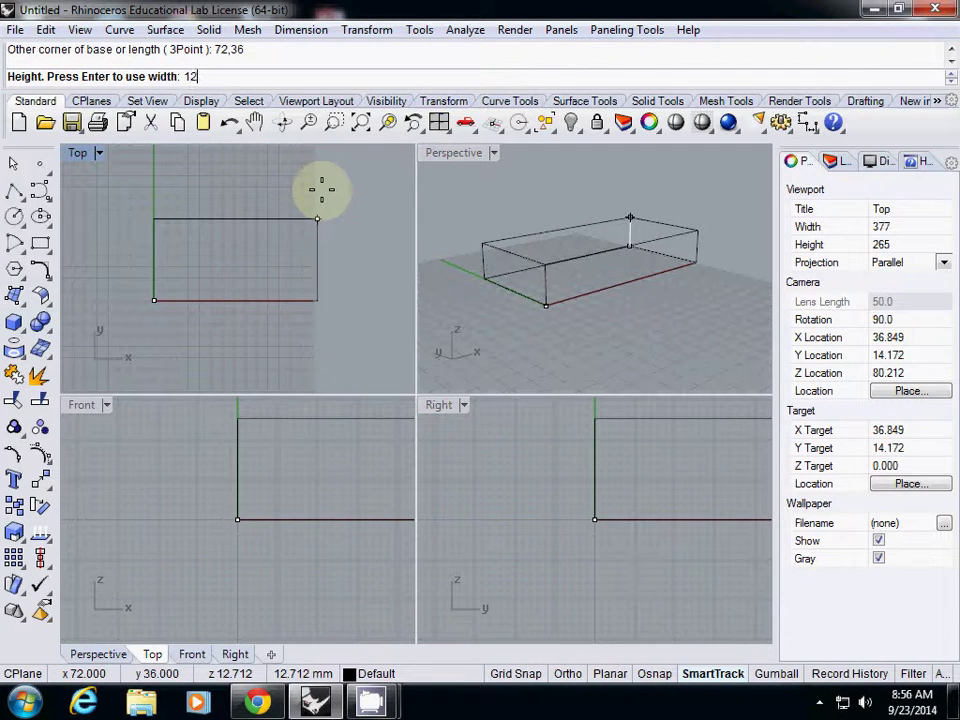
{"action": "key", "text": "Return"}
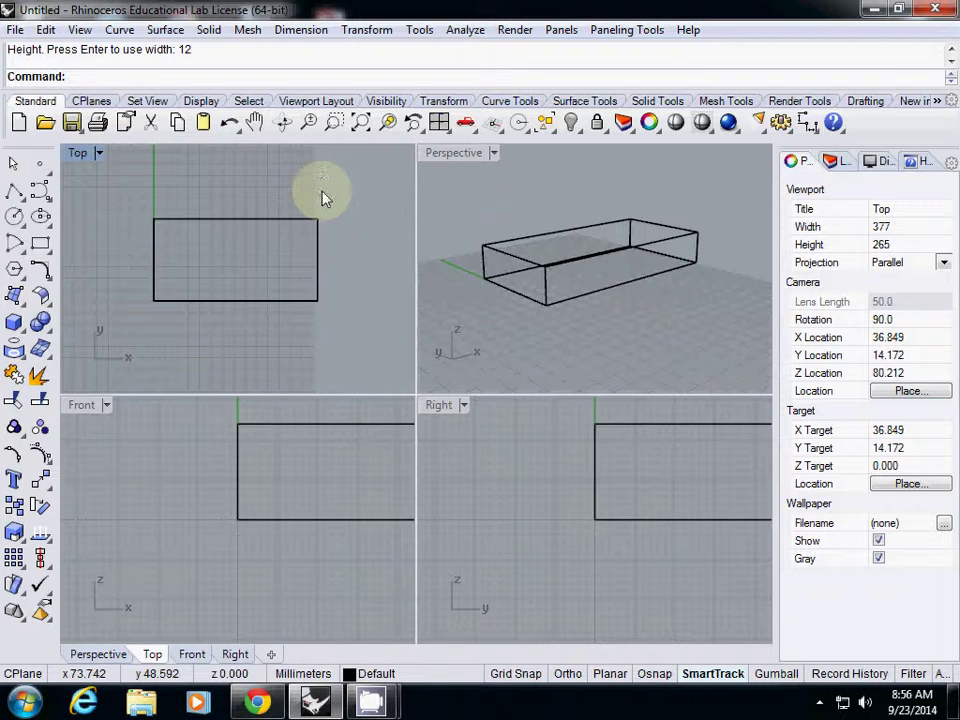
Draw a six-point wavy control-point curve across the box's front face, from the lower-left corner to the right end.
{"action": "right_click_drag", "start_coordinate": [424, 251], "coordinate": [542, 285]}
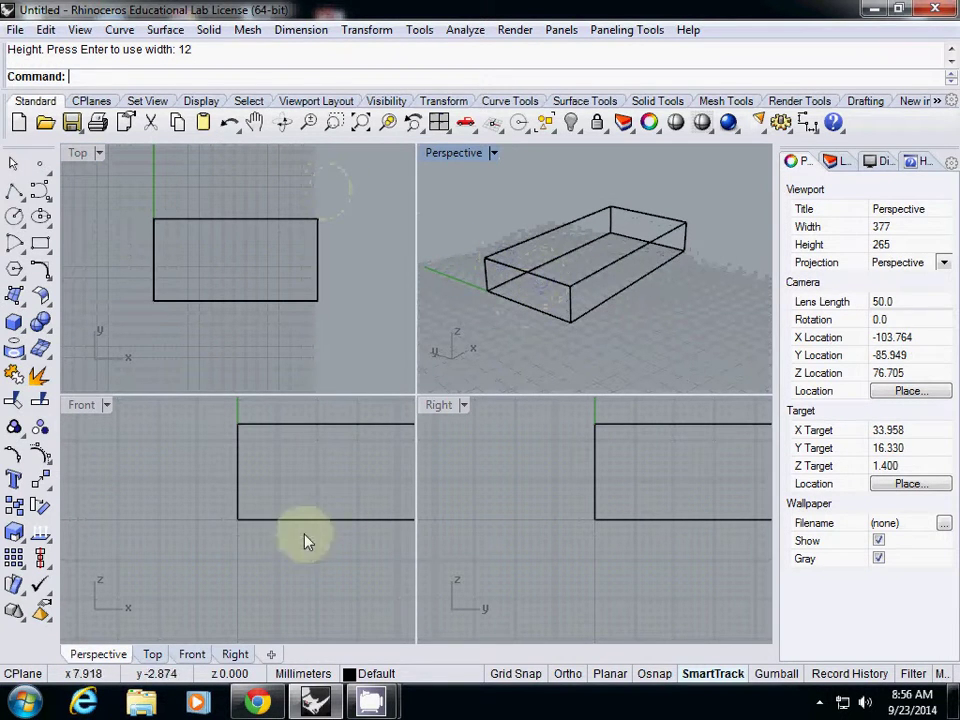
{"action": "scroll", "coordinate": [220, 565], "scroll_direction": "down", "scroll_amount": 4}
{"action": "right_click_drag", "start_coordinate": [268, 536], "coordinate": [195, 508]}
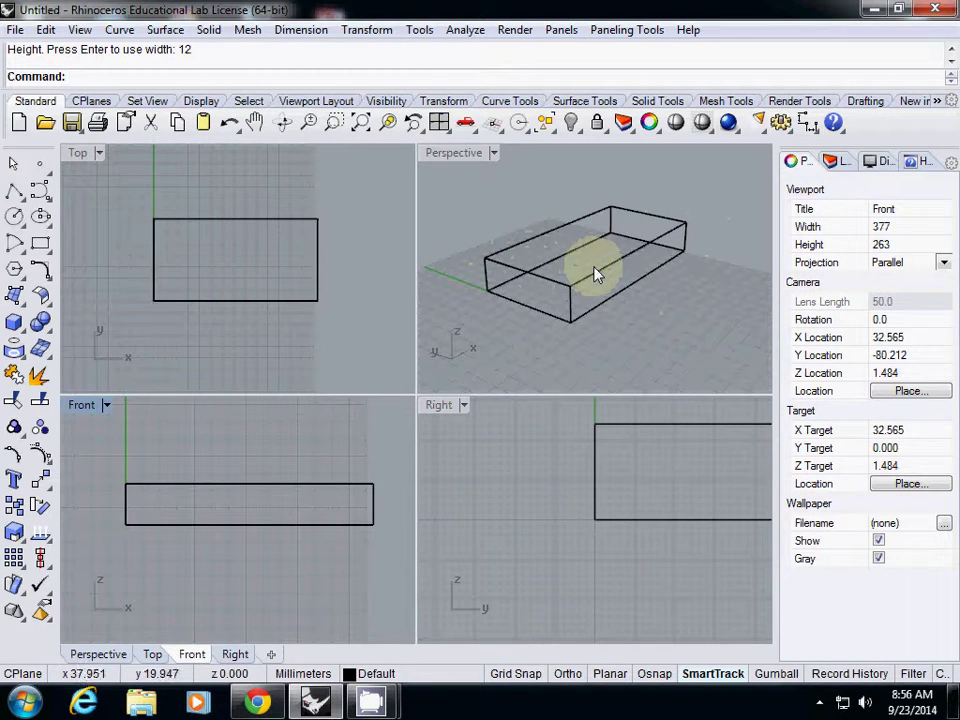
{"action": "left_click", "coordinate": [40, 192]}
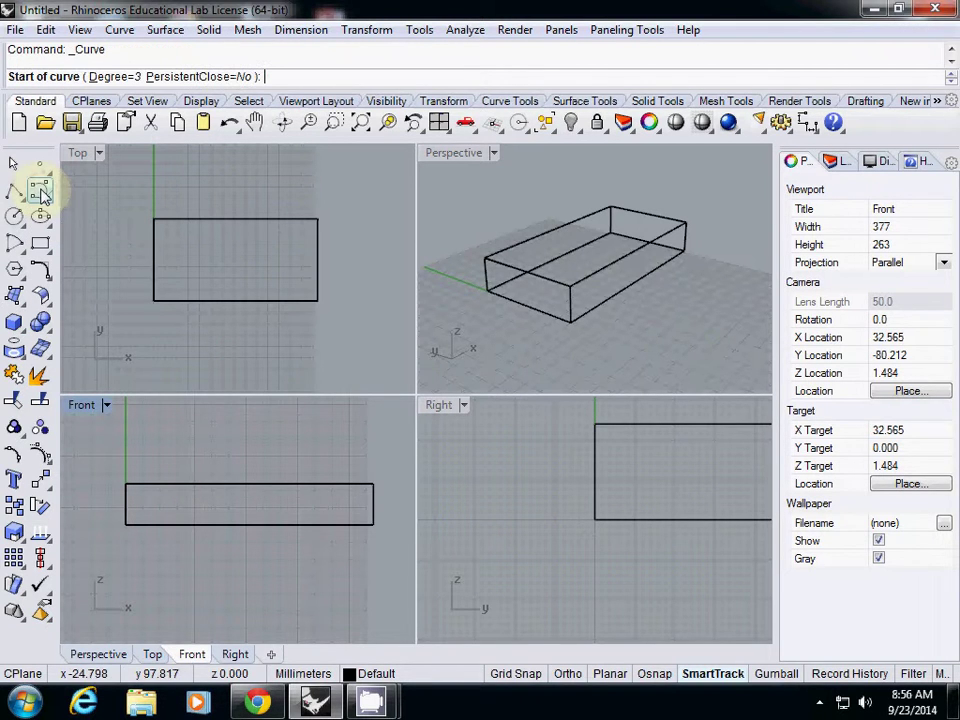
{"action": "left_click", "coordinate": [126, 520]}
{"action": "left_click", "coordinate": [159, 502]}
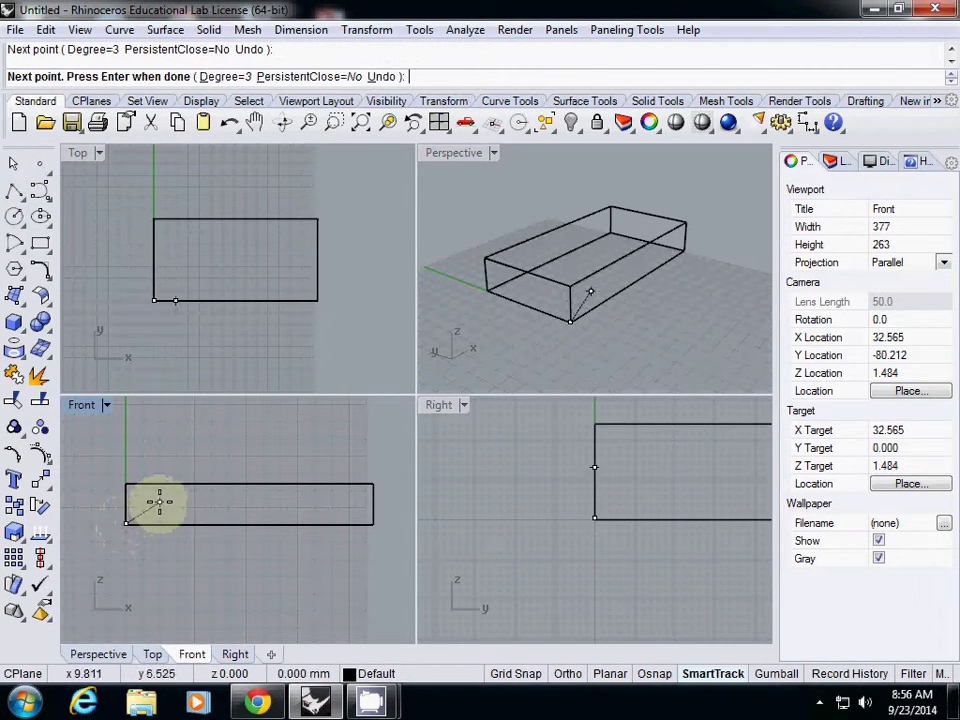
{"action": "left_click", "coordinate": [235, 508]}
{"action": "left_click", "coordinate": [276, 520]}
{"action": "left_click", "coordinate": [332, 541]}
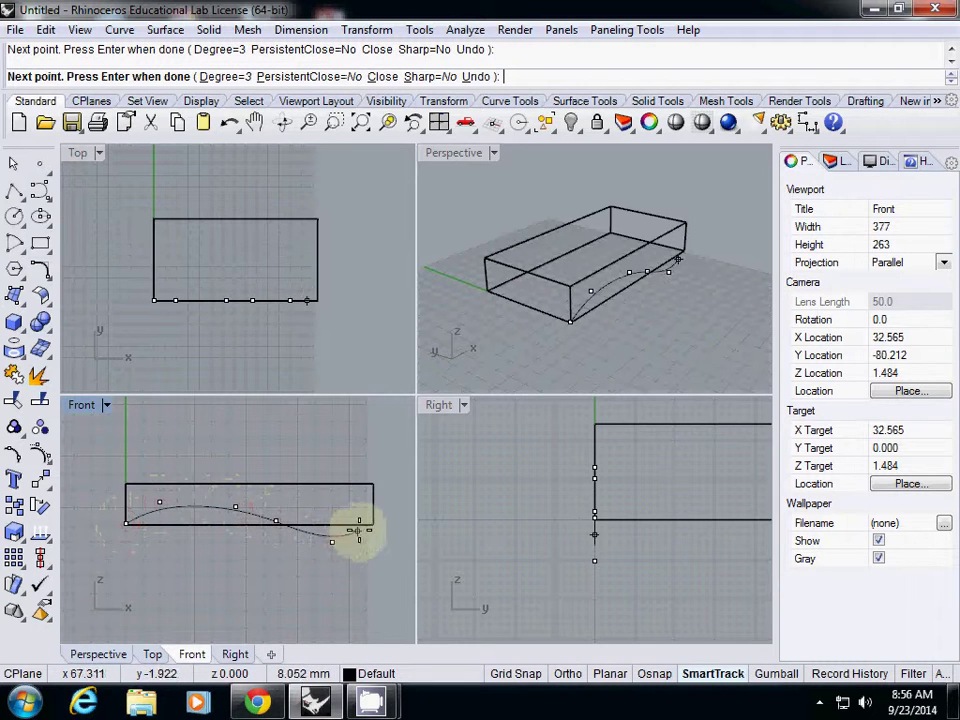
{"action": "left_click", "coordinate": [372, 522]}
{"action": "key", "text": "Return"}
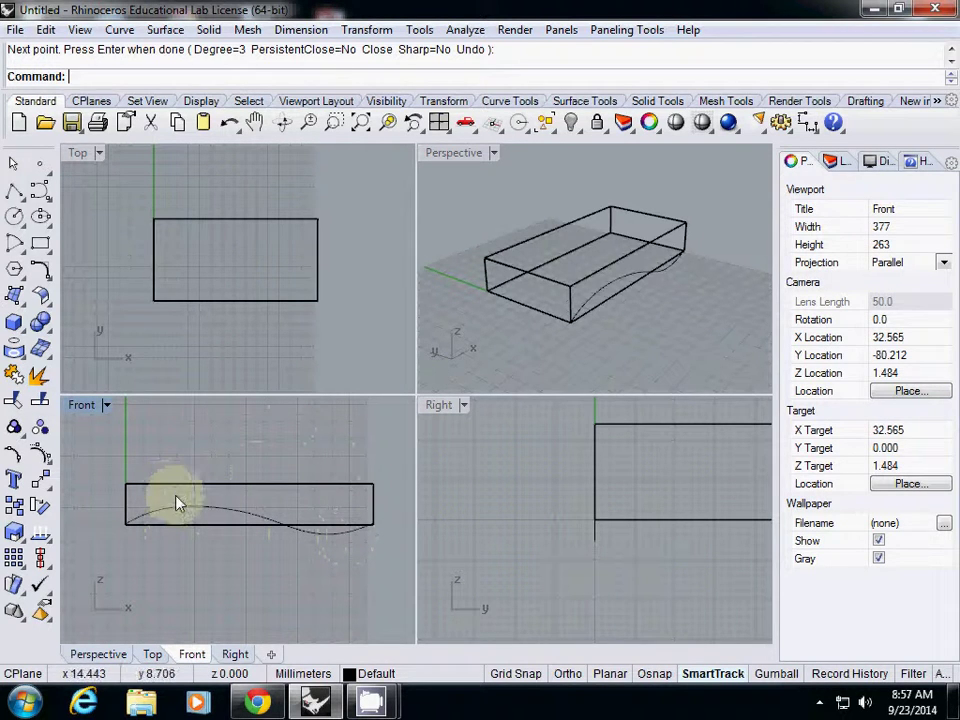
Undo the accidental shift of the wavy curve.
{"action": "left_click", "coordinate": [638, 282]}
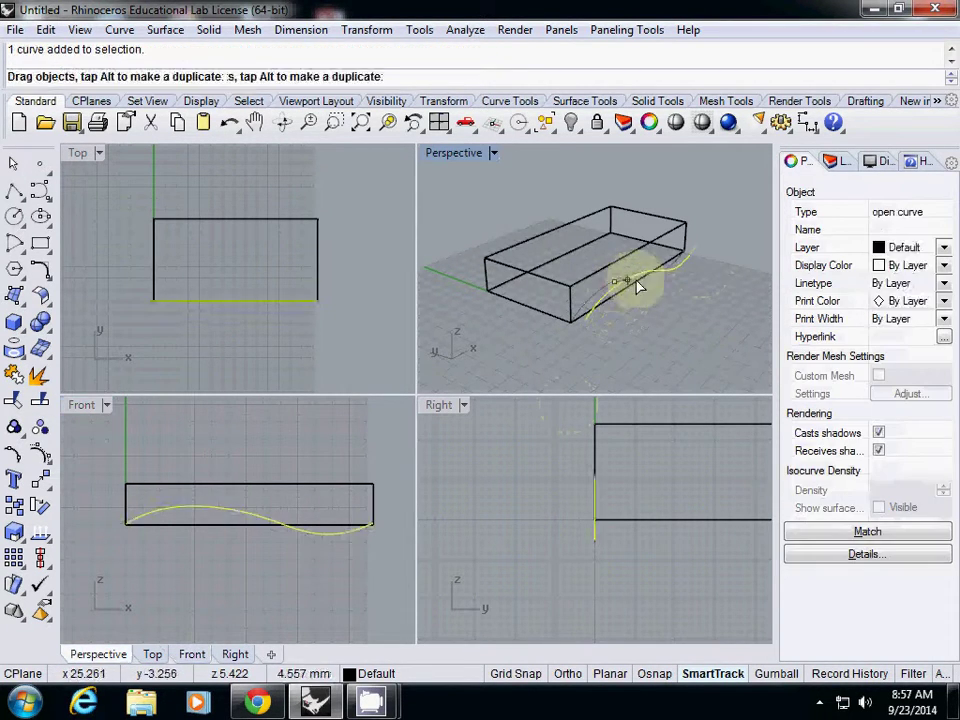
{"action": "key", "text": "Escape"}
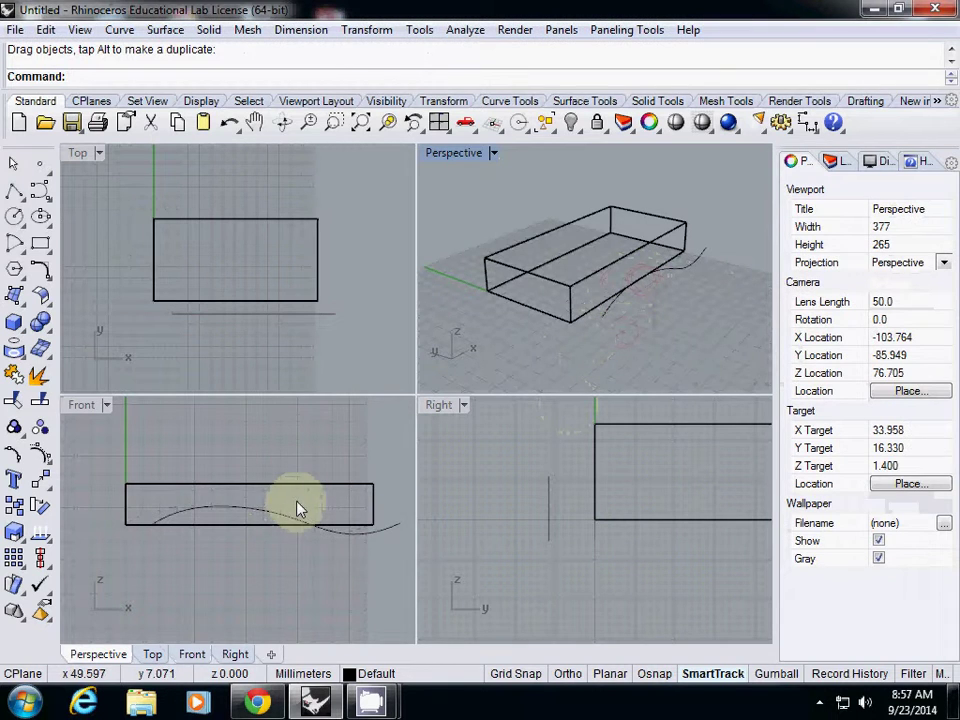
{"action": "key", "text": "ctrl+z"}
{"action": "right_click_drag", "start_coordinate": [560, 330], "coordinate": [542, 347]}
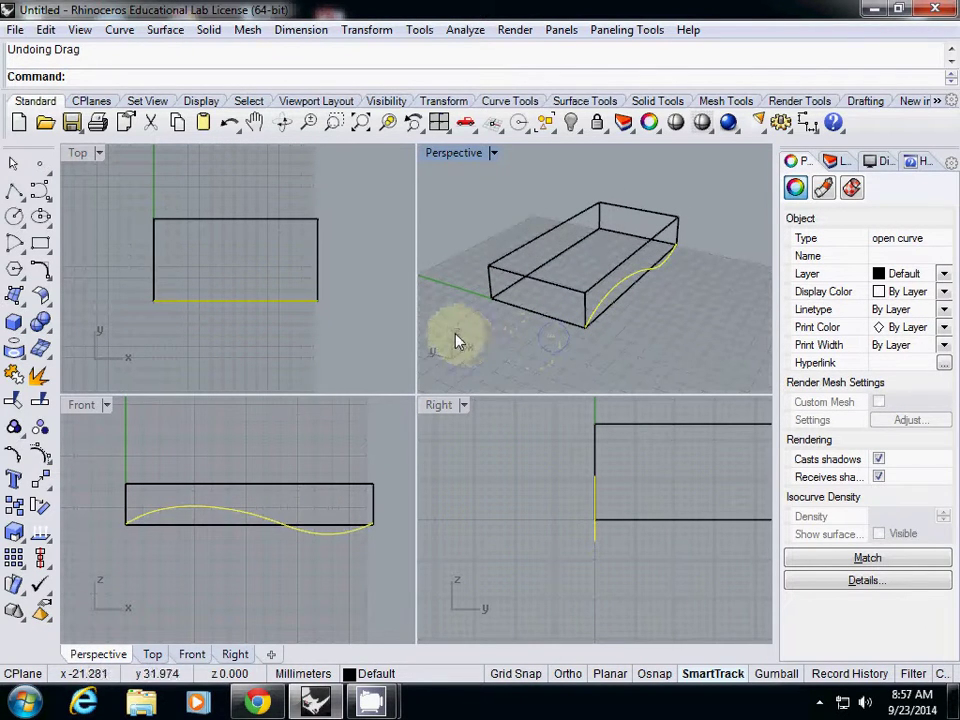
Move the curve in the Top view onto the box's back edge.
{"action": "type", "text": "M"}
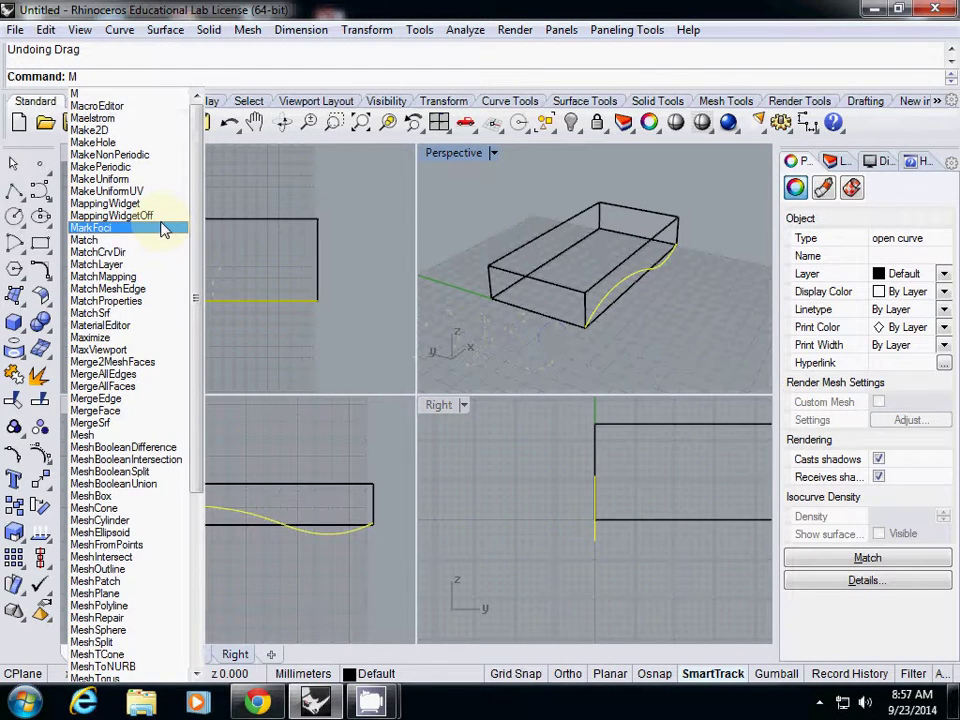
{"action": "type", "text": "ove"}
{"action": "key", "text": "Return"}
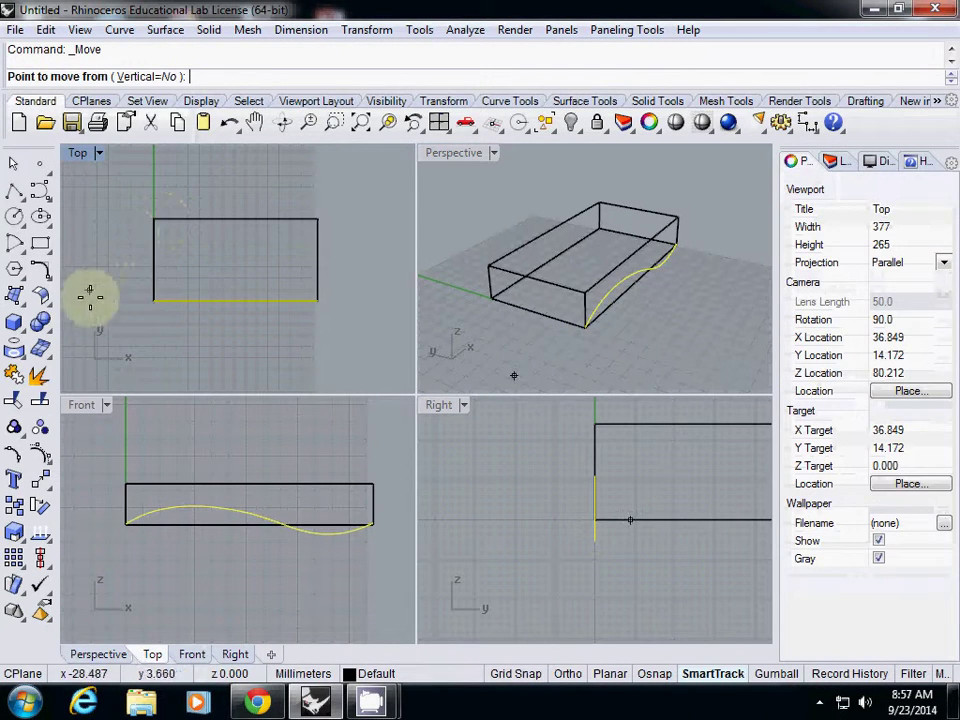
{"action": "left_click", "coordinate": [112, 320]}
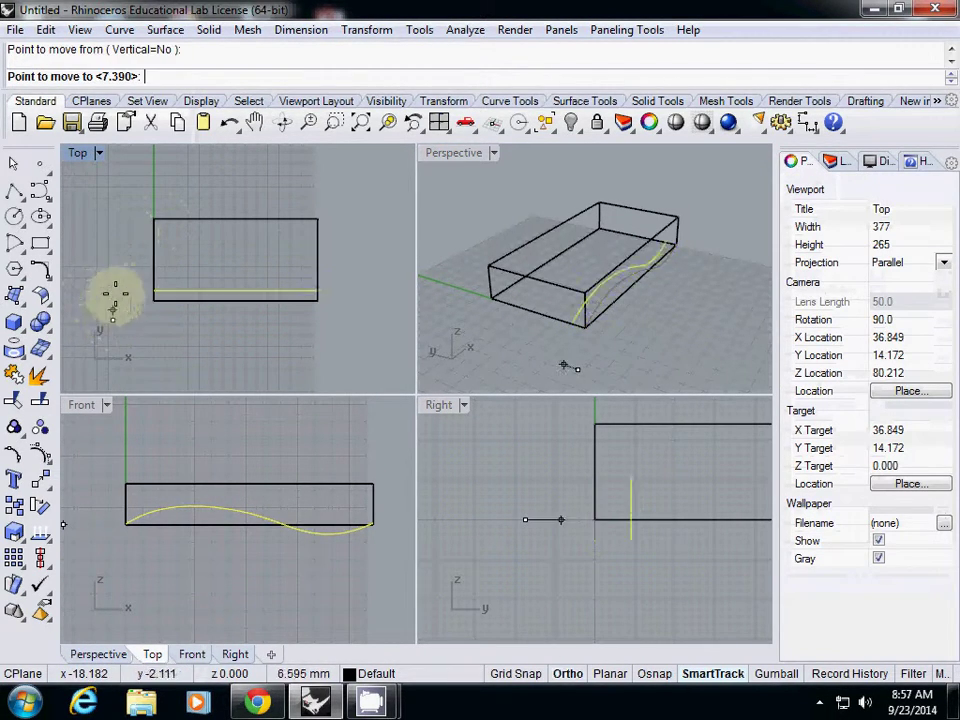
{"action": "left_click", "coordinate": [117, 240]}
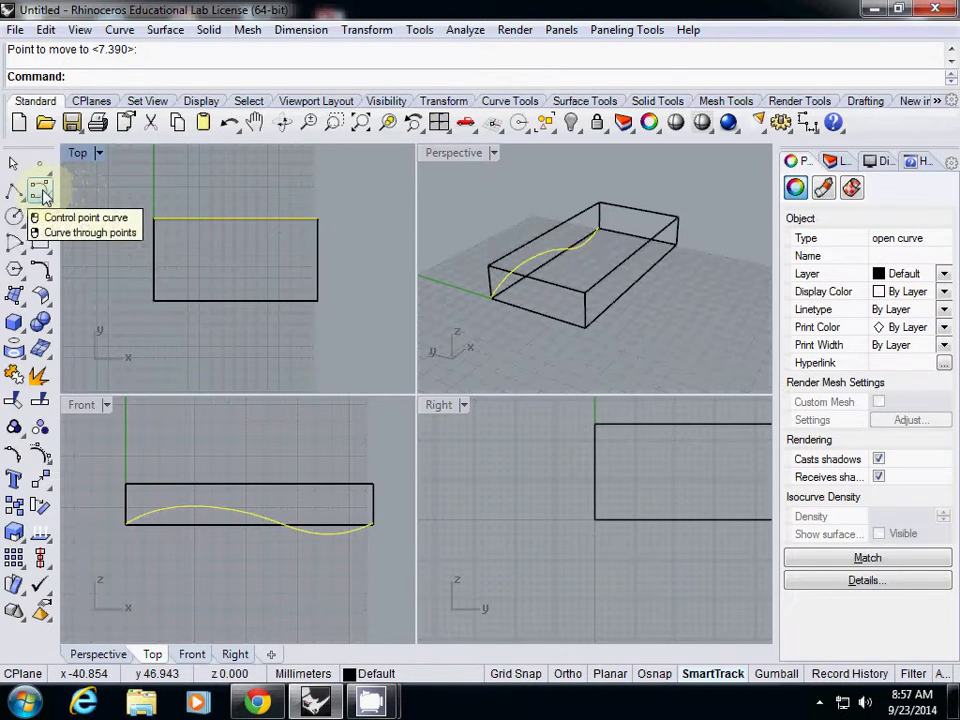
Draw a second five-point wavy curve across the box's front face, from its left end to its right edge.
{"action": "left_click", "coordinate": [40, 192]}
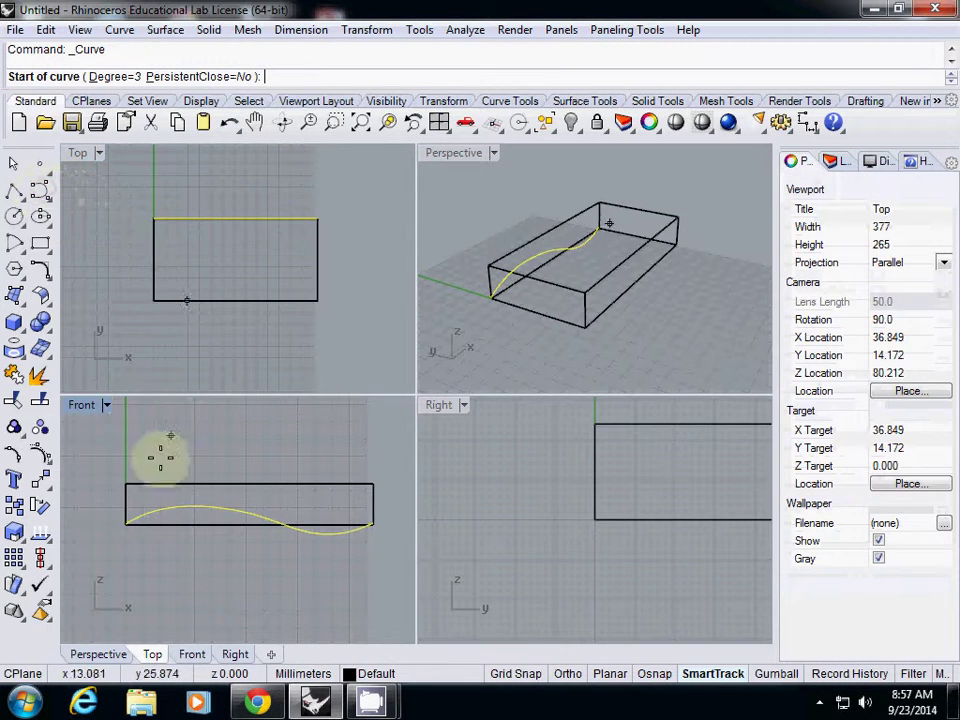
{"action": "left_click", "coordinate": [125, 508]}
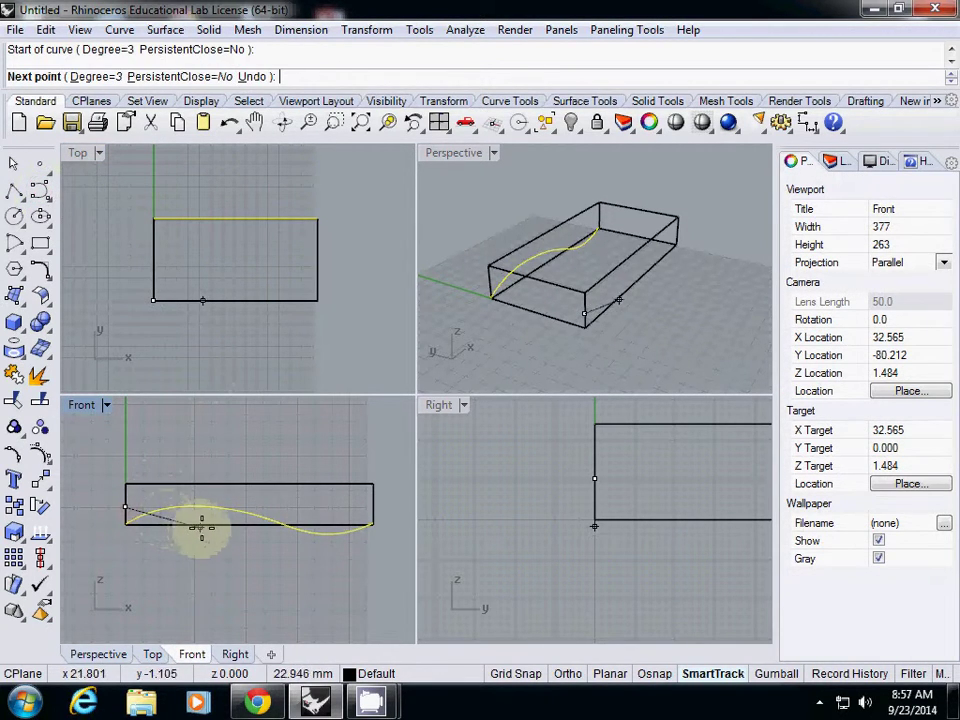
{"action": "left_click", "coordinate": [205, 529]}
{"action": "left_click", "coordinate": [287, 509]}
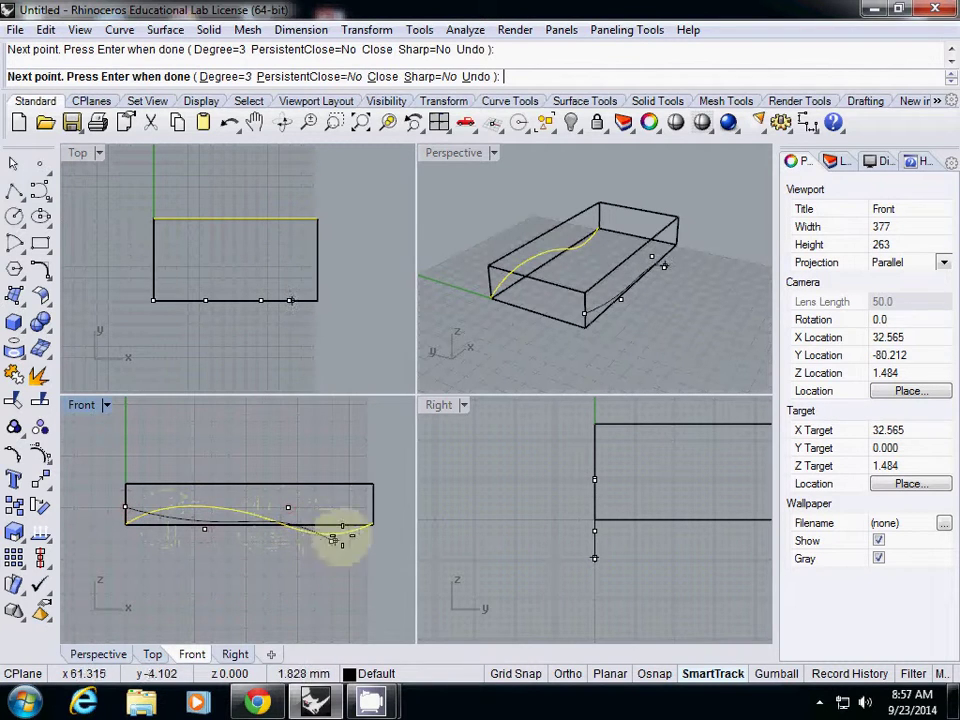
{"action": "left_click", "coordinate": [331, 541]}
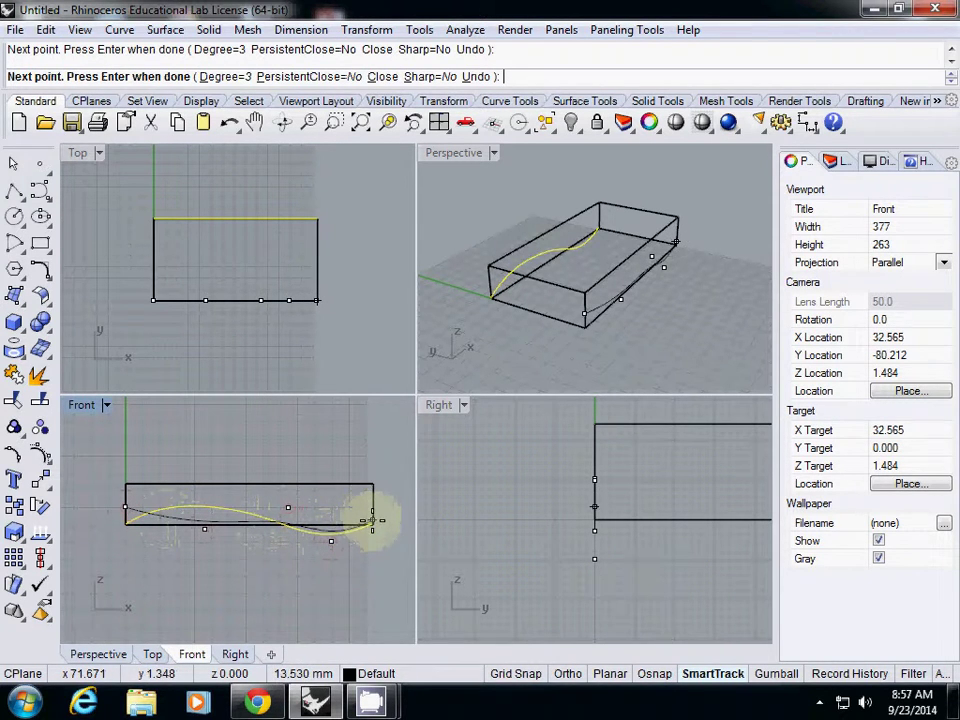
{"action": "left_click", "coordinate": [372, 508]}
{"action": "right_click", "coordinate": [372, 508]}
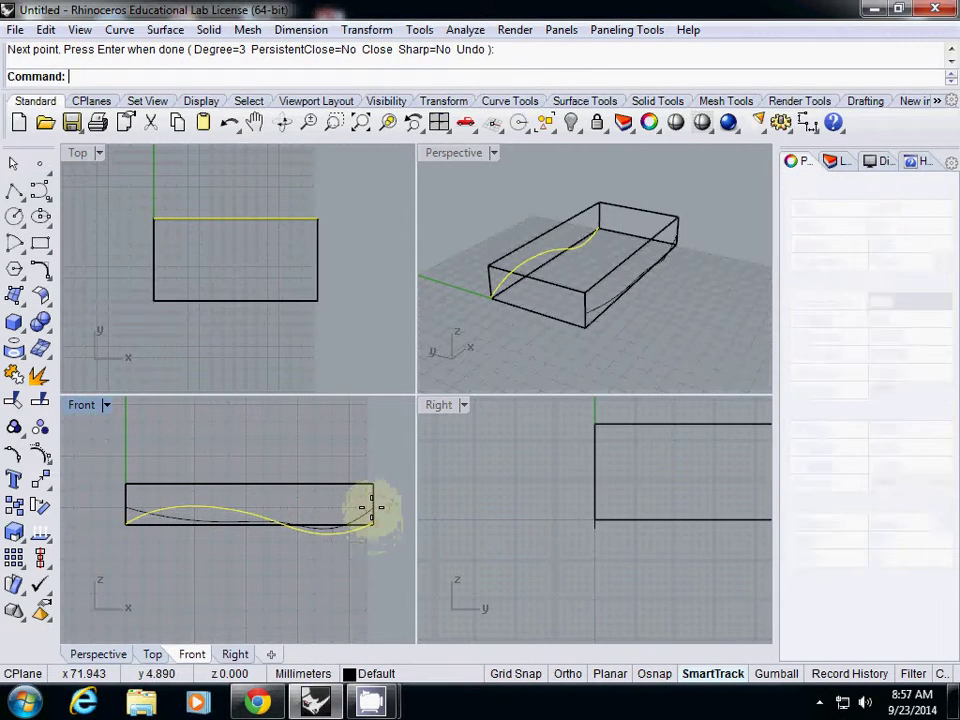
{"action": "left_click", "coordinate": [365, 518]}
{"action": "right_click_drag", "start_coordinate": [585, 293], "coordinate": [643, 305]}
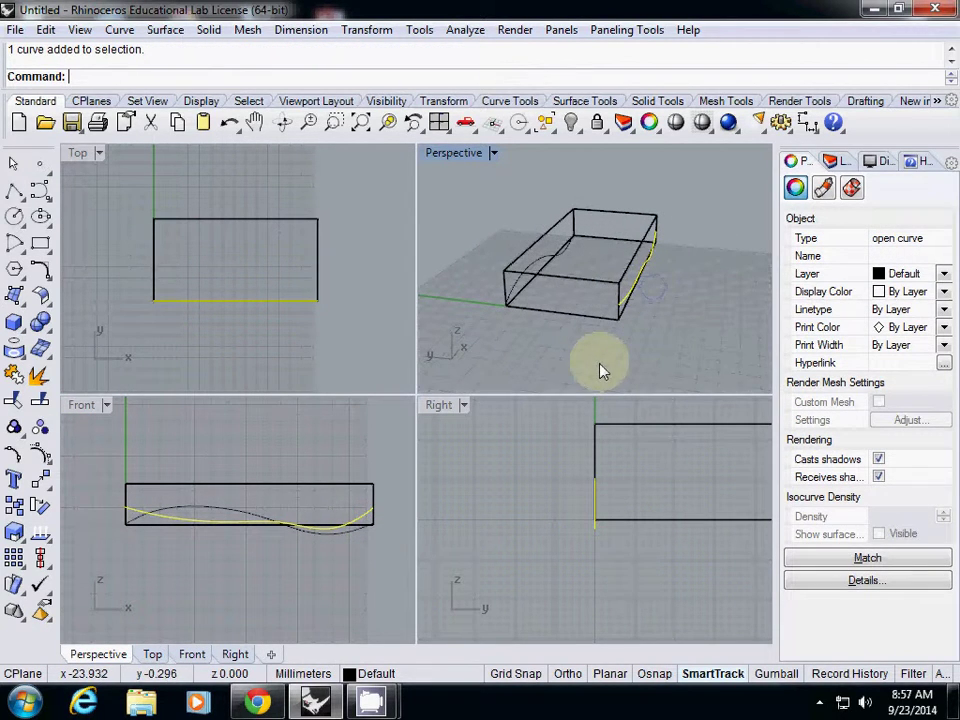
{"action": "right_click_drag", "start_coordinate": [620, 488], "coordinate": [519, 508]}
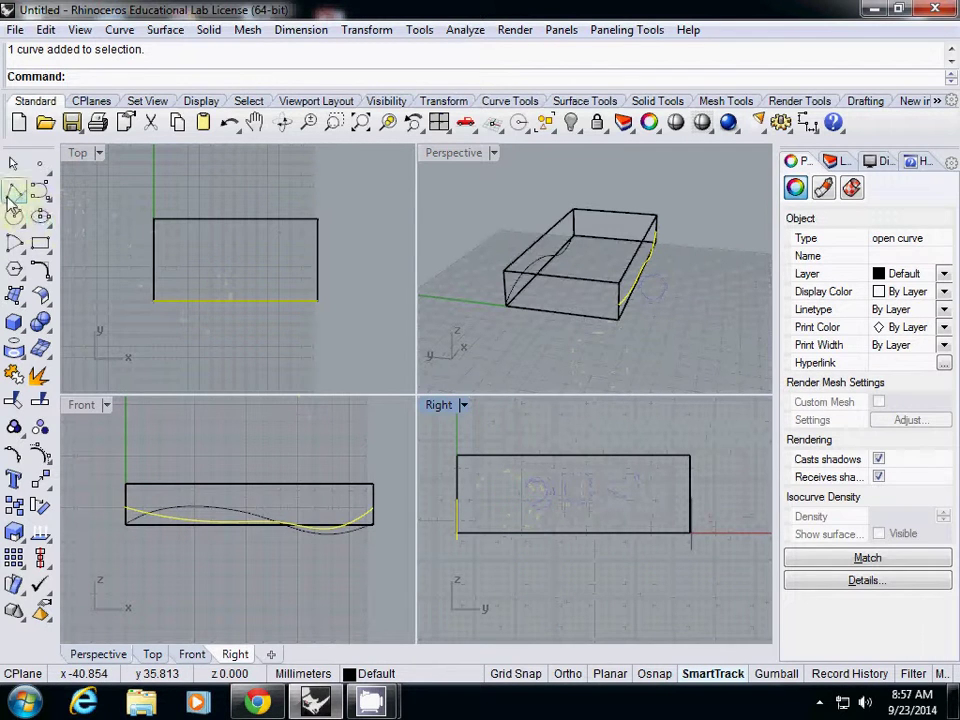
Turn on the End, Near and Point object snaps.
{"action": "left_click", "coordinate": [38, 193]}
{"action": "right_click_drag", "start_coordinate": [440, 300], "coordinate": [482, 326]}
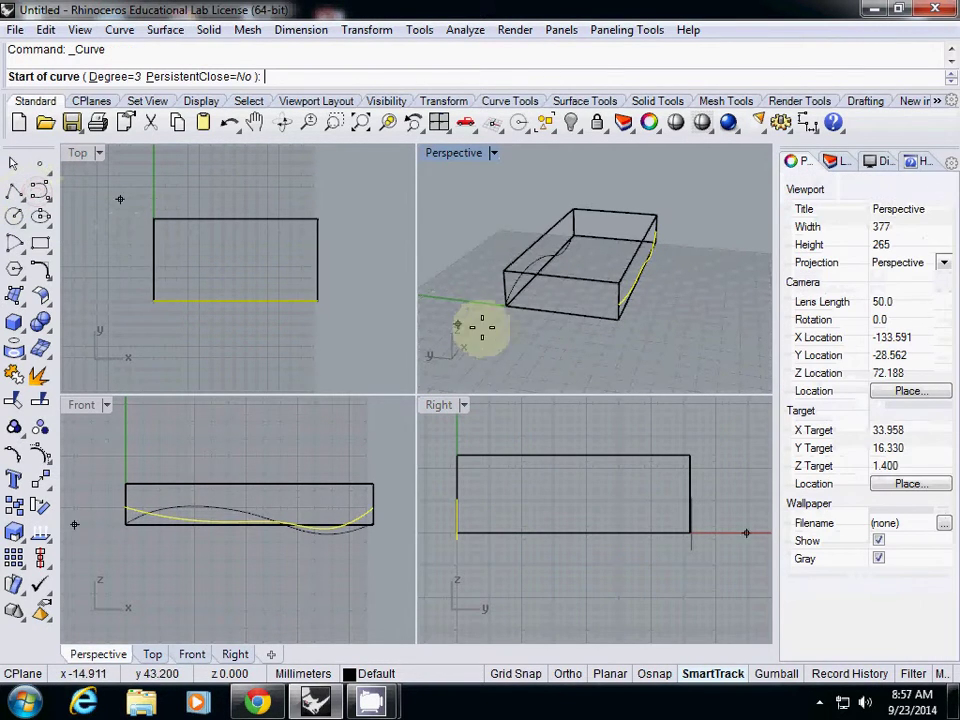
{"action": "left_click", "coordinate": [654, 673]}
{"action": "left_click", "coordinate": [16, 652]}
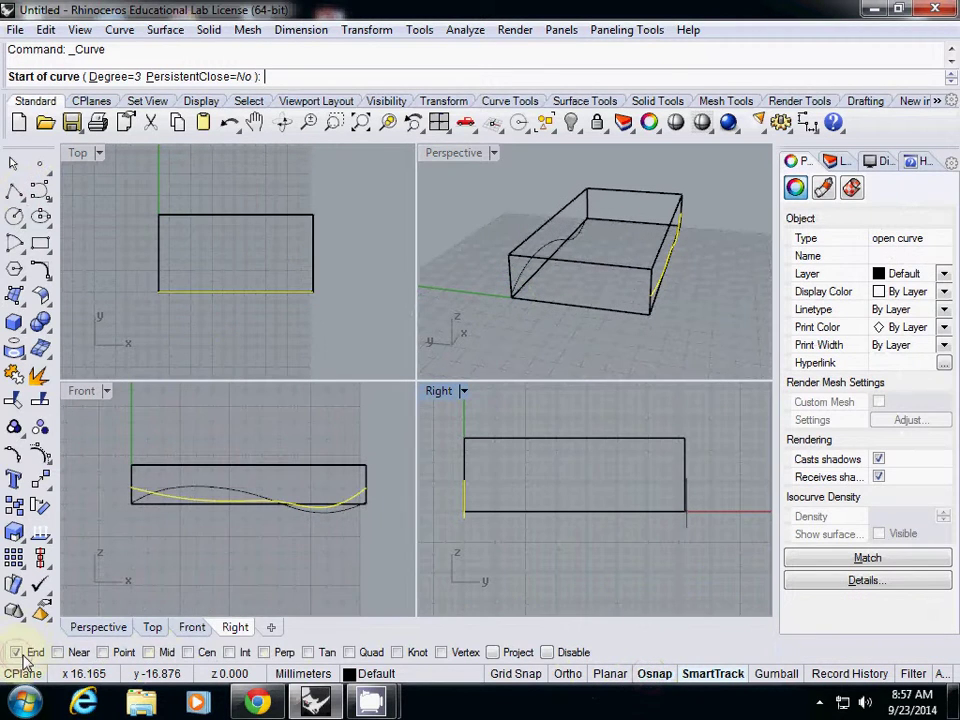
{"action": "left_click", "coordinate": [57, 652]}
{"action": "left_click", "coordinate": [102, 652]}
Draw a wavy curve across the box's left end face, starting from its snapped corner.
{"action": "scroll", "coordinate": [508, 297], "scroll_direction": "up", "scroll_amount": 5}
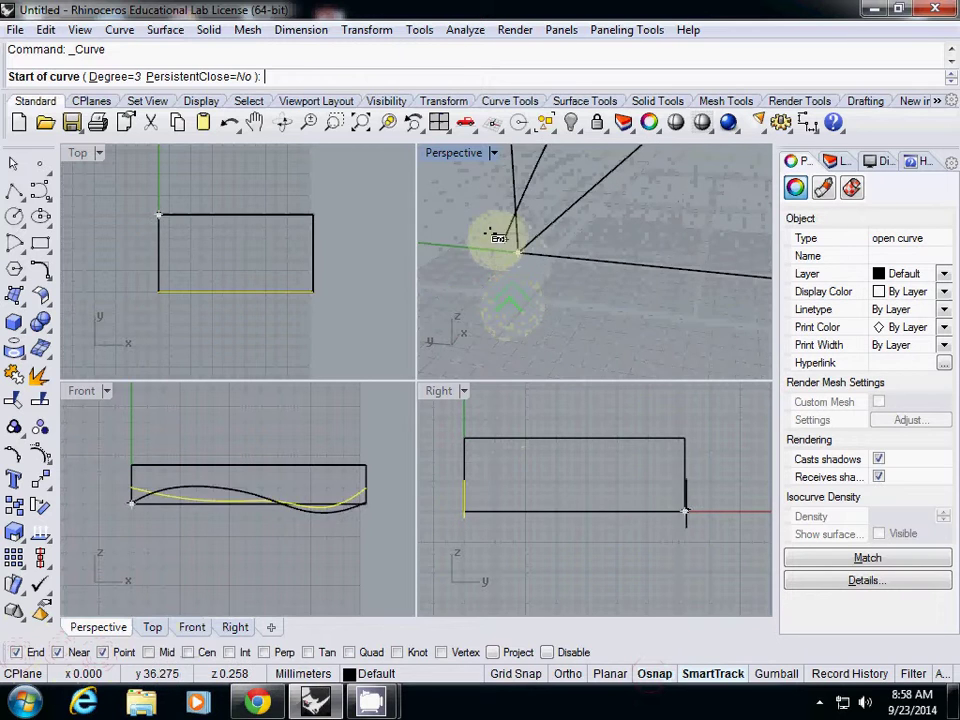
{"action": "left_click", "coordinate": [495, 266]}
{"action": "scroll", "coordinate": [492, 272], "scroll_direction": "down", "scroll_amount": 3}
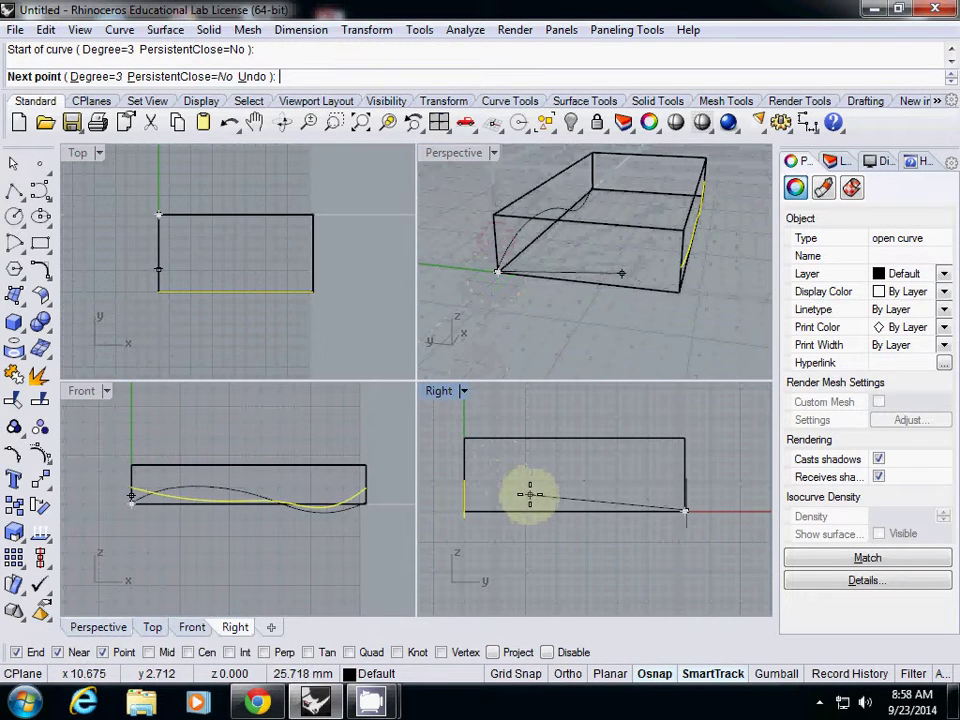
{"action": "left_click", "coordinate": [605, 487]}
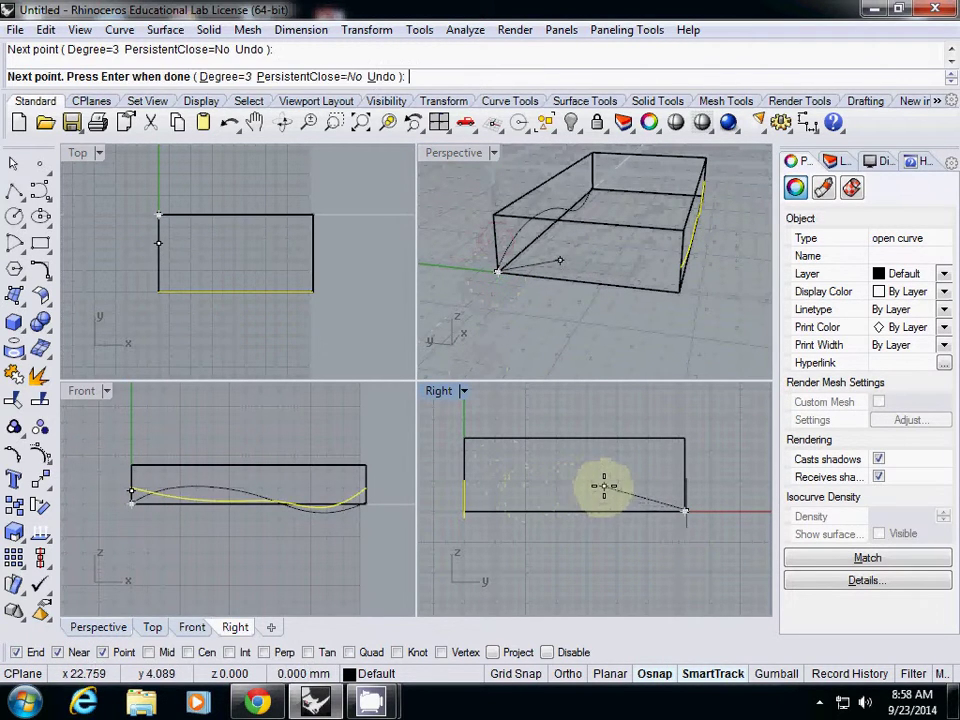
{"action": "left_click", "coordinate": [543, 516]}
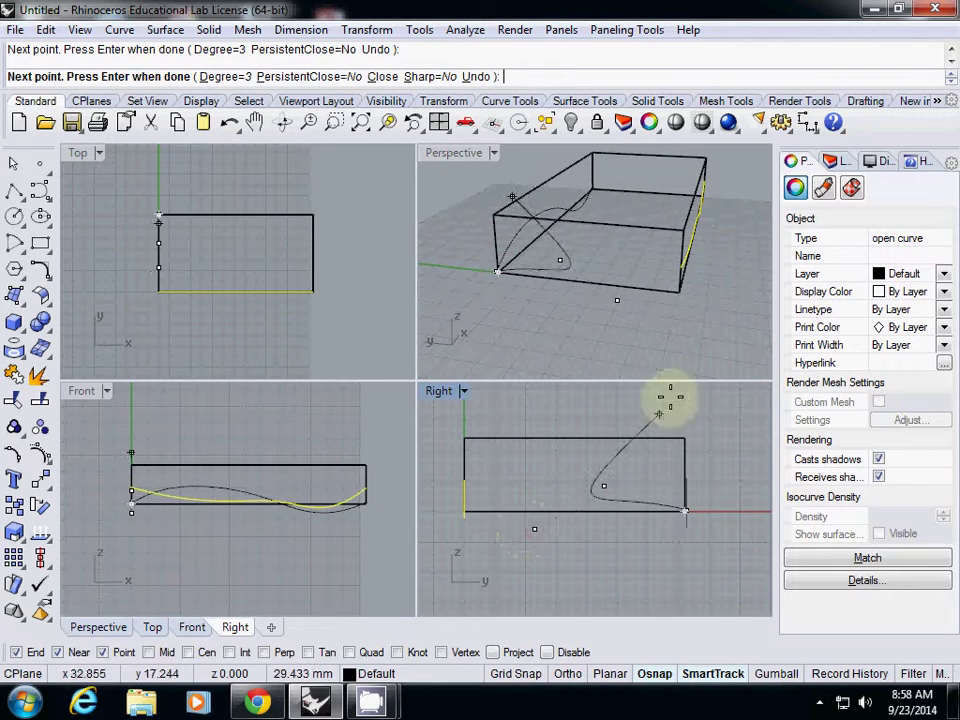
{"action": "right_click_drag", "start_coordinate": [656, 300], "coordinate": [491, 236]}
{"action": "left_click", "coordinate": [742, 274]}
{"action": "right_click", "coordinate": [719, 308]}
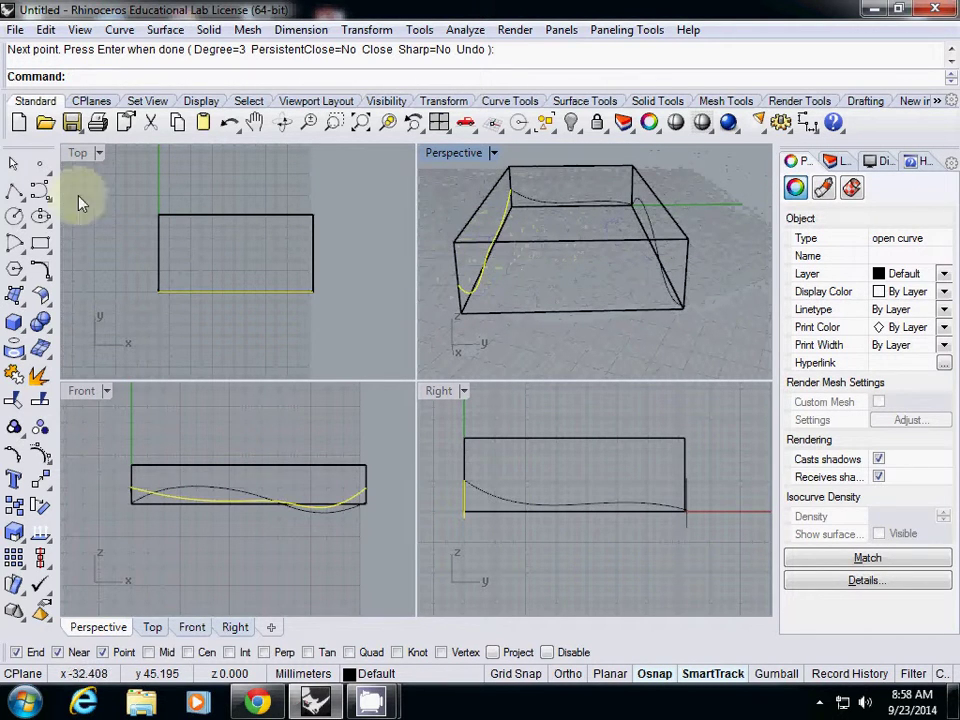
{"action": "left_click", "coordinate": [38, 192]}
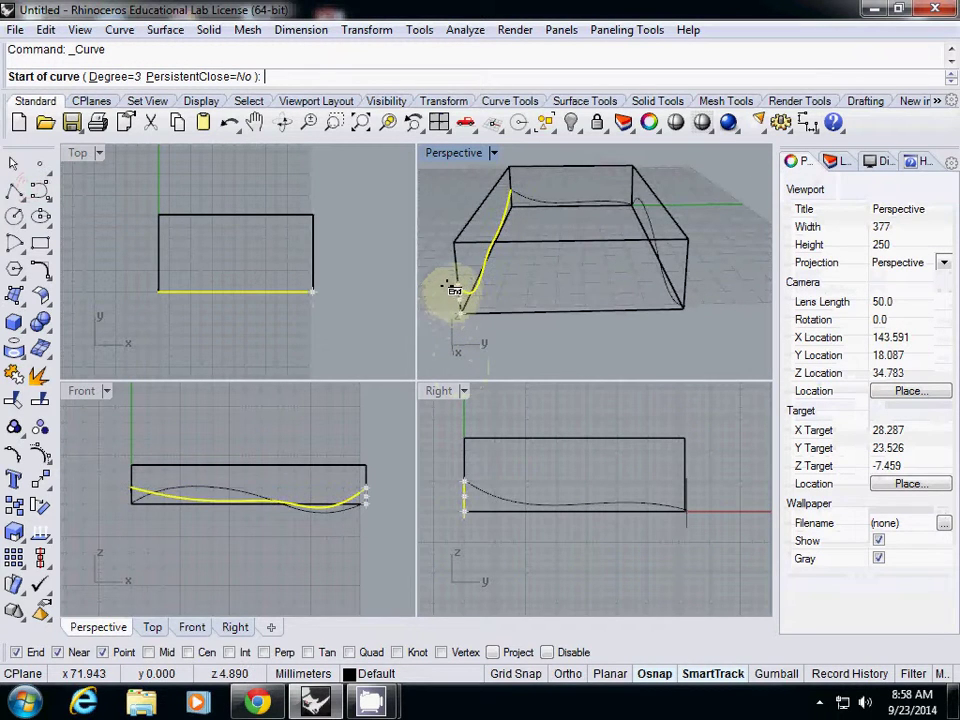
{"action": "left_click", "coordinate": [458, 288]}
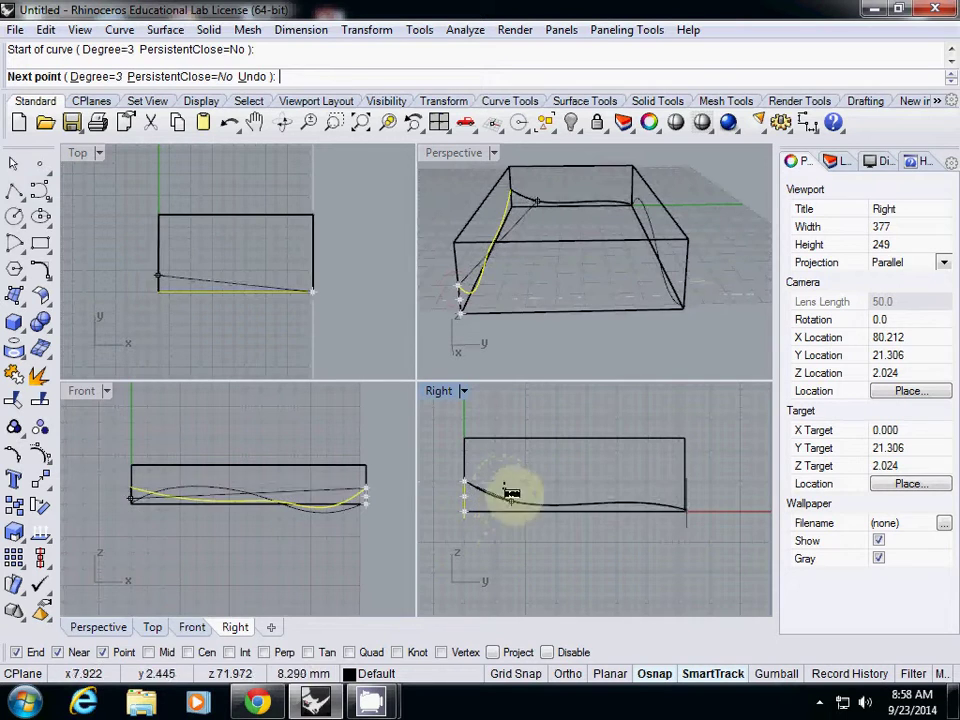
{"action": "left_click", "coordinate": [518, 482]}
{"action": "left_click", "coordinate": [570, 541]}
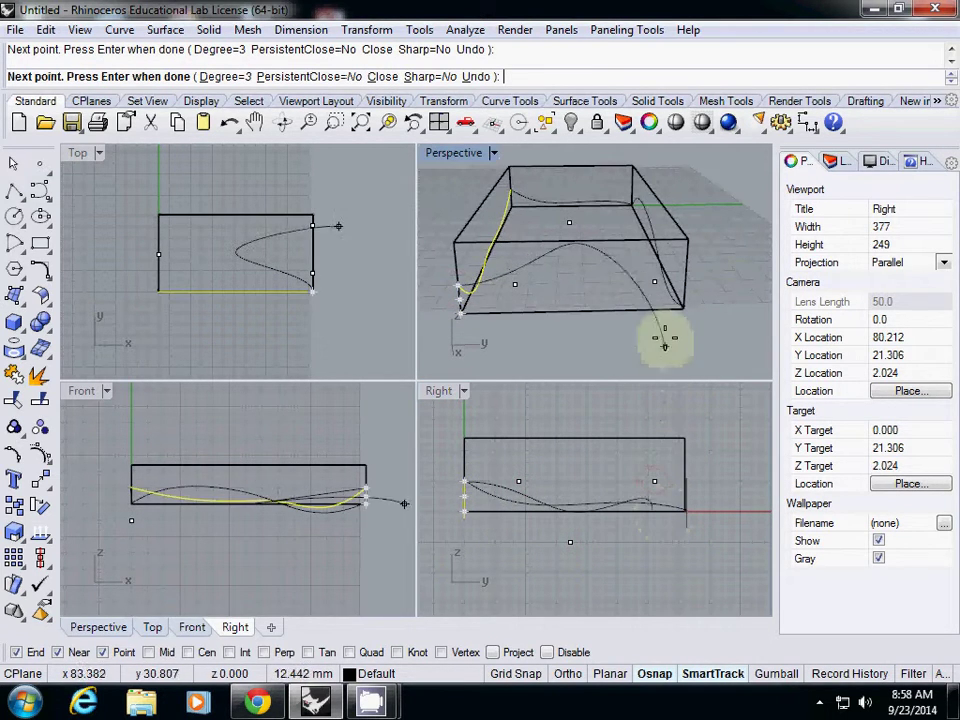
{"action": "right_click_drag", "start_coordinate": [664, 336], "coordinate": [714, 336]}
{"action": "scroll", "coordinate": [736, 300], "scroll_direction": "up", "scroll_amount": 3}
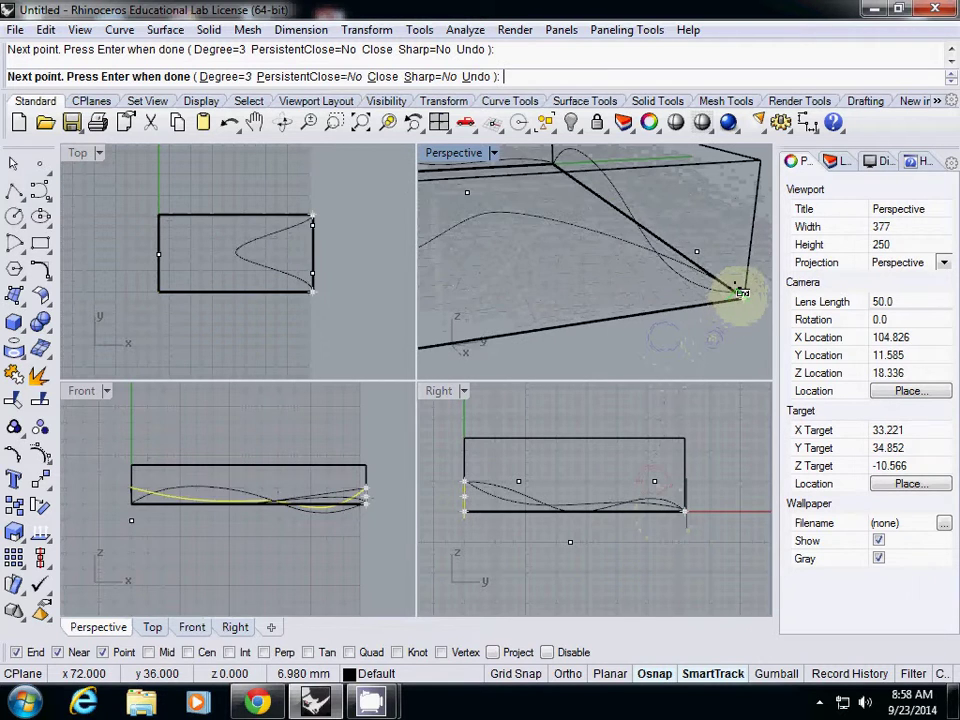
{"action": "left_click", "coordinate": [740, 288]}
{"action": "key", "text": "Return"}
{"action": "scroll", "coordinate": [700, 295], "scroll_direction": "down", "scroll_amount": 3}
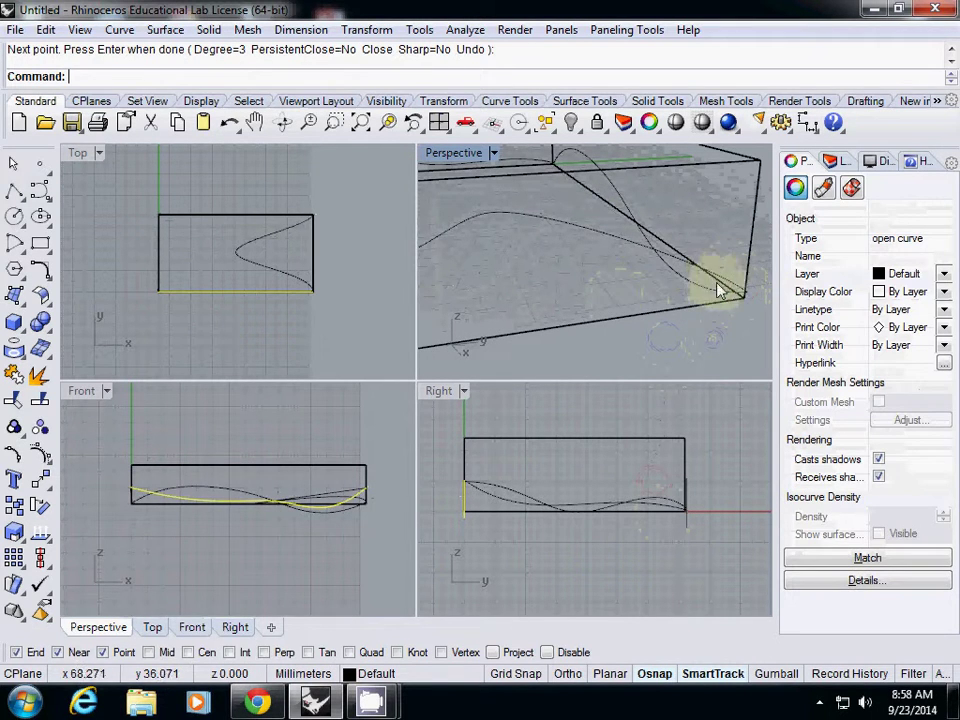
{"action": "mouse_move", "coordinate": [718, 287]}
{"action": "right_mouse_down"}
{"action": "mouse_move", "coordinate": [670, 285]}
{"action": "mouse_move", "coordinate": [722, 242]}
{"action": "mouse_move", "coordinate": [611, 285]}
{"action": "mouse_move", "coordinate": [583, 328]}
{"action": "mouse_move", "coordinate": [583, 274]}
{"action": "right_mouse_up"}
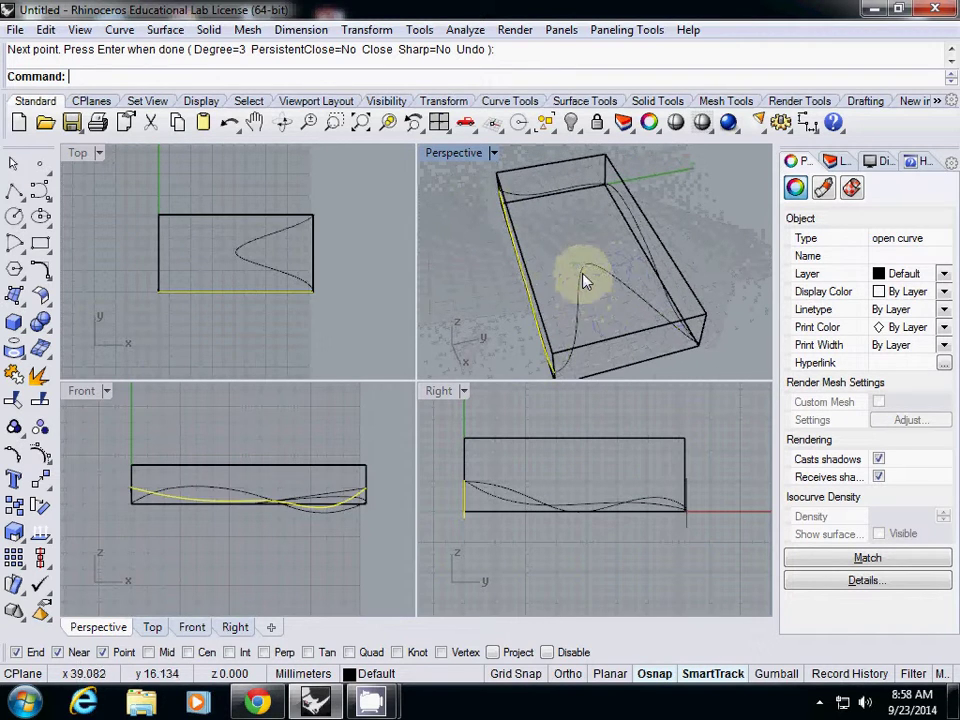
{"action": "left_click", "coordinate": [579, 272]}
{"action": "scroll", "coordinate": [587, 302], "scroll_direction": "down", "scroll_amount": 2}
{"action": "right_click_drag", "start_coordinate": [285, 264], "coordinate": [225, 261]}
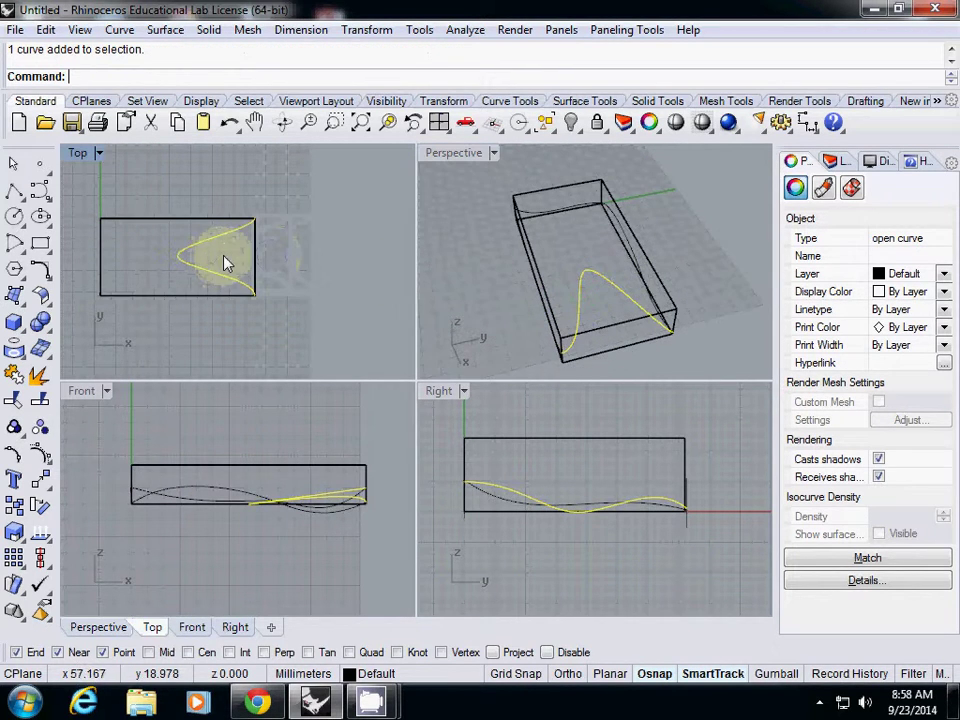
{"action": "right_click_drag", "start_coordinate": [562, 257], "coordinate": [582, 270]}
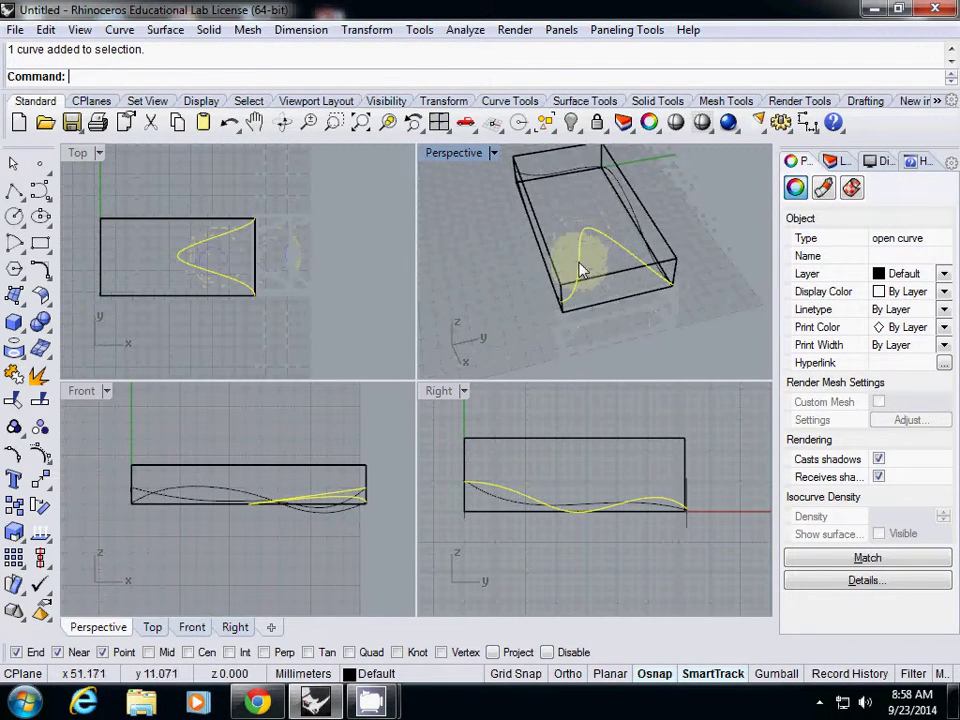
{"action": "key", "text": "Delete"}
{"action": "right_click_drag", "start_coordinate": [489, 311], "coordinate": [674, 283]}
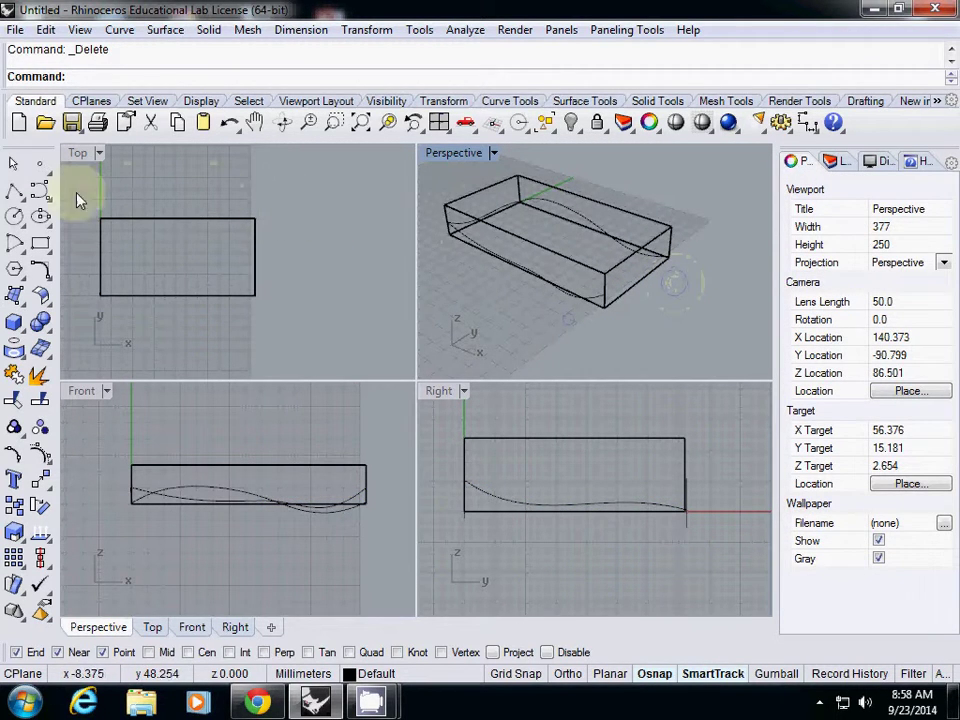
Attempt a curve on the end face from a box corner, then abandon it.
{"action": "left_click", "coordinate": [40, 190]}
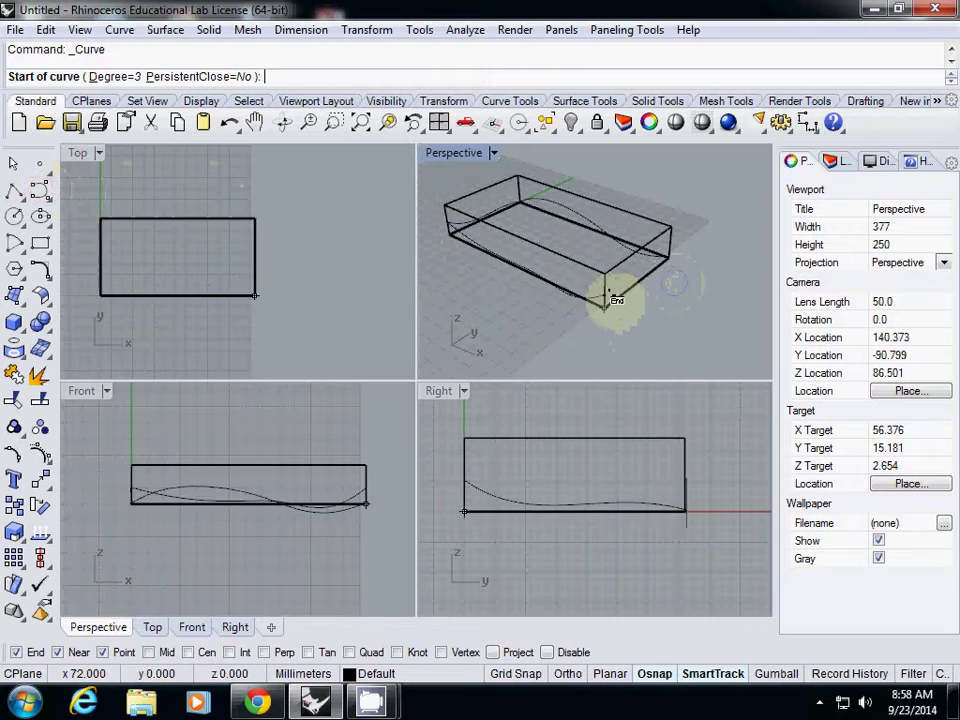
{"action": "left_click", "coordinate": [605, 300]}
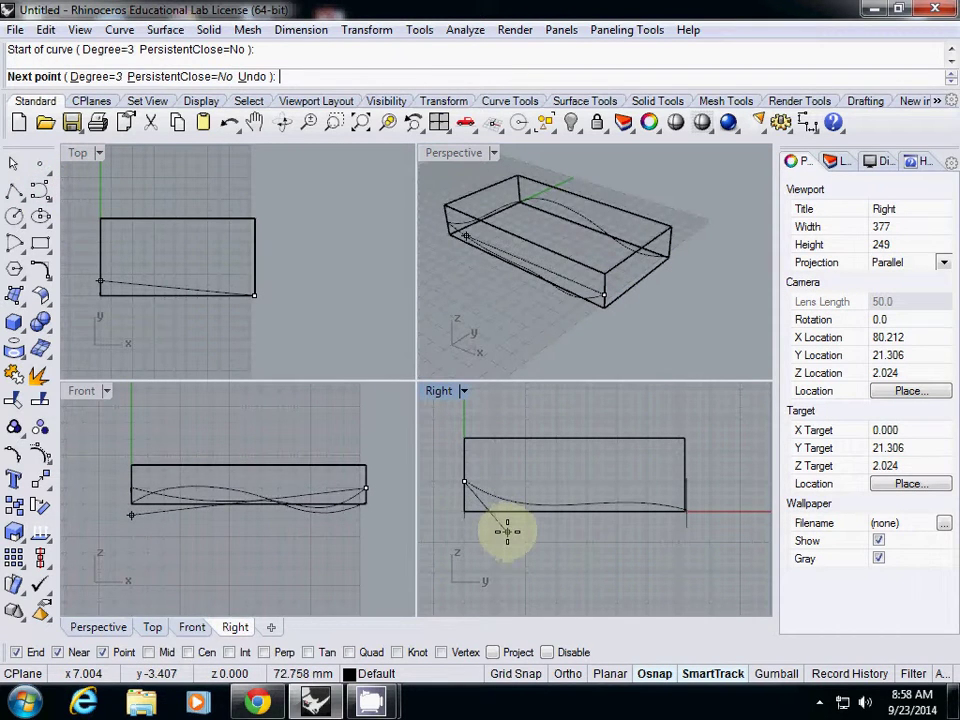
{"action": "left_click", "coordinate": [507, 531]}
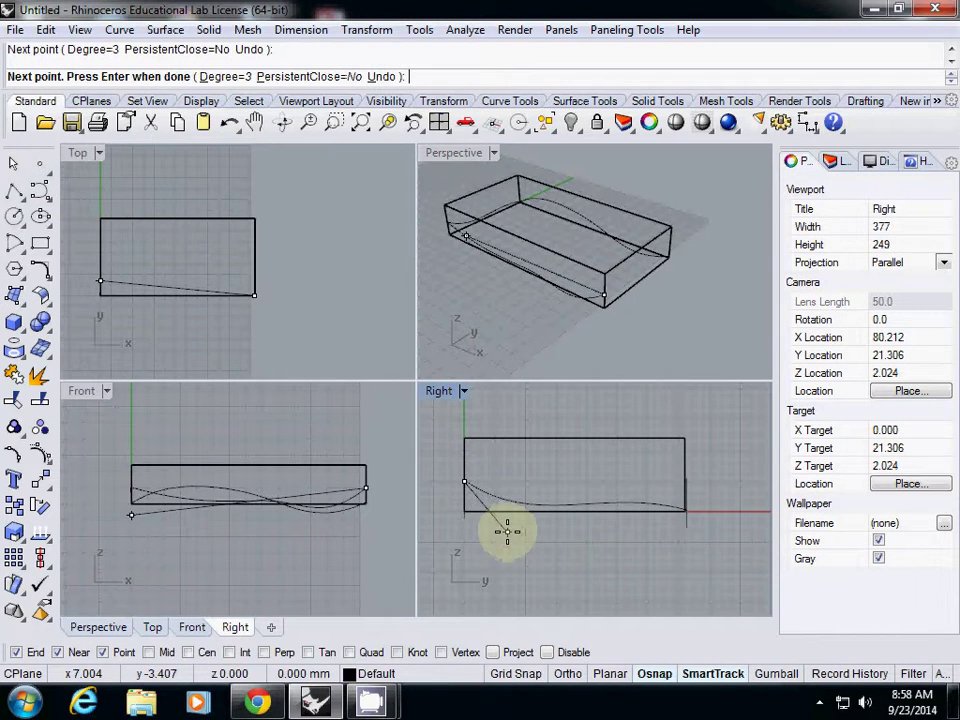
{"action": "right_click", "coordinate": [558, 475]}
{"action": "right_click_drag", "start_coordinate": [660, 300], "coordinate": [611, 321]}
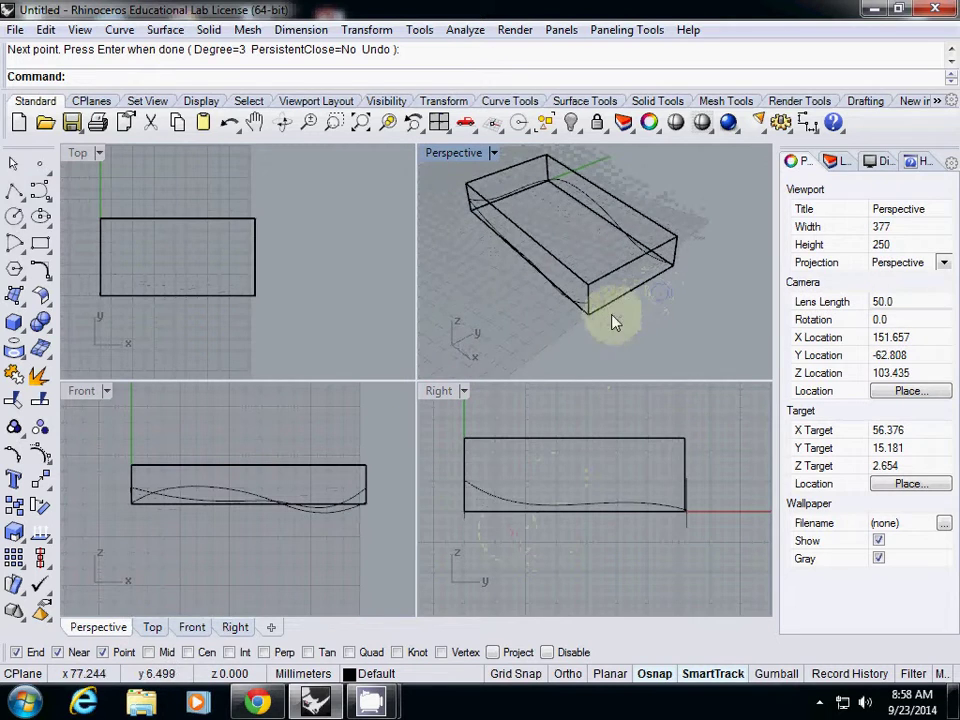
Draw a curve linking the two bottom corners of the box's far end.
{"action": "left_click", "coordinate": [41, 192]}
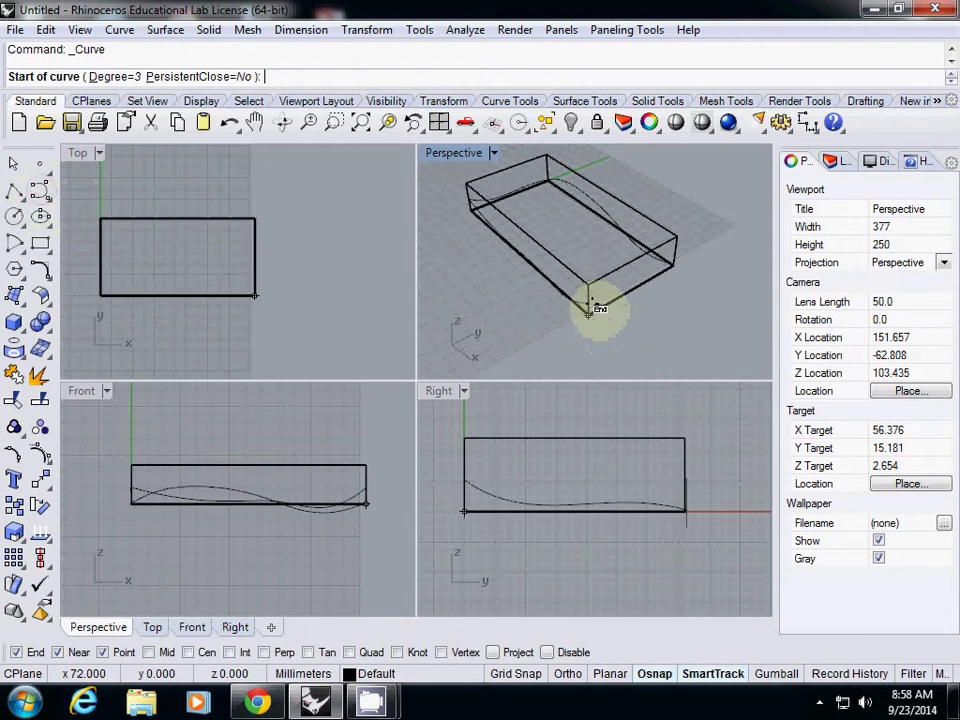
{"action": "left_click", "coordinate": [589, 302]}
{"action": "scroll", "coordinate": [678, 263], "scroll_direction": "up", "scroll_amount": 5}
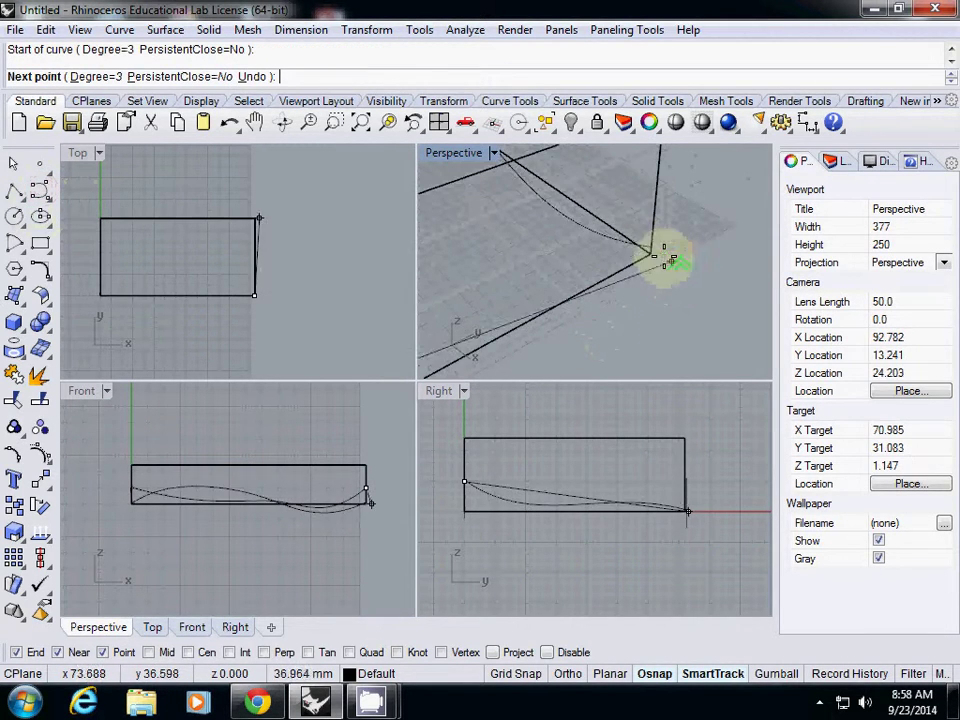
{"action": "left_click", "coordinate": [650, 250]}
{"action": "right_click", "coordinate": [631, 310]}
{"action": "mouse_move", "coordinate": [631, 310]}
{"action": "right_mouse_down"}
{"action": "mouse_move", "coordinate": [679, 279]}
{"action": "mouse_move", "coordinate": [553, 304]}
{"action": "mouse_move", "coordinate": [631, 282]}
{"action": "mouse_move", "coordinate": [649, 303]}
{"action": "right_mouse_up"}
{"action": "scroll", "coordinate": [679, 279], "scroll_direction": "down", "scroll_amount": 5}
{"action": "scroll", "coordinate": [636, 284], "scroll_direction": "down", "scroll_amount": 3}
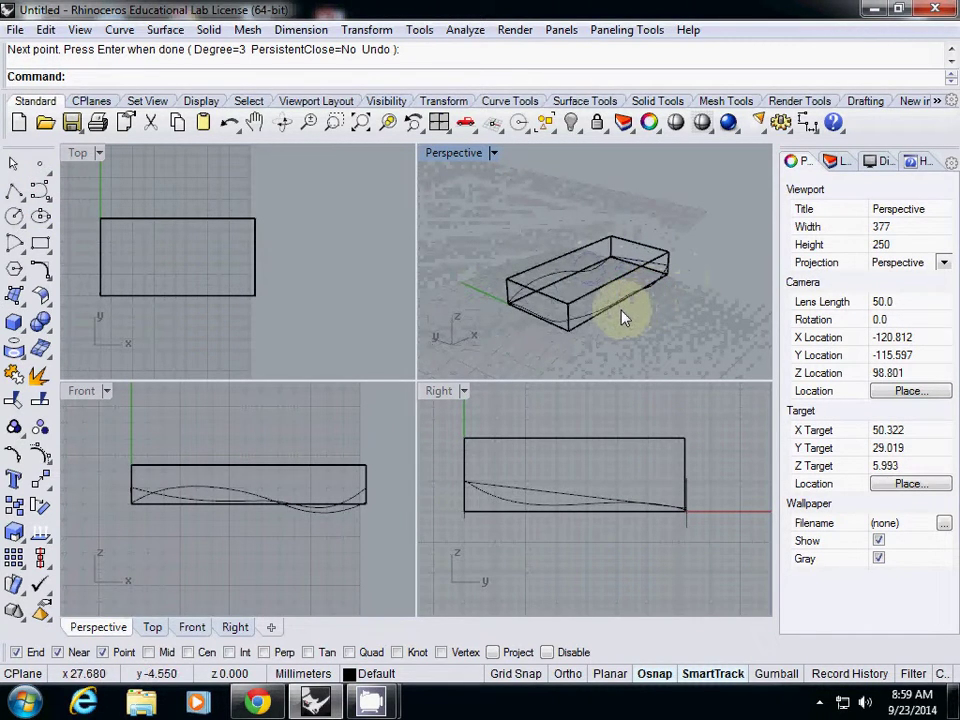
{"action": "right_click_drag", "start_coordinate": [611, 317], "coordinate": [565, 305]}
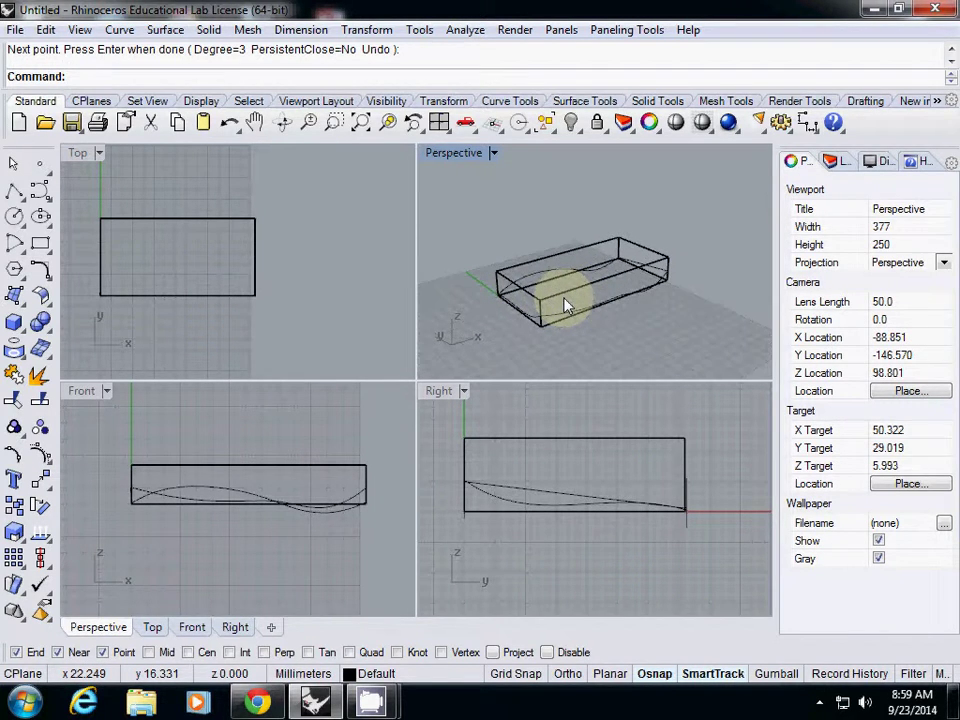
Run NetworkSrf on the four wavy side curves and accept the dialog to create the surface.
{"action": "type", "text": "Networ"}
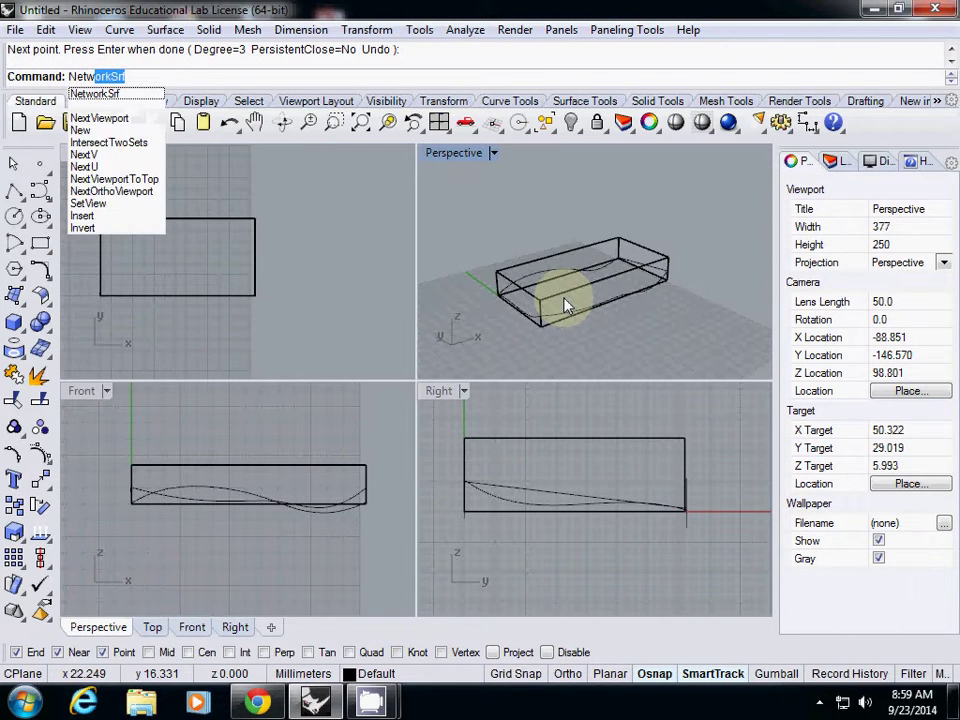
{"action": "type", "text": "kSrf"}
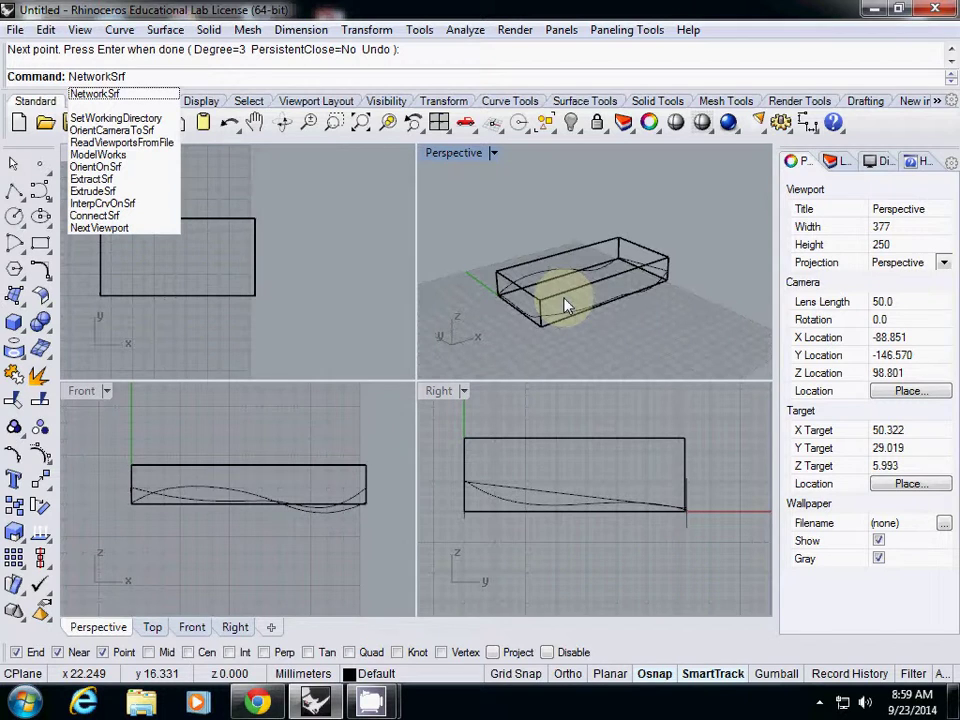
{"action": "key", "text": "Return"}
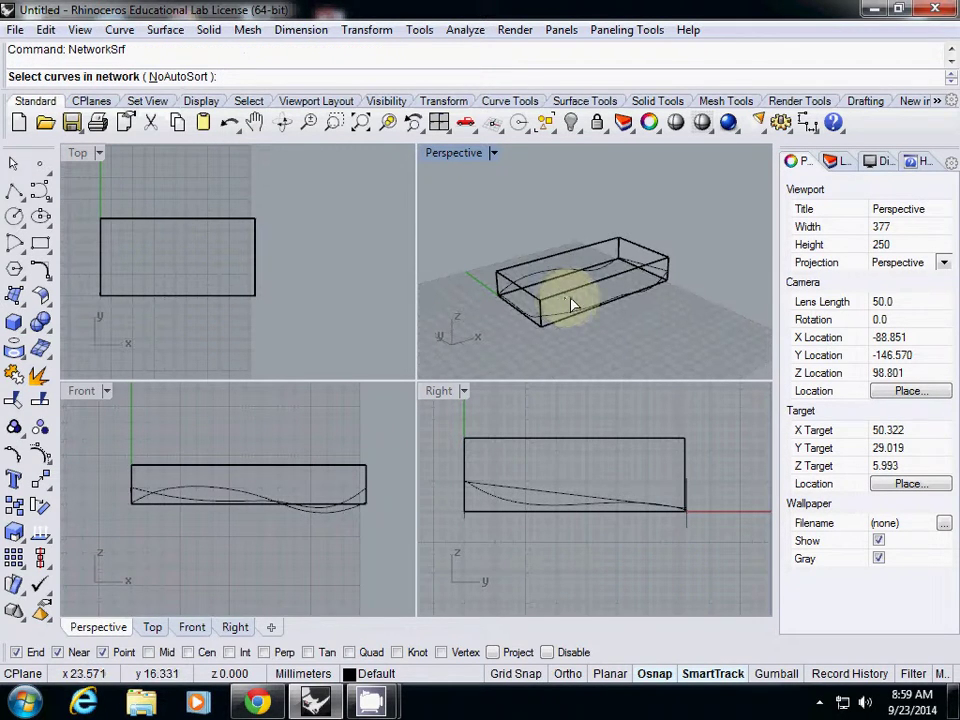
{"action": "left_click", "coordinate": [551, 310]}
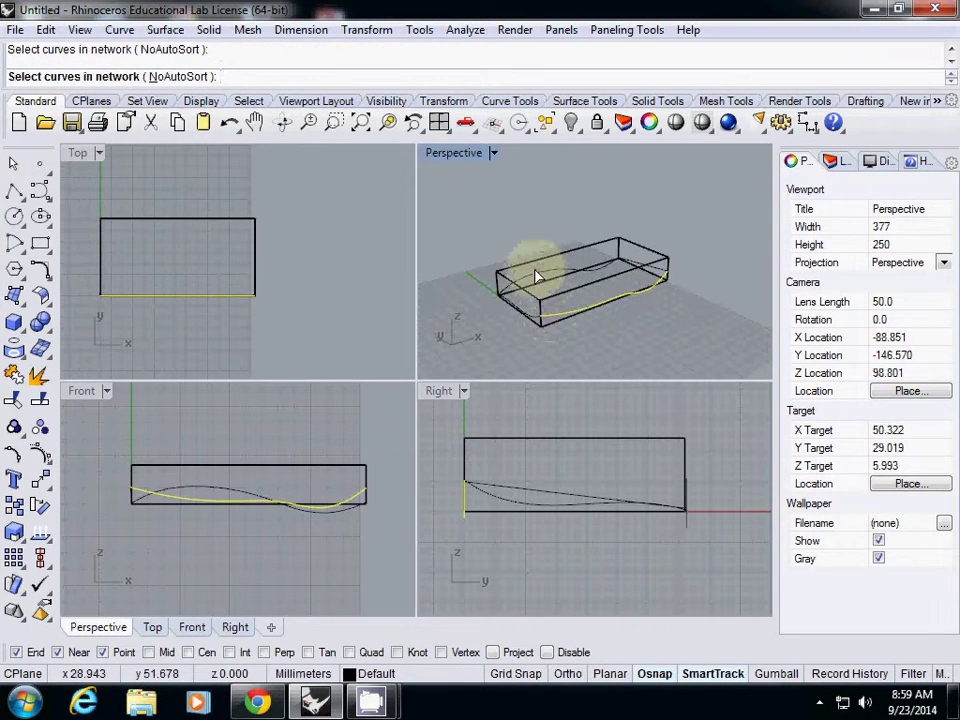
{"action": "left_click", "coordinate": [511, 299]}
{"action": "left_click", "coordinate": [643, 287]}
{"action": "key", "text": "Return"}
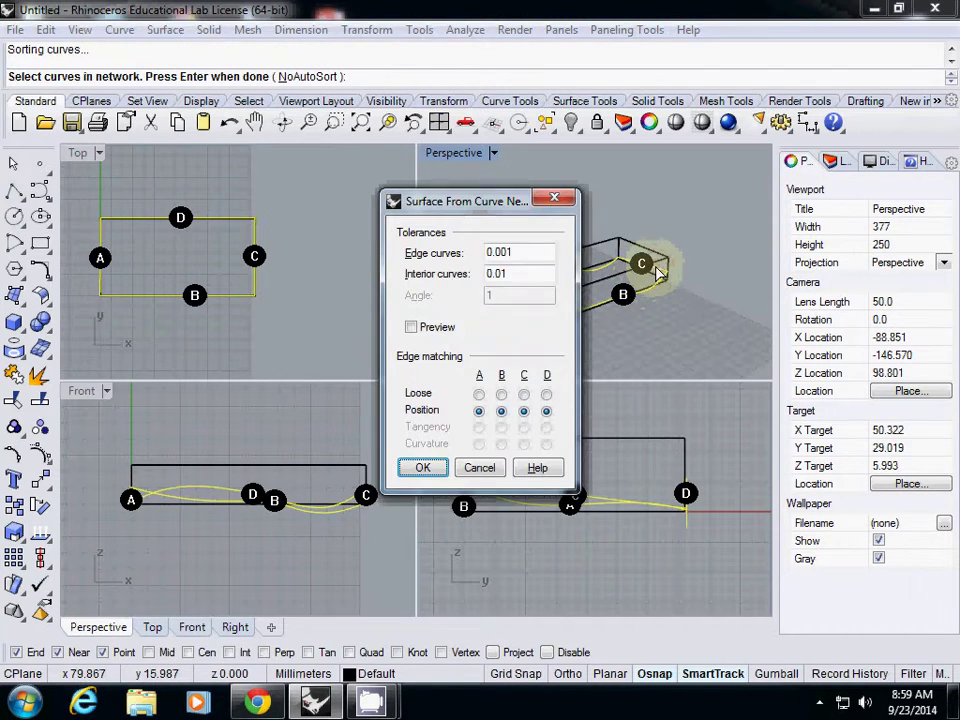
{"action": "left_click_drag", "start_coordinate": [465, 200], "coordinate": [270, 196]}
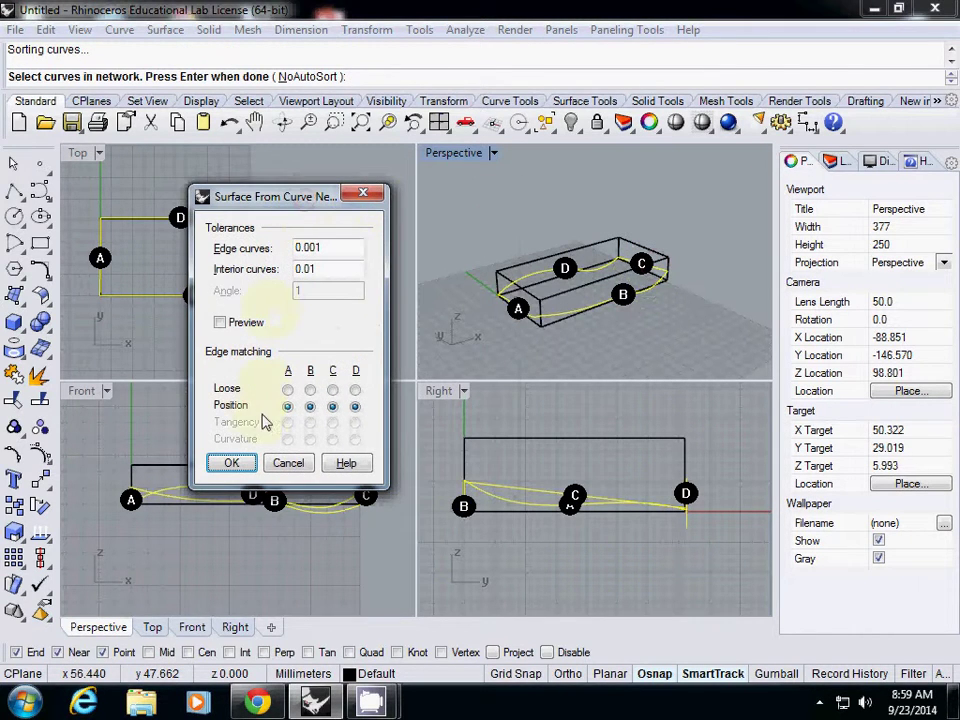
{"action": "left_click", "coordinate": [229, 466]}
{"action": "right_click_drag", "start_coordinate": [484, 332], "coordinate": [561, 316]}
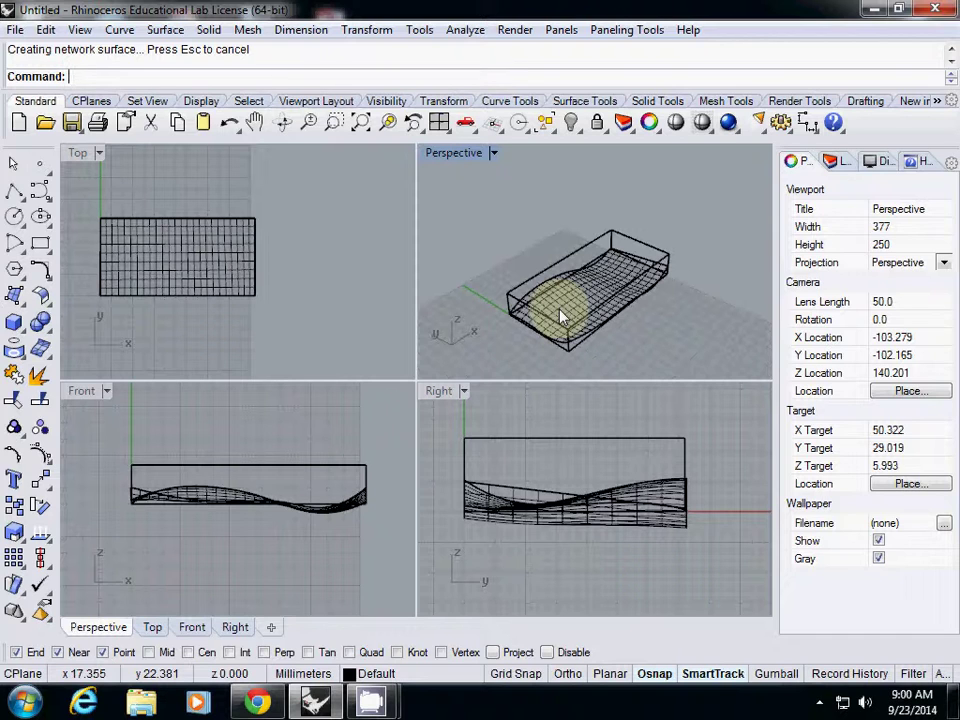
Undo the network surface, then delete each remaining wavy curve until only the 72×36×12 box is left.
{"action": "right_click_drag", "start_coordinate": [560, 316], "coordinate": [583, 289]}
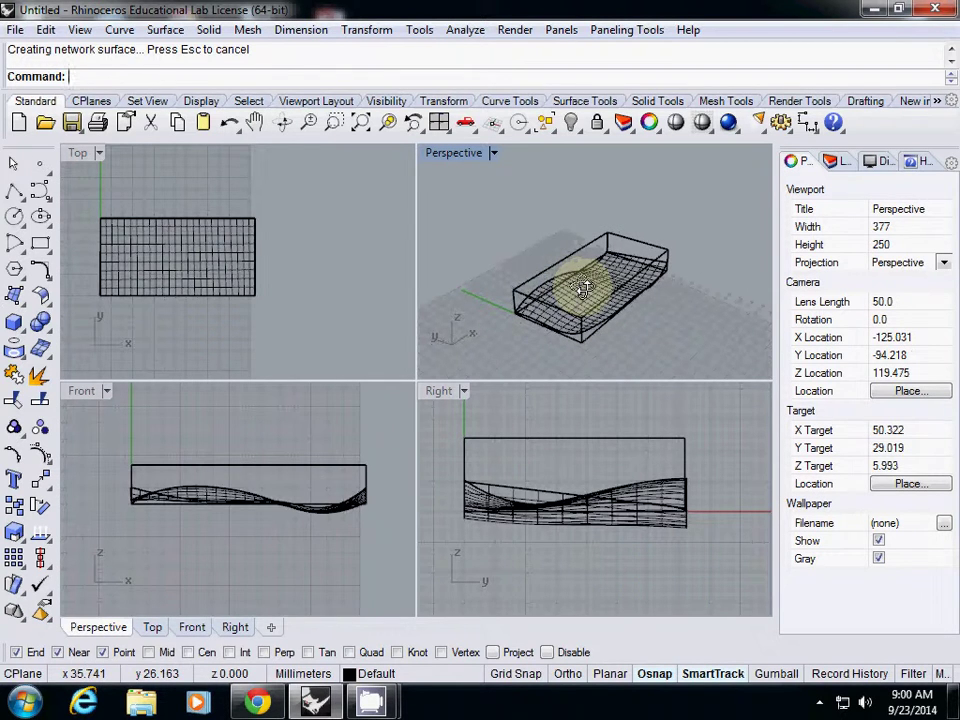
{"action": "key", "text": "ctrl+z"}
{"action": "left_click", "coordinate": [632, 366]}
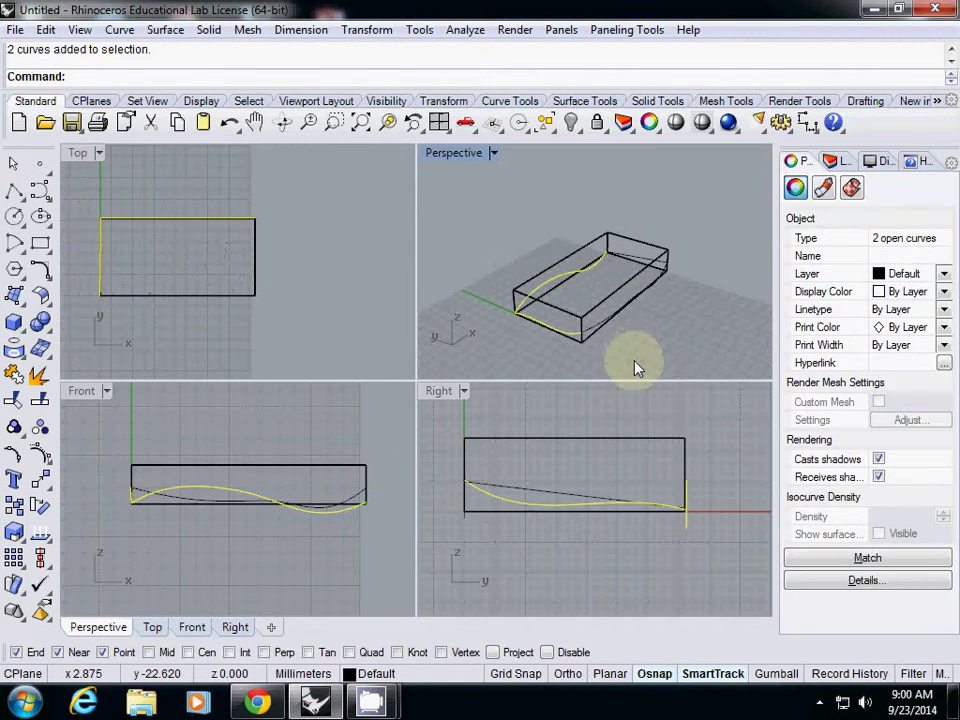
{"action": "key", "text": "Delete"}
{"action": "left_click", "coordinate": [617, 303]}
{"action": "key", "text": "Delete"}
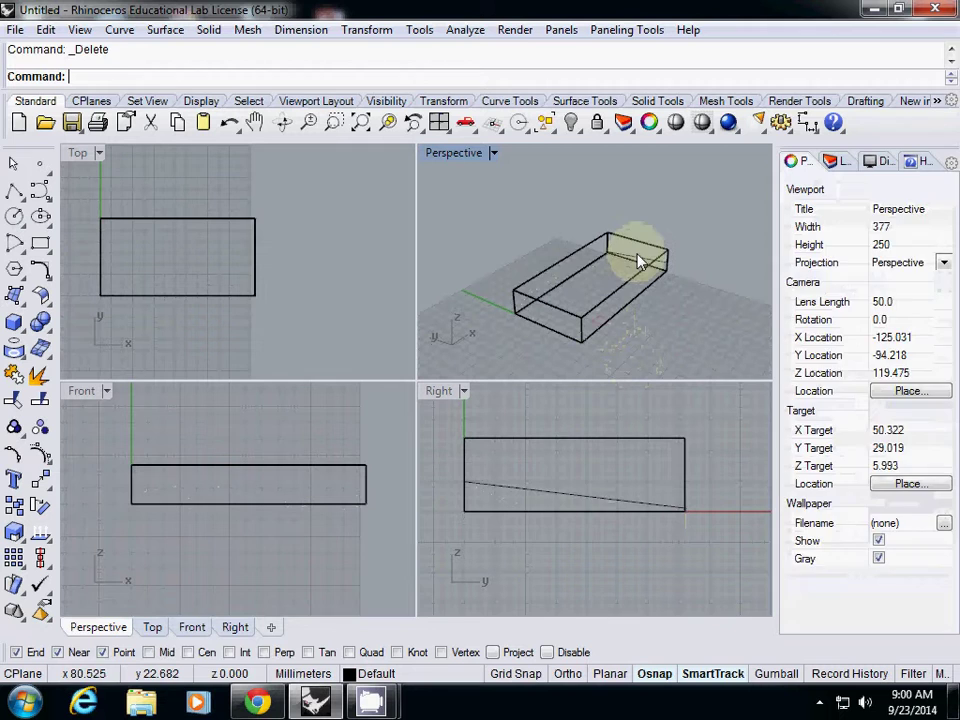
{"action": "left_click", "coordinate": [639, 258]}
{"action": "key", "text": "Delete"}
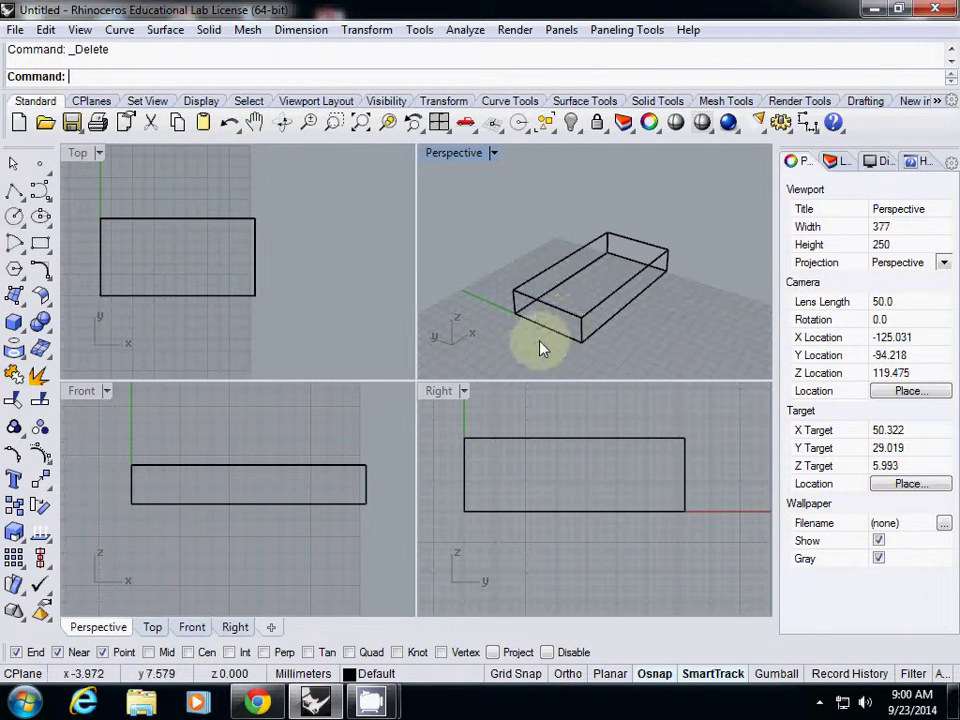
Draw a four-point interpolated curve on the front face from bottom-left to top-right corner.
{"action": "left_click", "coordinate": [49, 203]}
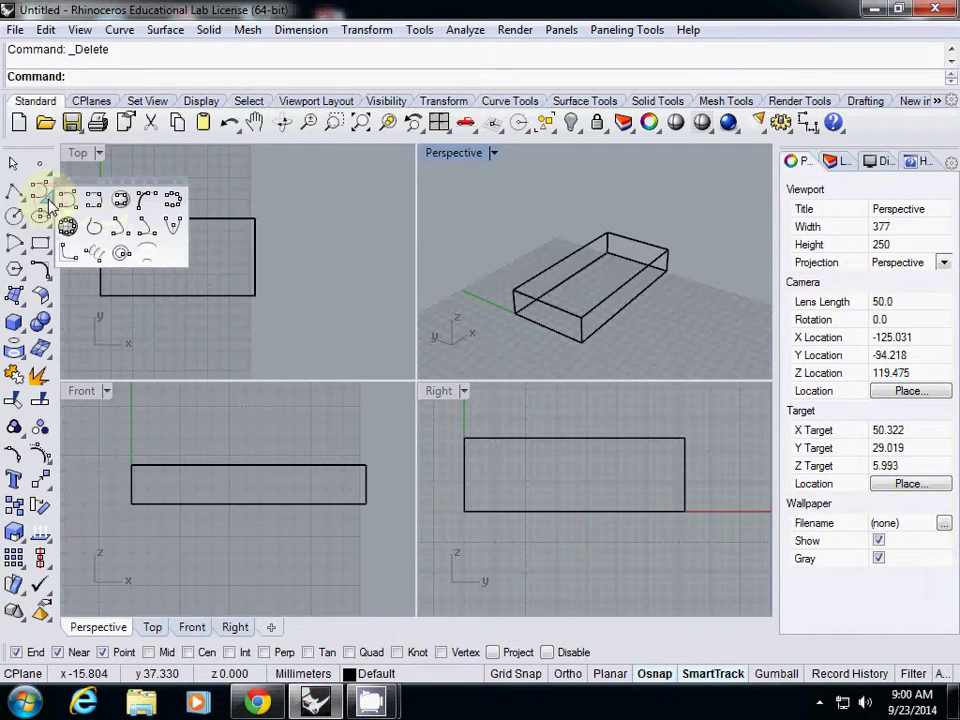
{"action": "left_click", "coordinate": [121, 203]}
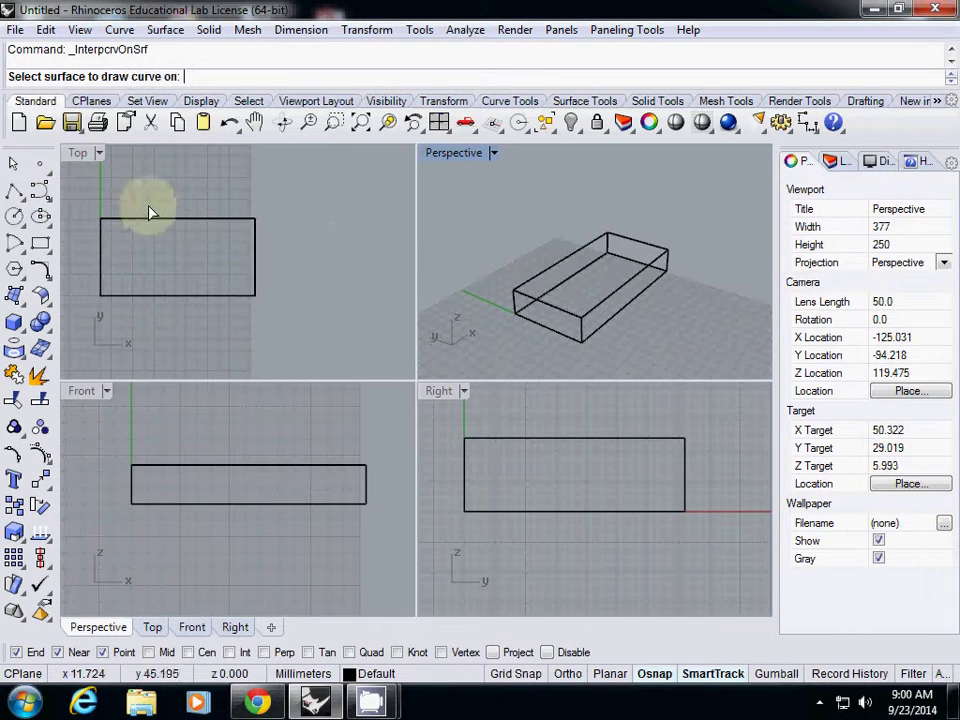
{"action": "scroll", "coordinate": [590, 320], "scroll_direction": "up", "scroll_amount": 4}
{"action": "left_click", "coordinate": [598, 277]}
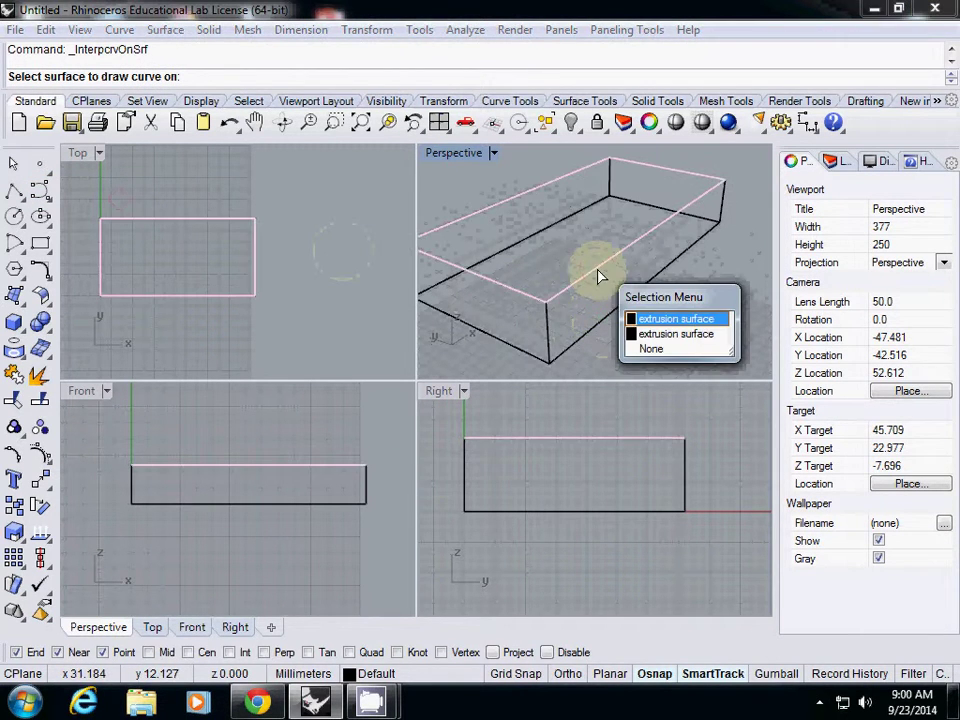
{"action": "left_click", "coordinate": [655, 336]}
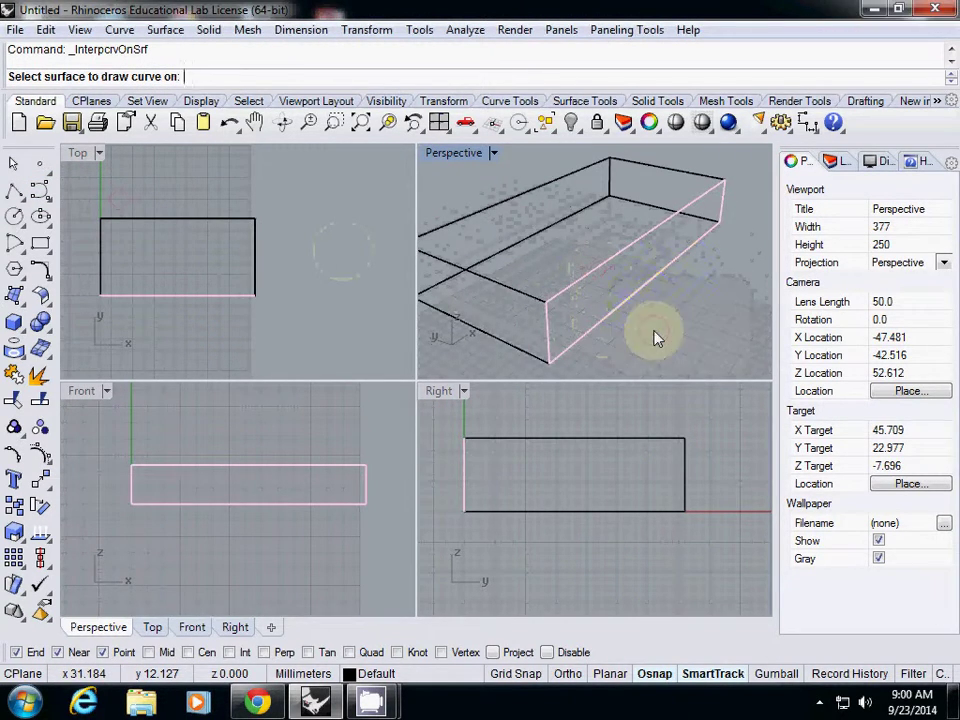
{"action": "left_click", "coordinate": [549, 361]}
{"action": "left_click", "coordinate": [588, 302]}
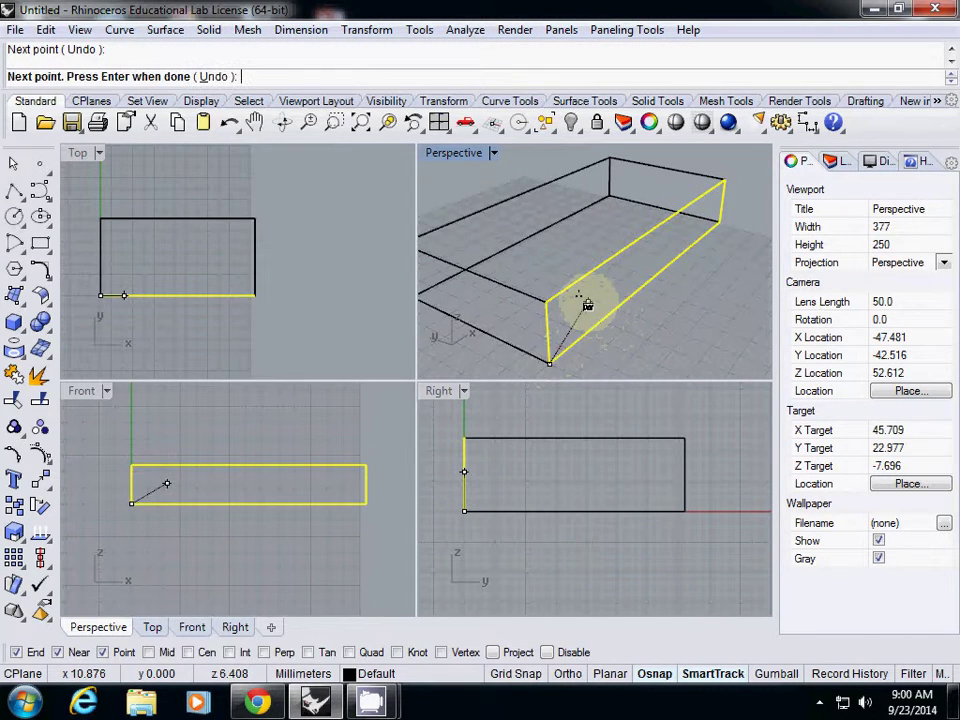
{"action": "left_click", "coordinate": [653, 275]}
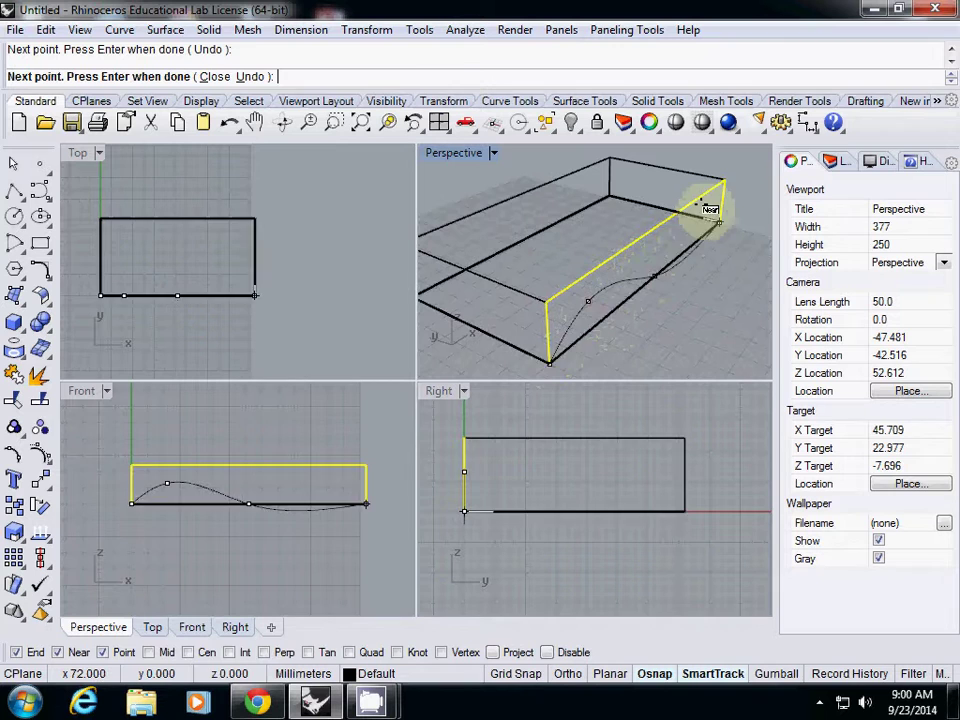
{"action": "left_click", "coordinate": [720, 183]}
{"action": "key", "text": "Return"}
{"action": "right_click_drag", "start_coordinate": [711, 195], "coordinate": [556, 302]}
{"action": "left_click", "coordinate": [588, 262]}
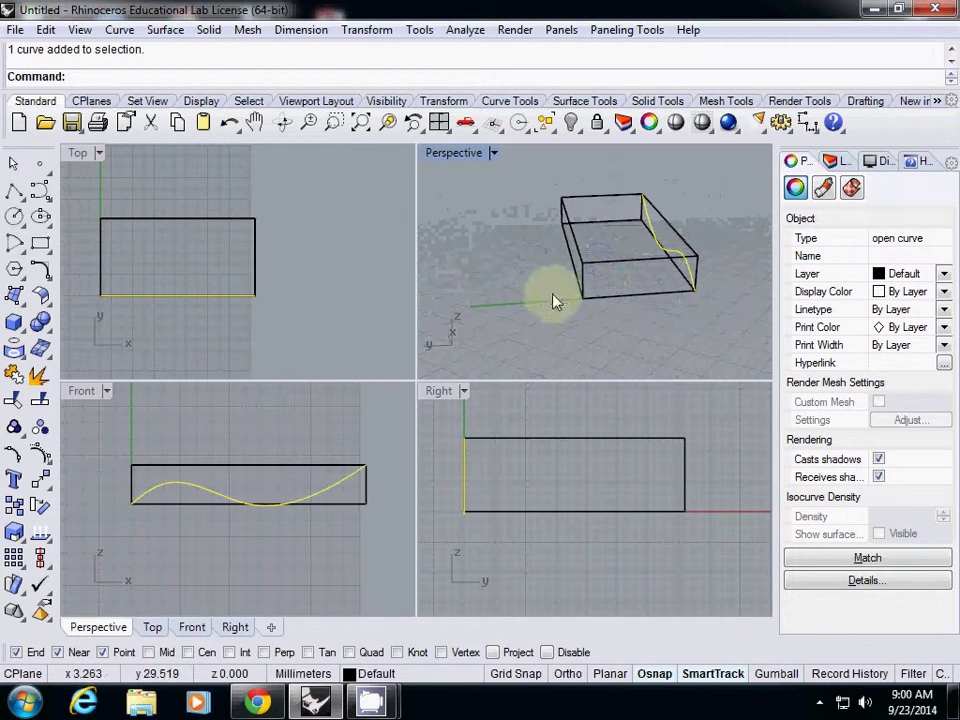
Begin an on-surface curve on the box's left side face, then cancel it.
{"action": "left_click", "coordinate": [49, 199]}
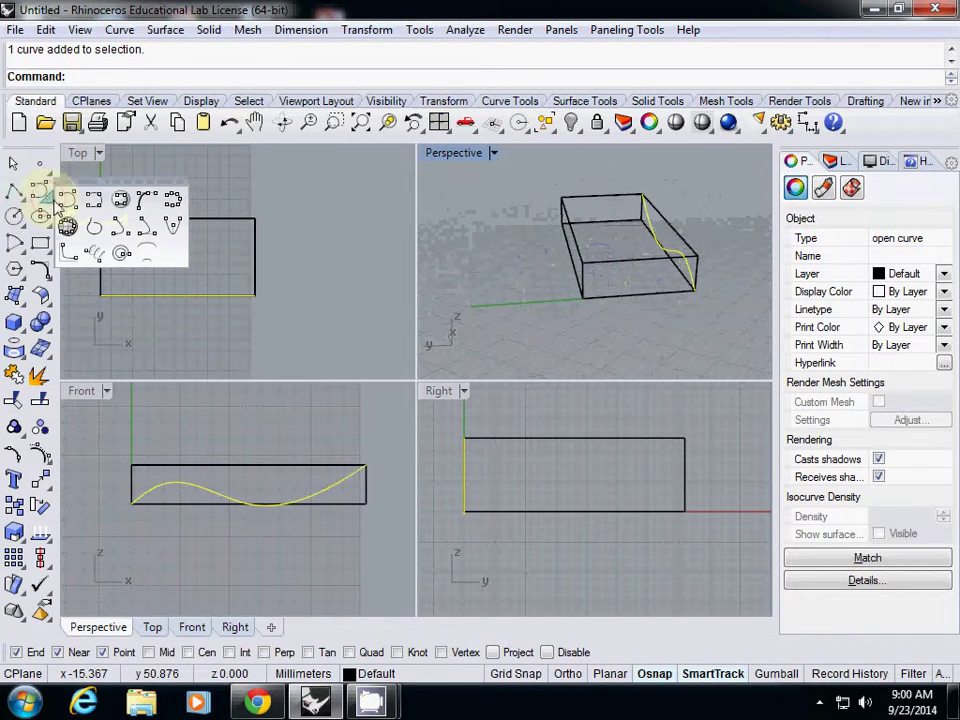
{"action": "left_click", "coordinate": [121, 203]}
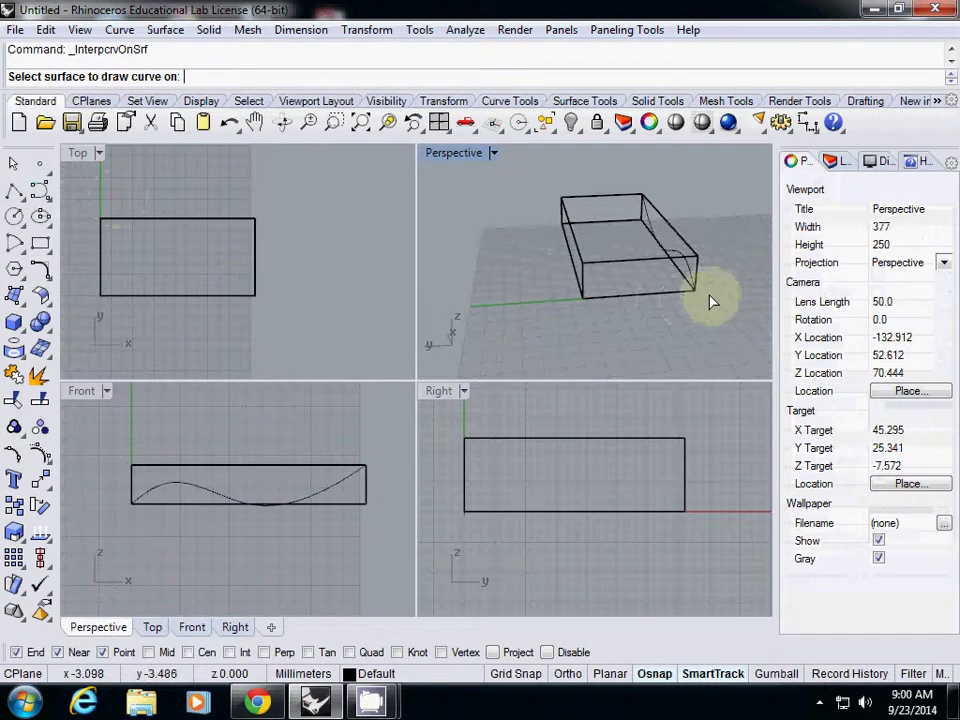
{"action": "left_click", "coordinate": [626, 270]}
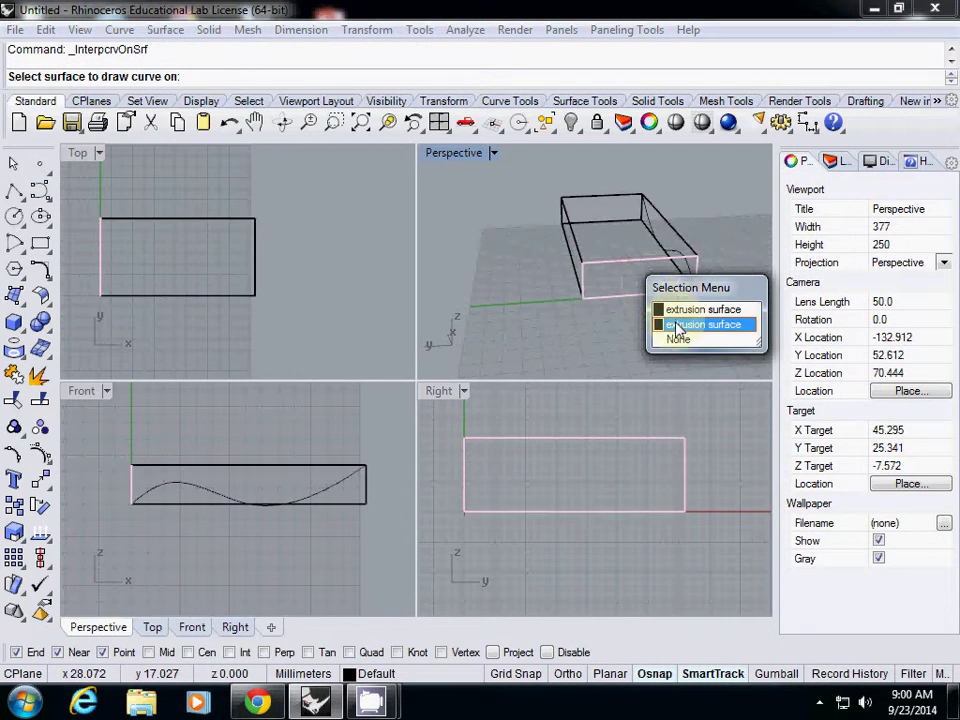
{"action": "left_click", "coordinate": [588, 276]}
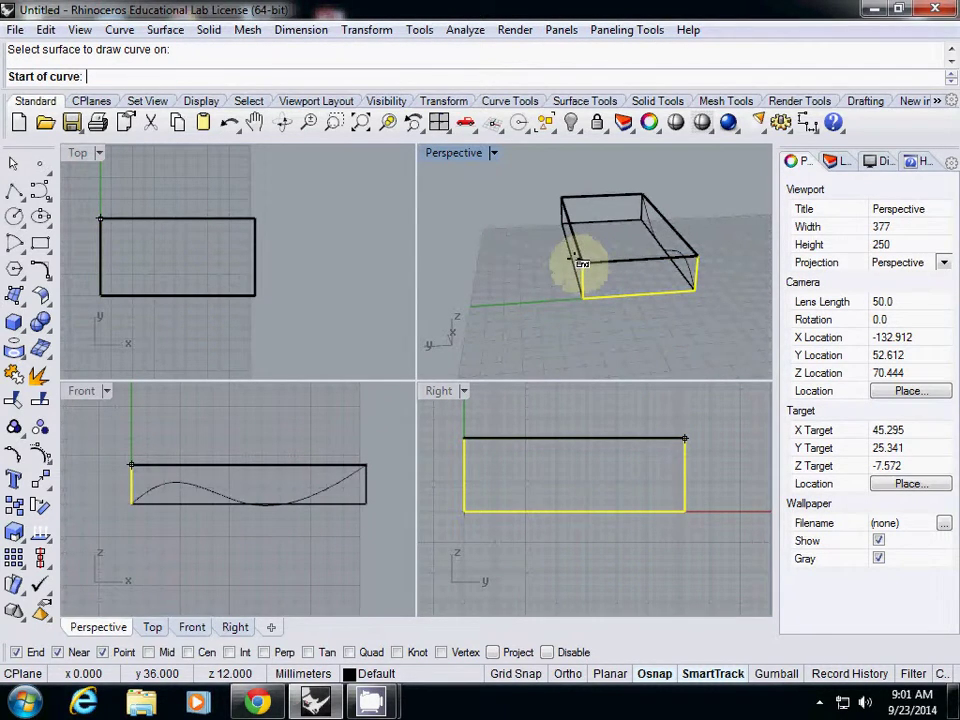
{"action": "left_click", "coordinate": [614, 293]}
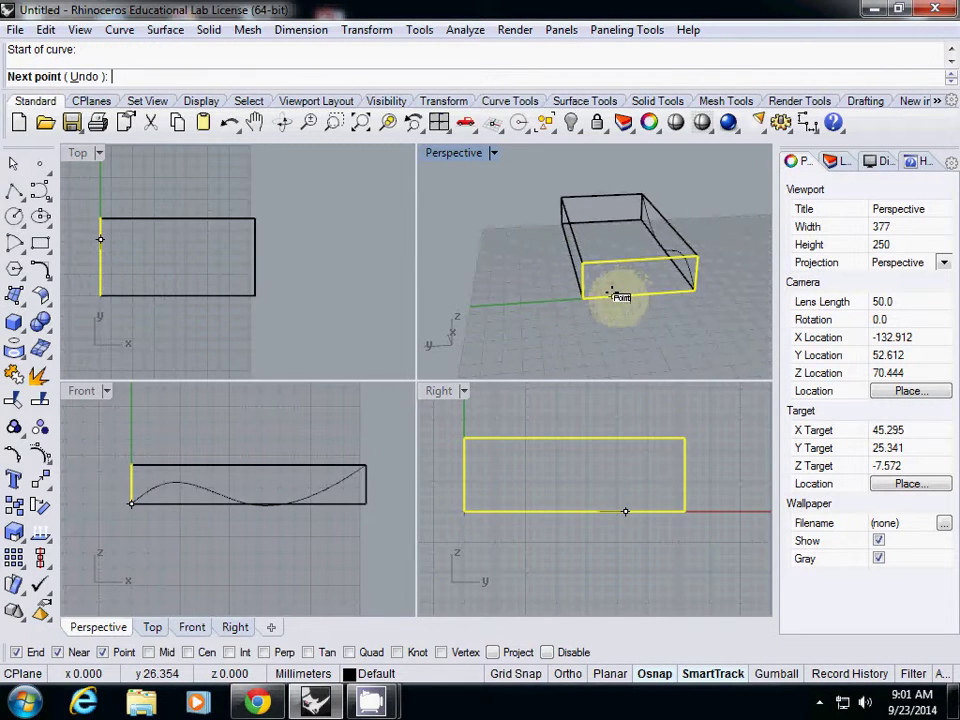
{"action": "key", "text": "Escape"}
{"action": "left_click", "coordinate": [230, 283]}
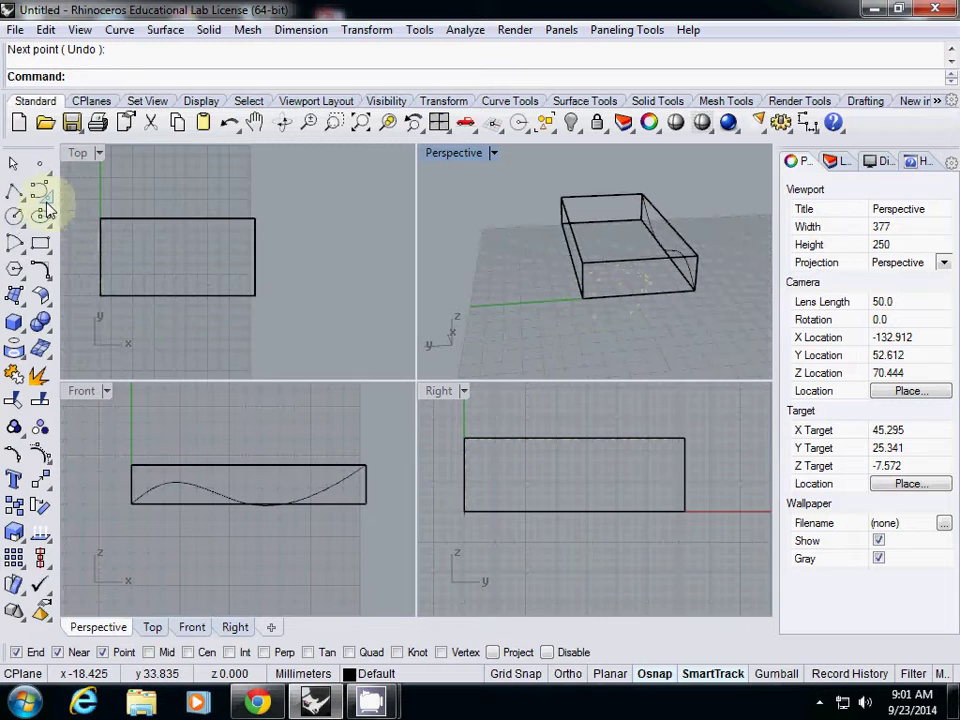
Draw a four-point on-surface curve across the left side face between its bottom corners.
{"action": "left_click", "coordinate": [47, 207]}
{"action": "left_click", "coordinate": [115, 208]}
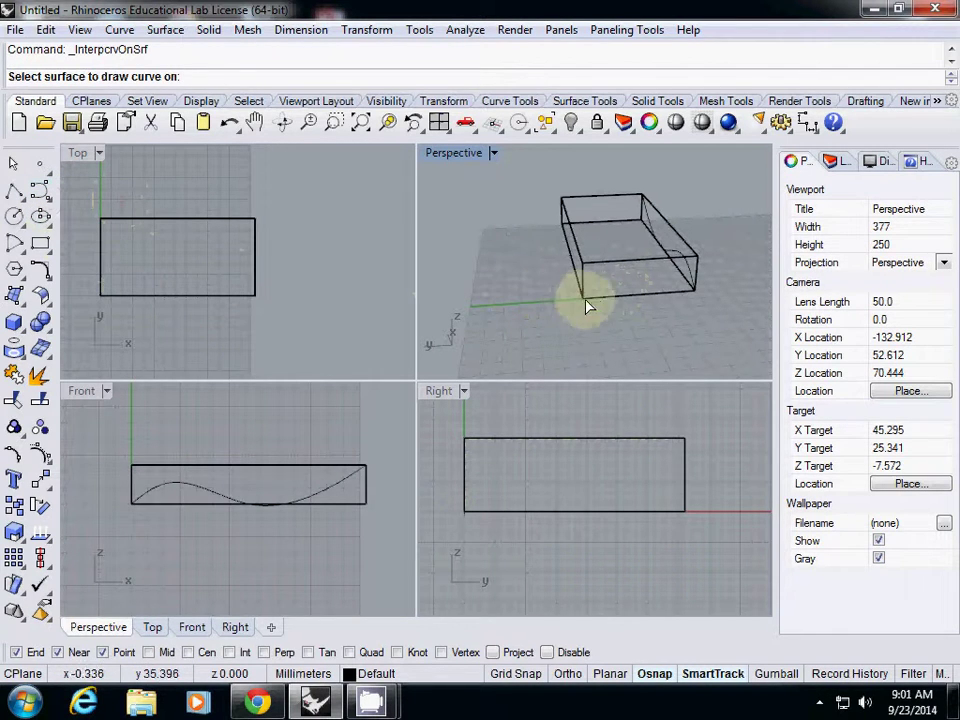
{"action": "left_click", "coordinate": [605, 275]}
{"action": "left_click", "coordinate": [645, 326]}
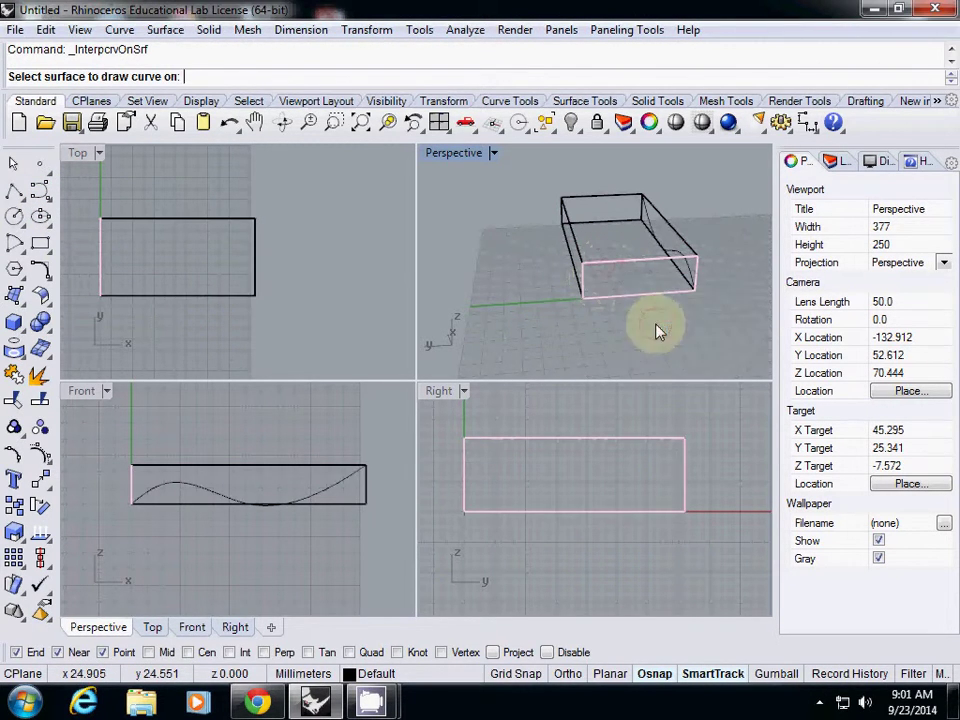
{"action": "left_click", "coordinate": [671, 289]}
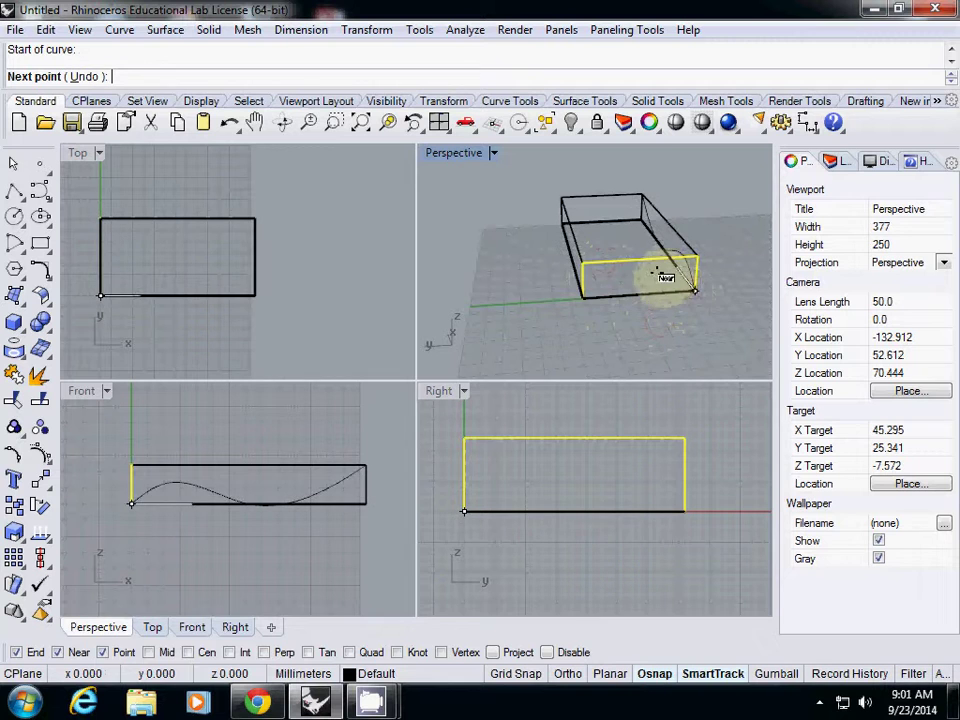
{"action": "scroll", "coordinate": [660, 276], "scroll_direction": "up", "scroll_amount": 3}
{"action": "scroll", "coordinate": [553, 482], "scroll_direction": "down", "scroll_amount": 4}
{"action": "left_click", "coordinate": [520, 474]}
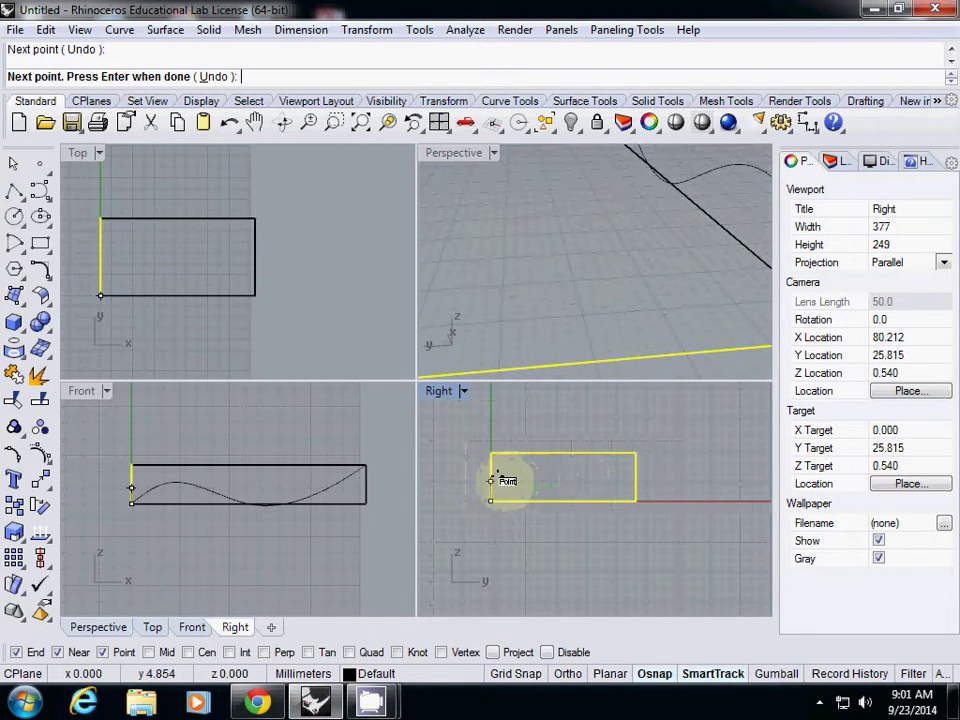
{"action": "left_click", "coordinate": [546, 482]}
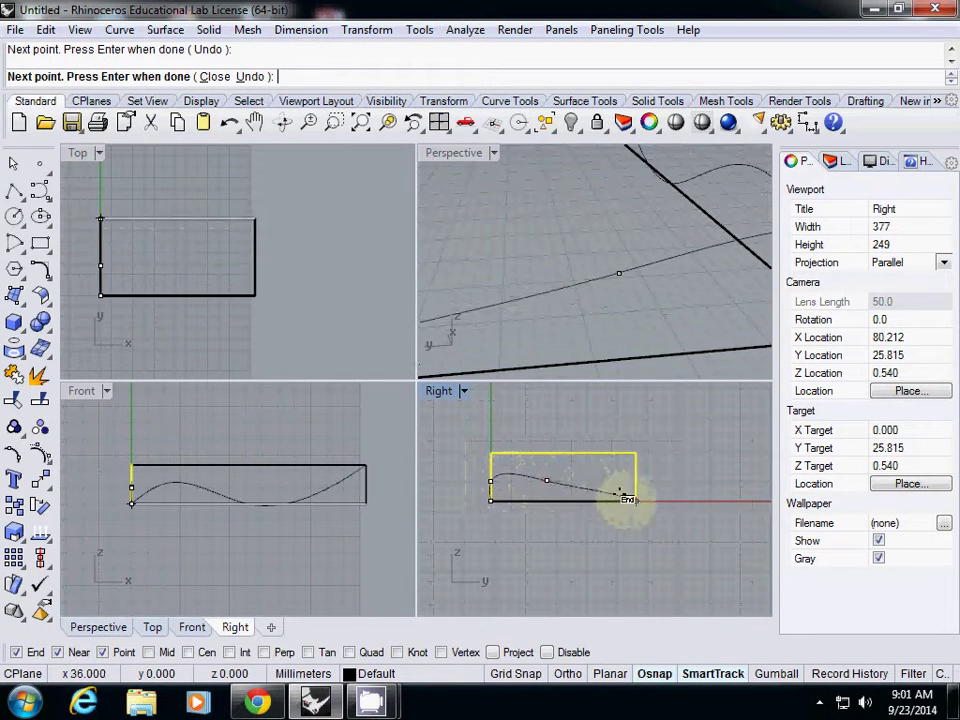
{"action": "scroll", "coordinate": [600, 304], "scroll_direction": "down", "scroll_amount": 4}
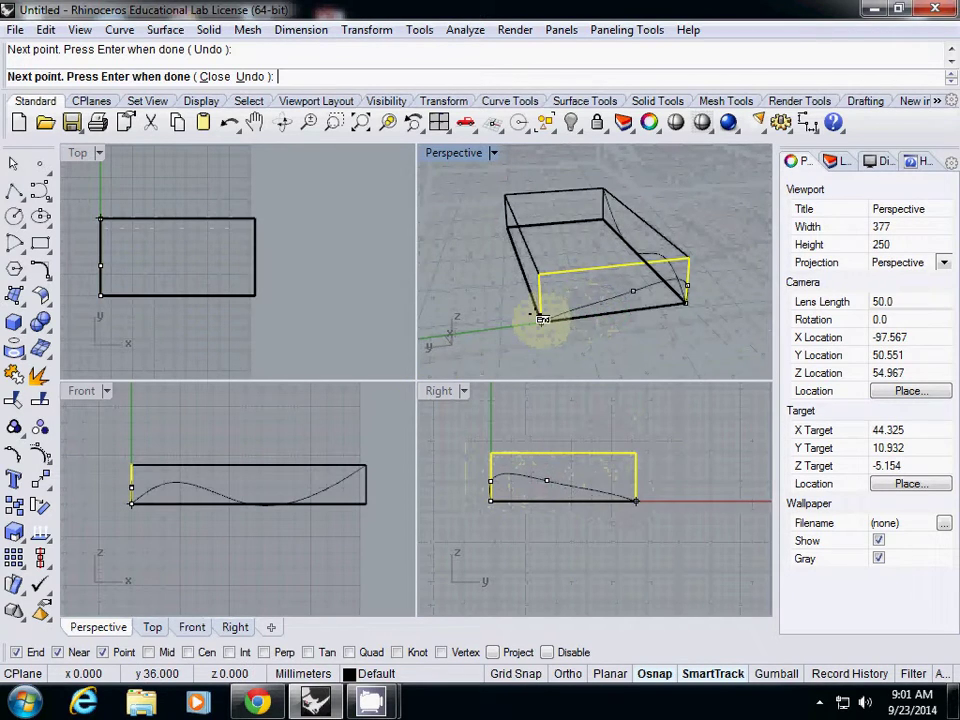
{"action": "left_click", "coordinate": [540, 320]}
{"action": "key", "text": "Return"}
{"action": "right_click_drag", "start_coordinate": [614, 322], "coordinate": [553, 294]}
Delete the unwanted curve and draw a four-point arch across the short end face at x = 0.
{"action": "left_click", "coordinate": [558, 288]}
{"action": "key", "text": "Delete"}
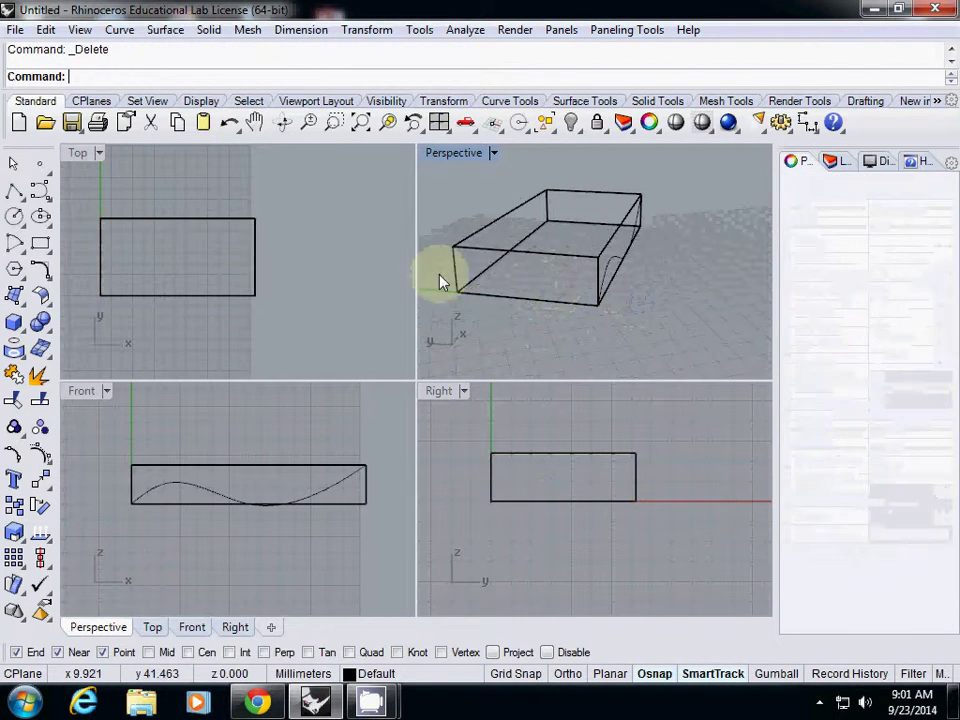
{"action": "left_click", "coordinate": [40, 190]}
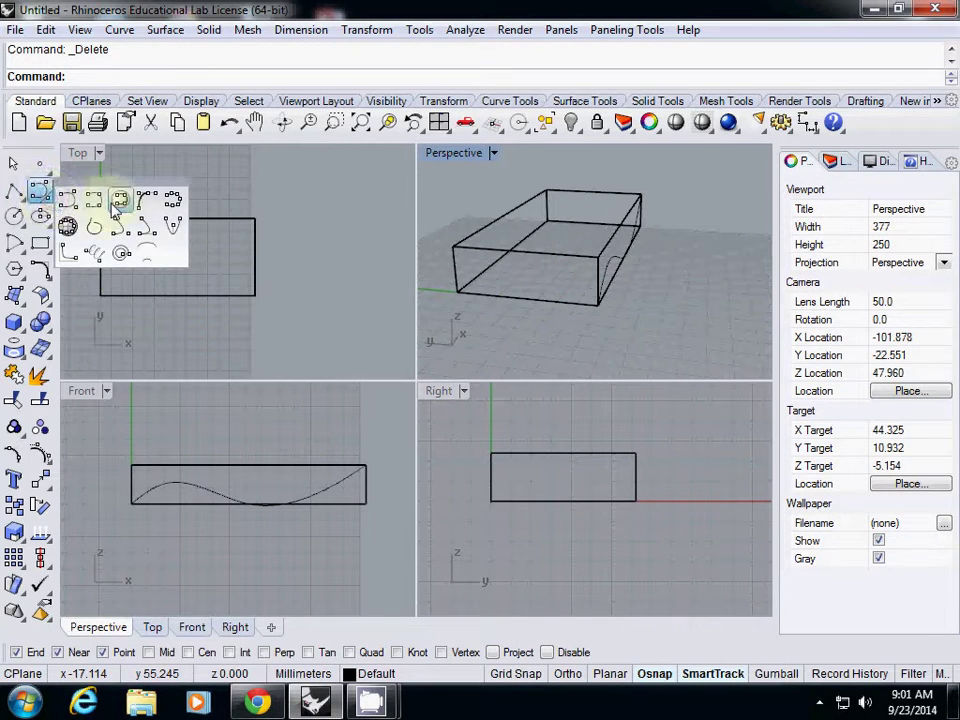
{"action": "left_click", "coordinate": [90, 160]}
{"action": "left_click", "coordinate": [513, 298]}
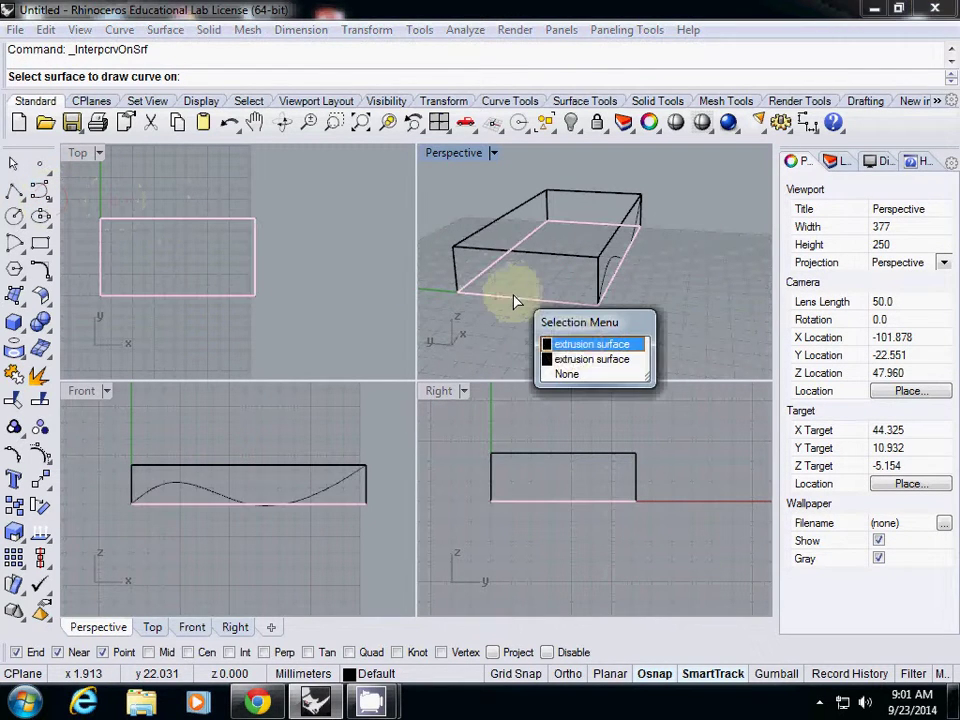
{"action": "left_click", "coordinate": [590, 359]}
{"action": "left_click", "coordinate": [597, 304]}
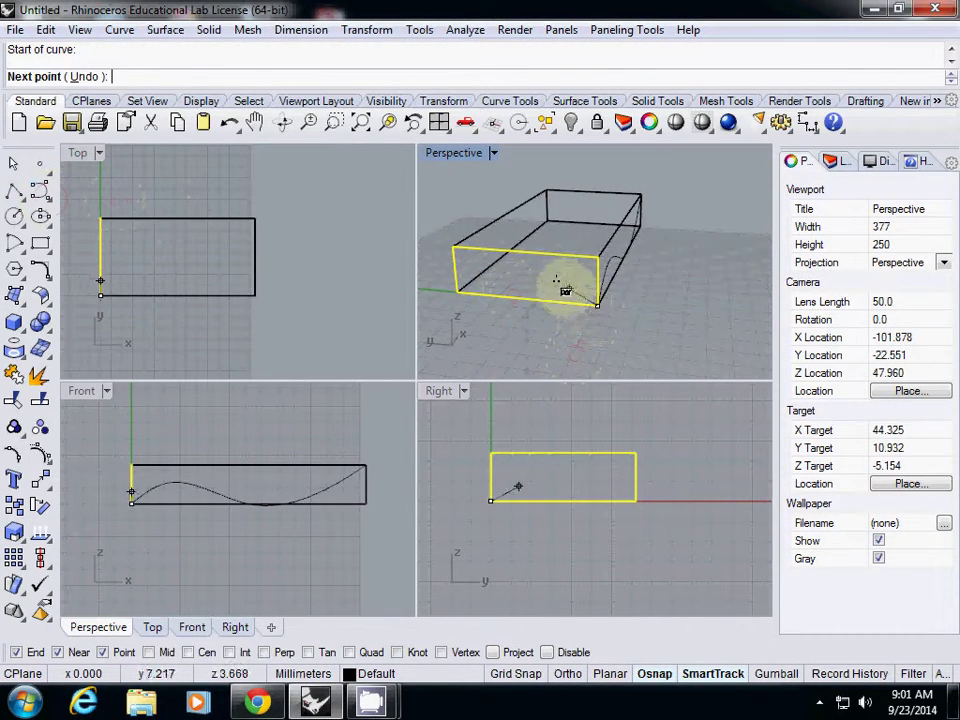
{"action": "left_click", "coordinate": [560, 285]}
{"action": "left_click", "coordinate": [501, 280]}
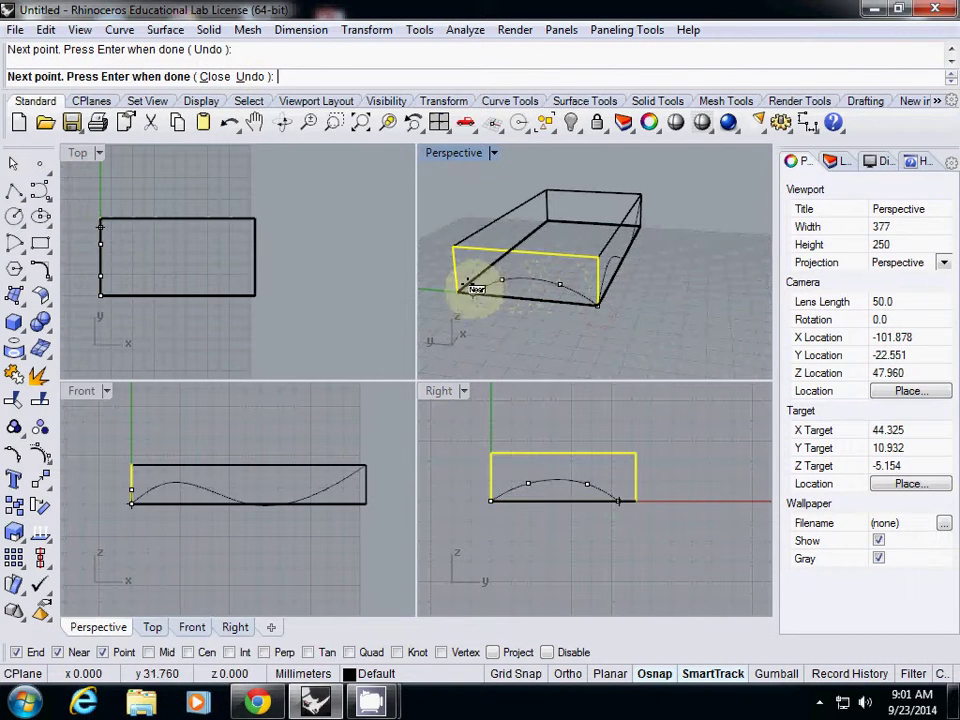
{"action": "left_click", "coordinate": [457, 288]}
{"action": "key", "text": "Return"}
{"action": "right_click_drag", "start_coordinate": [482, 300], "coordinate": [551, 294]}
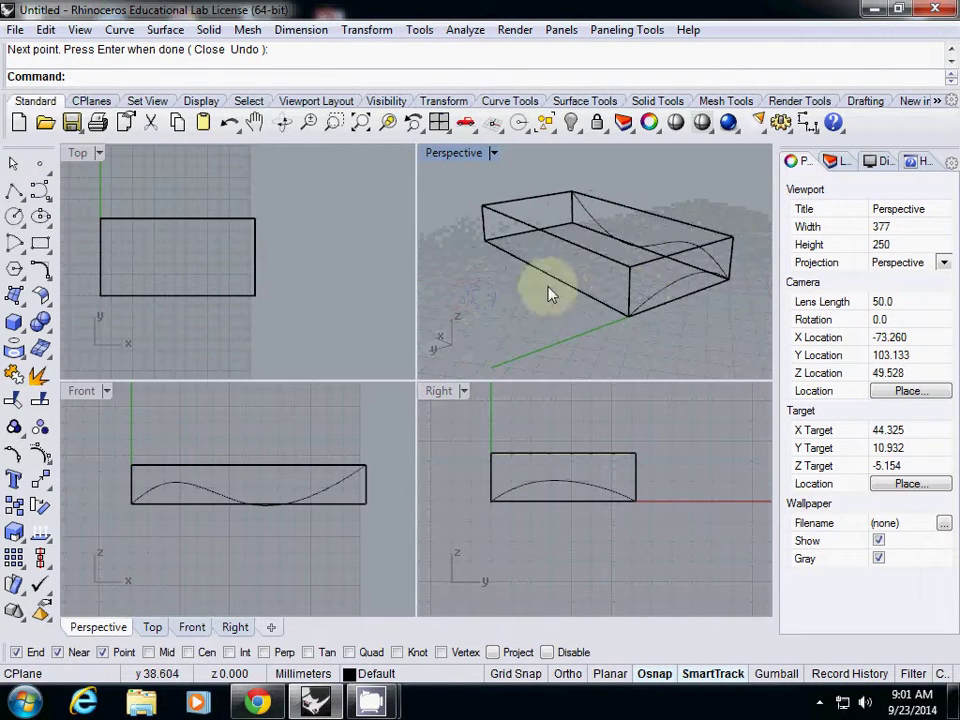
Start an on-surface curve on the box's bottom face, then cancel it.
{"action": "left_click", "coordinate": [42, 192]}
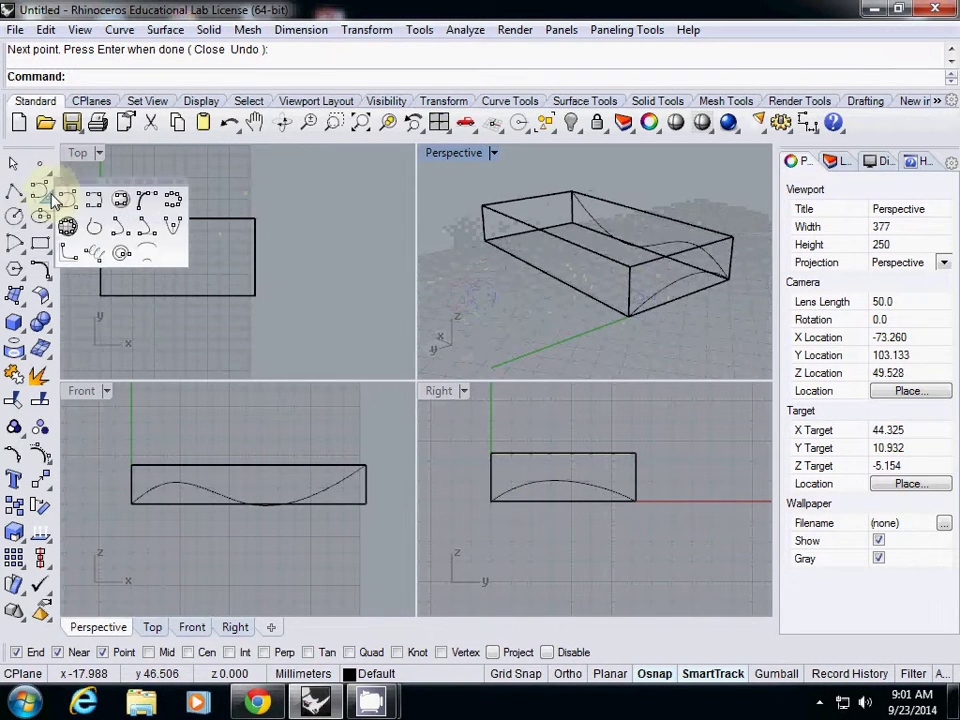
{"action": "left_click", "coordinate": [119, 202]}
{"action": "left_click", "coordinate": [560, 248]}
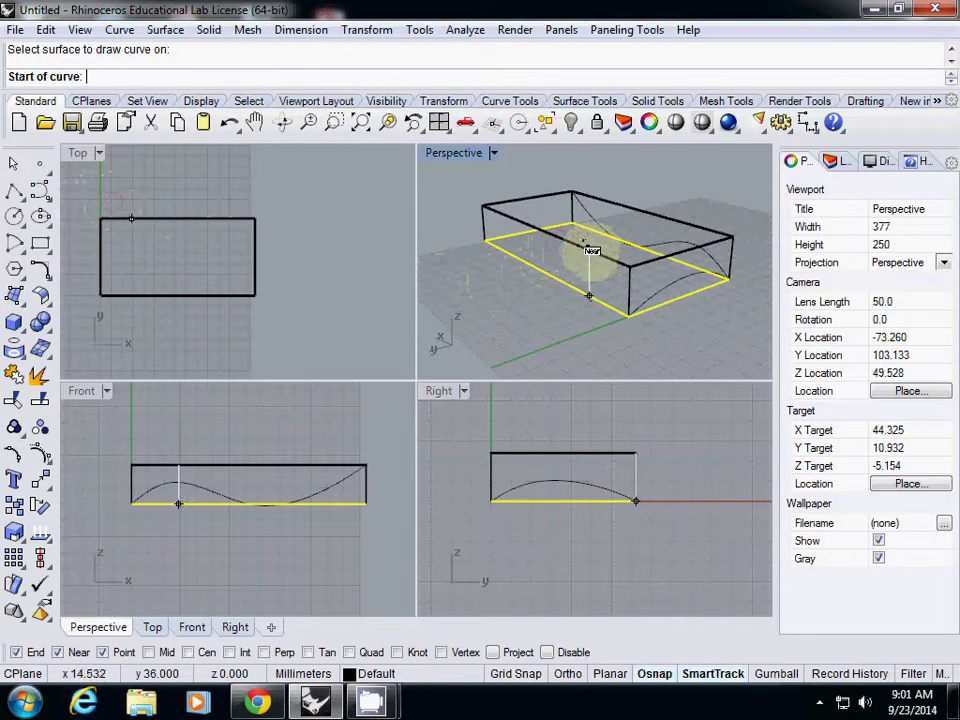
{"action": "key", "text": "Escape"}
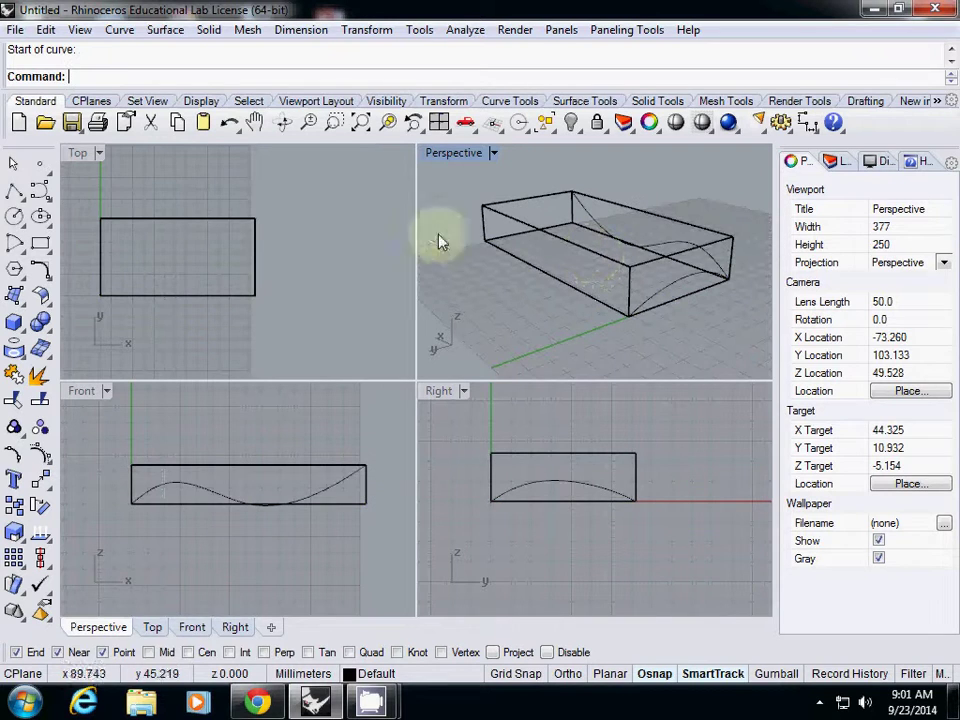
Draw a three-point wavy on-surface curve corner to corner along the box's far long side.
{"action": "left_click", "coordinate": [40, 190]}
{"action": "left_click", "coordinate": [122, 202]}
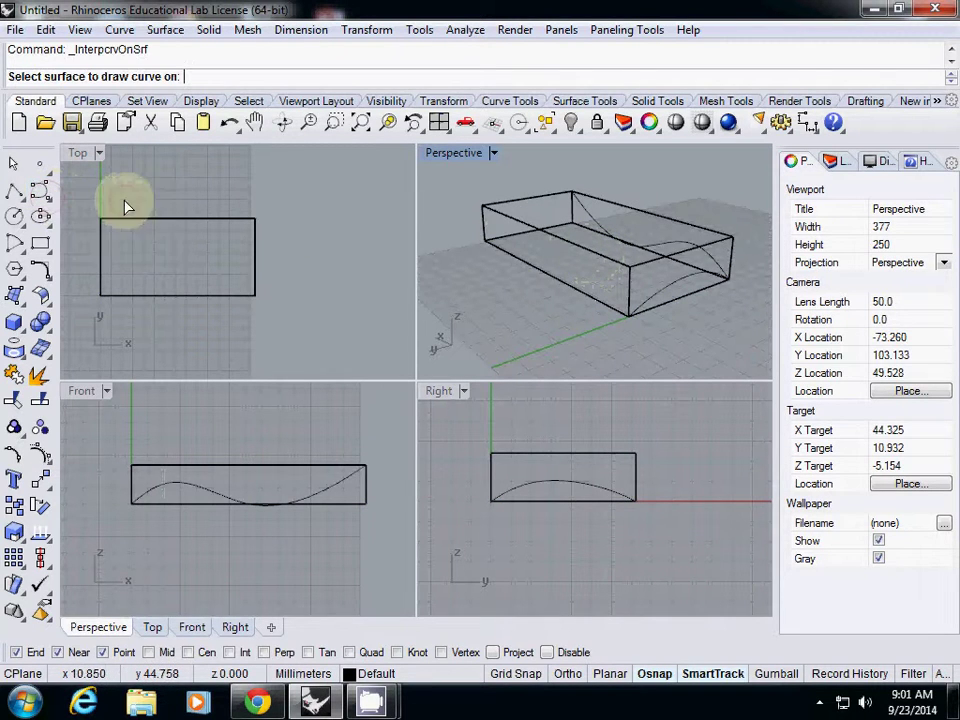
{"action": "left_click", "coordinate": [568, 253]}
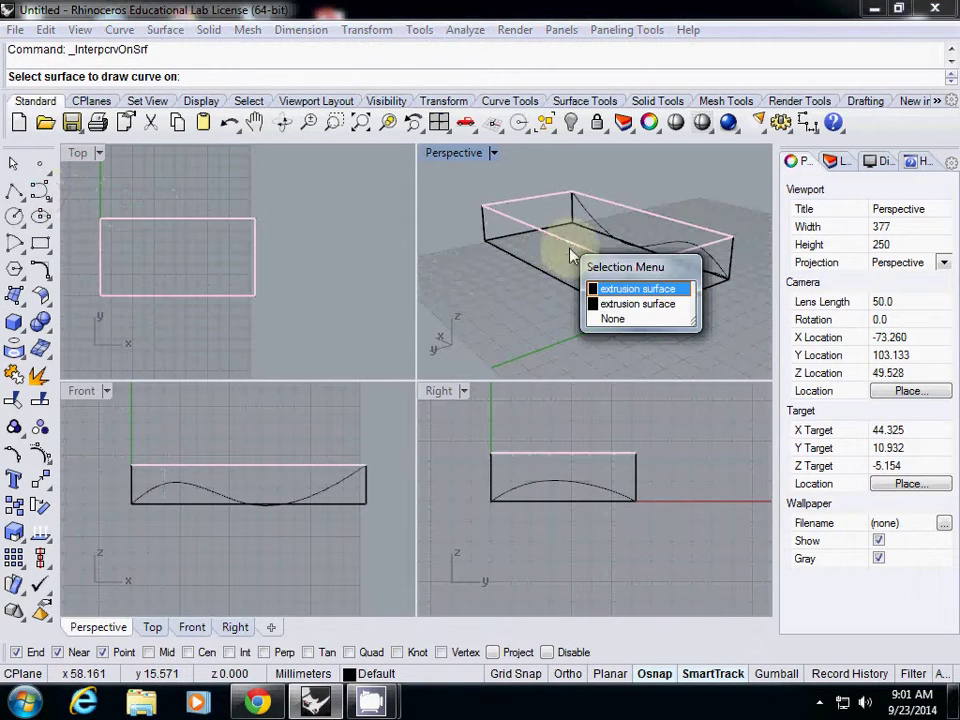
{"action": "left_click", "coordinate": [608, 303]}
{"action": "left_click", "coordinate": [628, 316]}
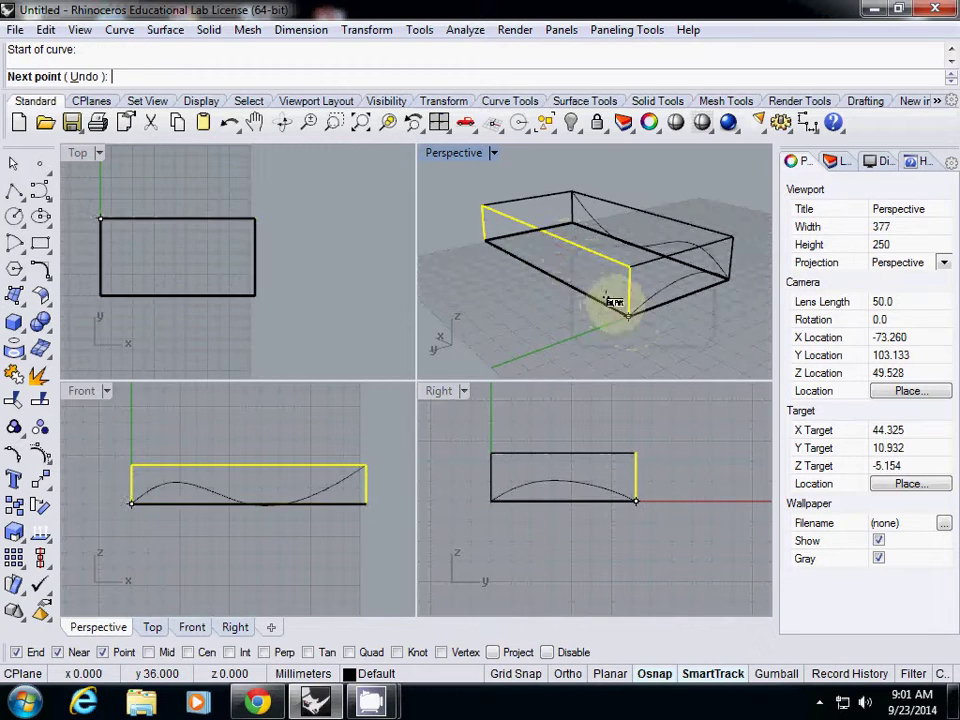
{"action": "left_click", "coordinate": [564, 263]}
{"action": "left_click", "coordinate": [484, 240]}
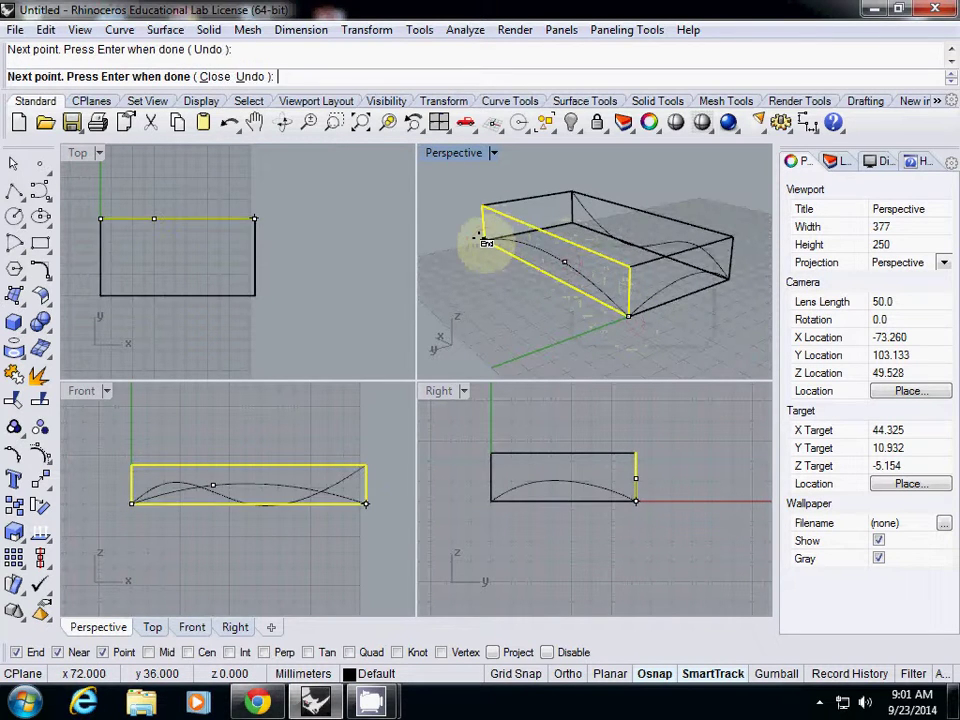
{"action": "key", "text": "Return"}
{"action": "right_click_drag", "start_coordinate": [484, 253], "coordinate": [591, 306]}
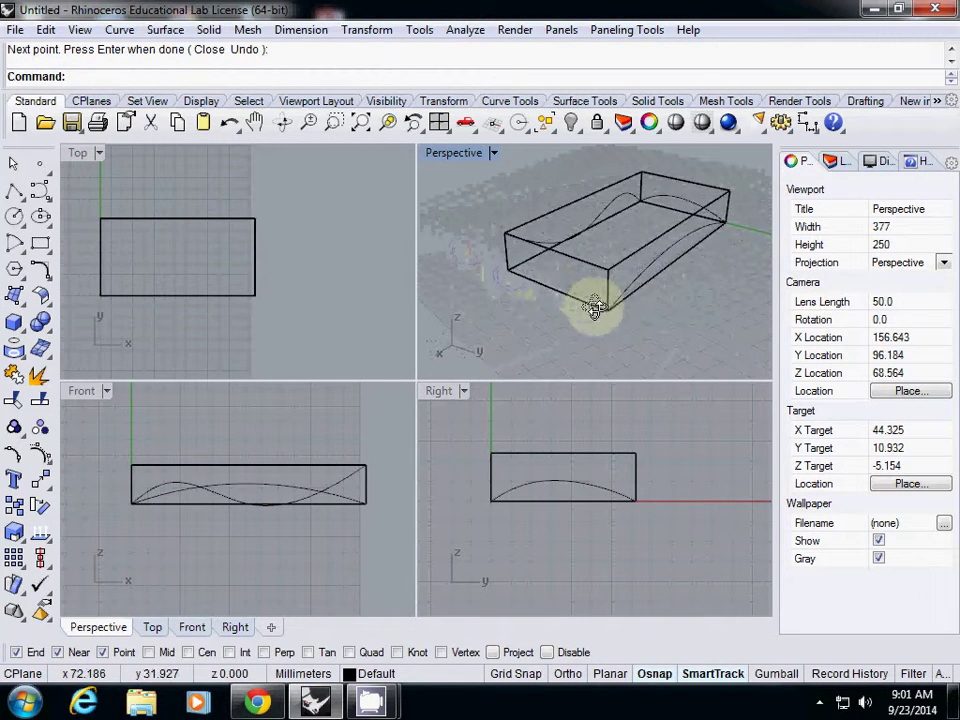
Draw a diagonal on-surface curve across the x = 72 end face from bottom to top corner.
{"action": "left_click", "coordinate": [42, 196]}
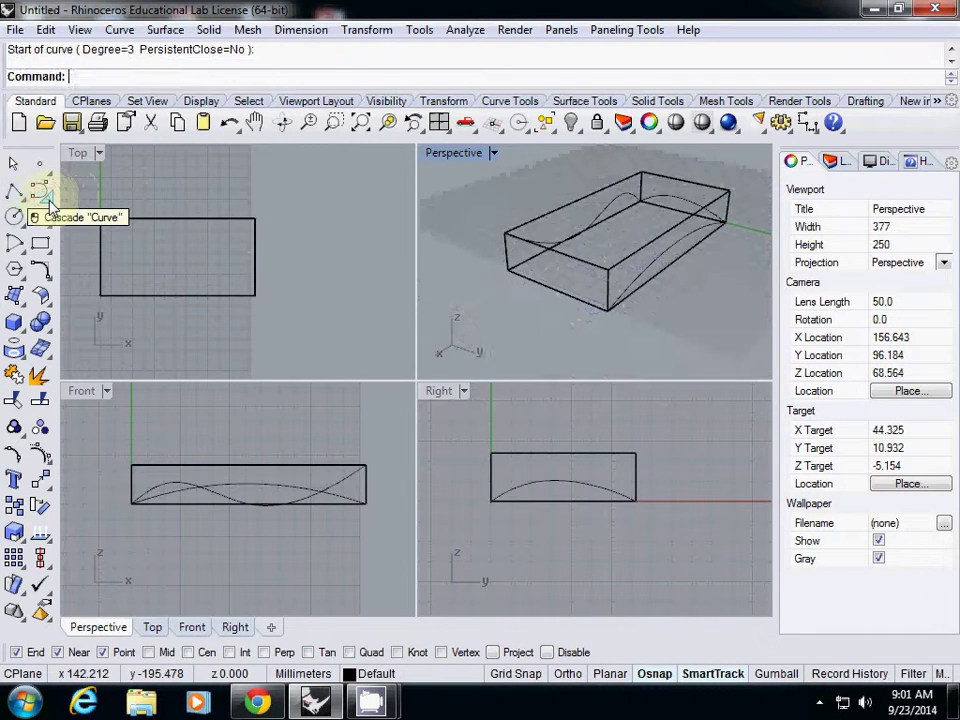
{"action": "left_click", "coordinate": [48, 203]}
{"action": "left_click", "coordinate": [118, 199]}
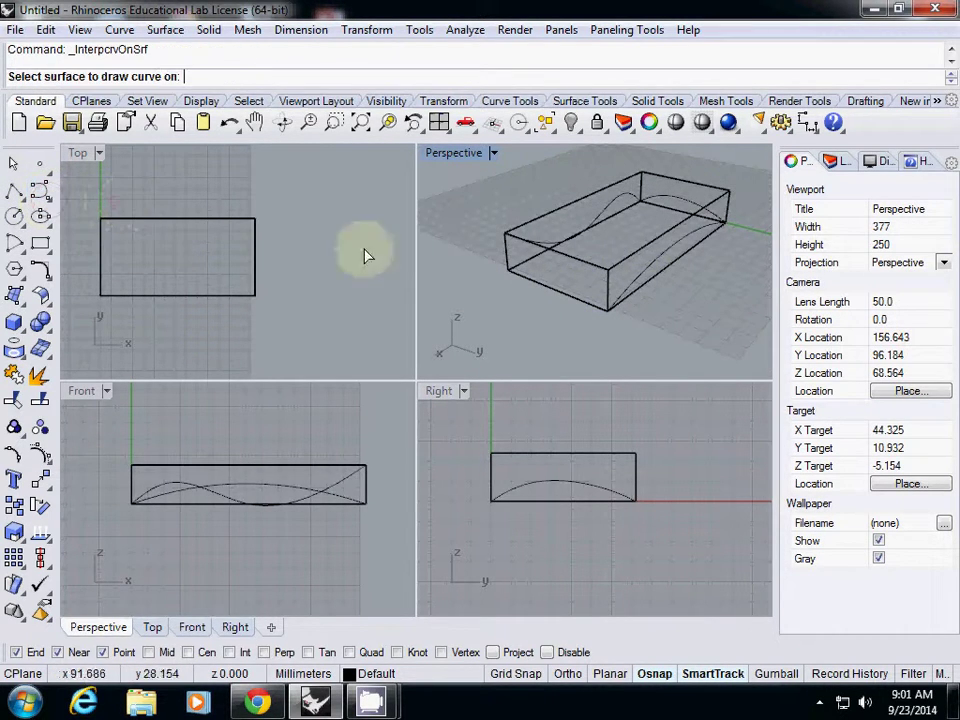
{"action": "left_click", "coordinate": [569, 291]}
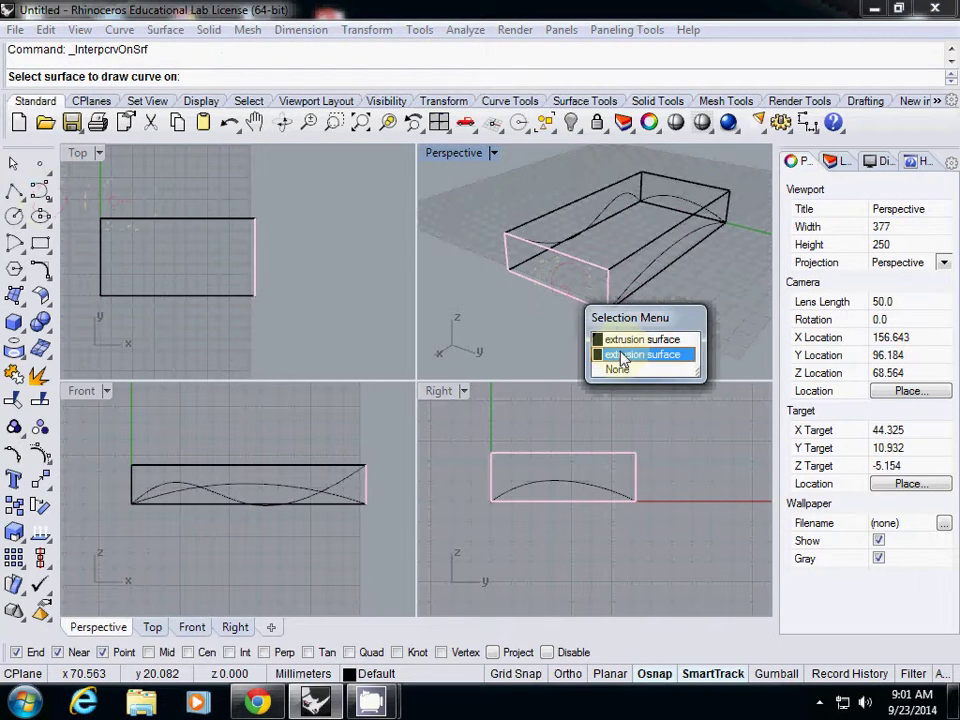
{"action": "left_click", "coordinate": [622, 355]}
{"action": "left_click", "coordinate": [607, 311]}
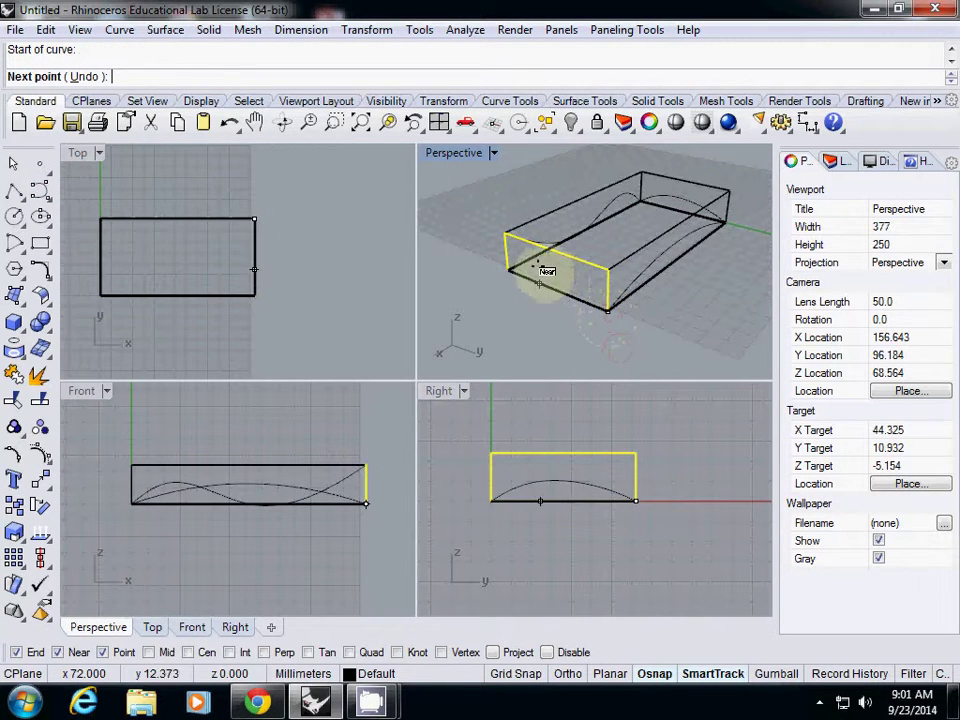
{"action": "right_click_drag", "start_coordinate": [540, 272], "coordinate": [669, 291]}
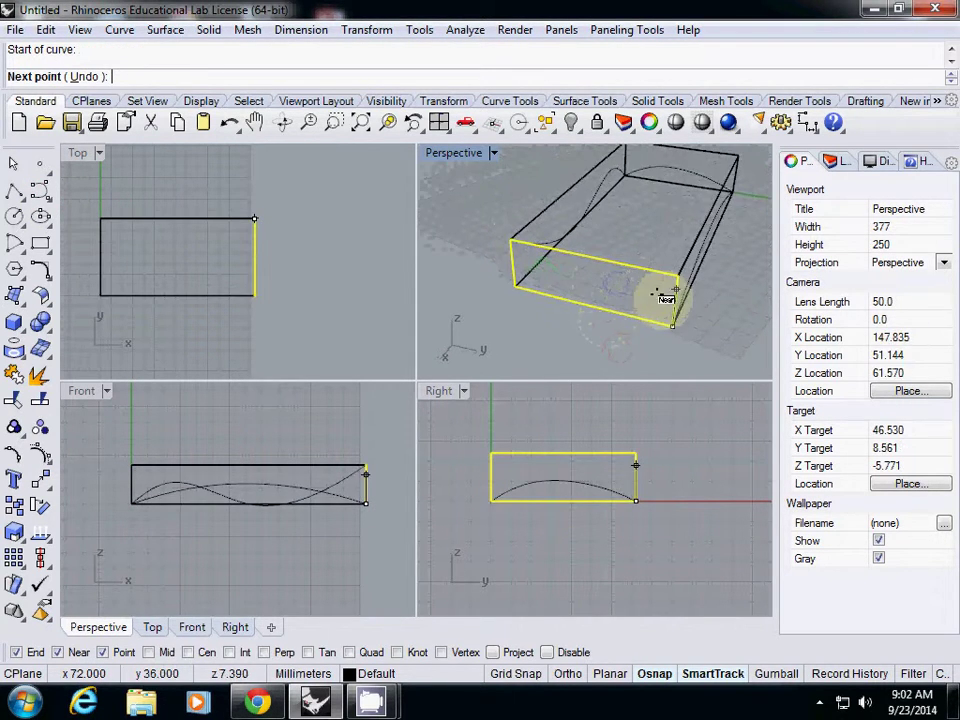
{"action": "scroll", "coordinate": [536, 456], "scroll_direction": "up", "scroll_amount": 5}
{"action": "left_click", "coordinate": [537, 456]}
{"action": "scroll", "coordinate": [540, 440], "scroll_direction": "down", "scroll_amount": 4}
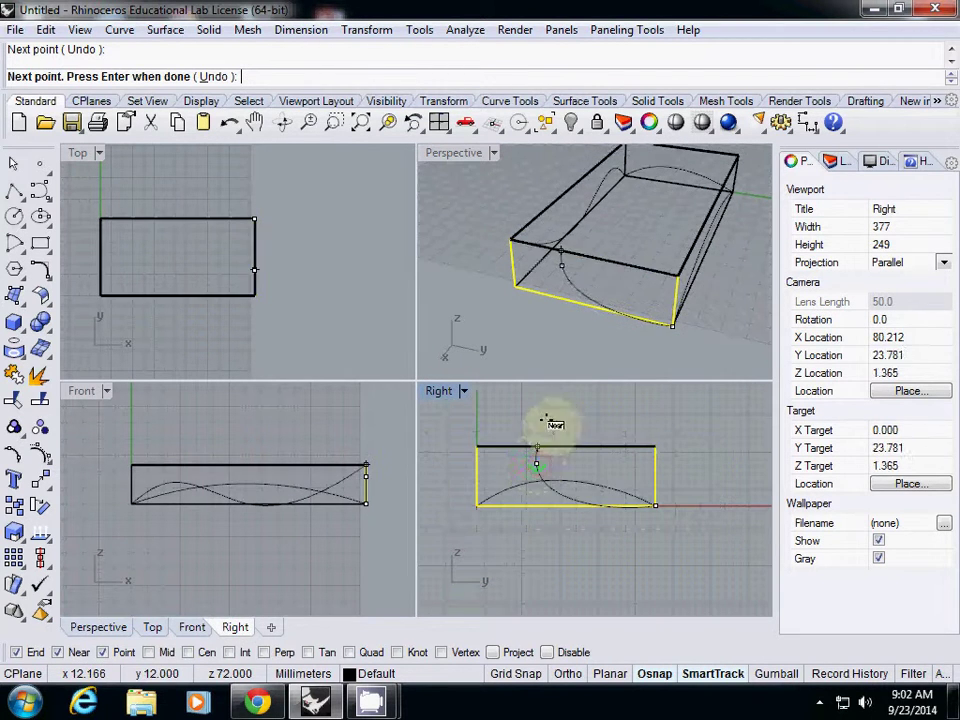
{"action": "right_click_drag", "start_coordinate": [560, 260], "coordinate": [536, 274]}
{"action": "left_click", "coordinate": [563, 265]}
{"action": "right_click", "coordinate": [564, 266]}
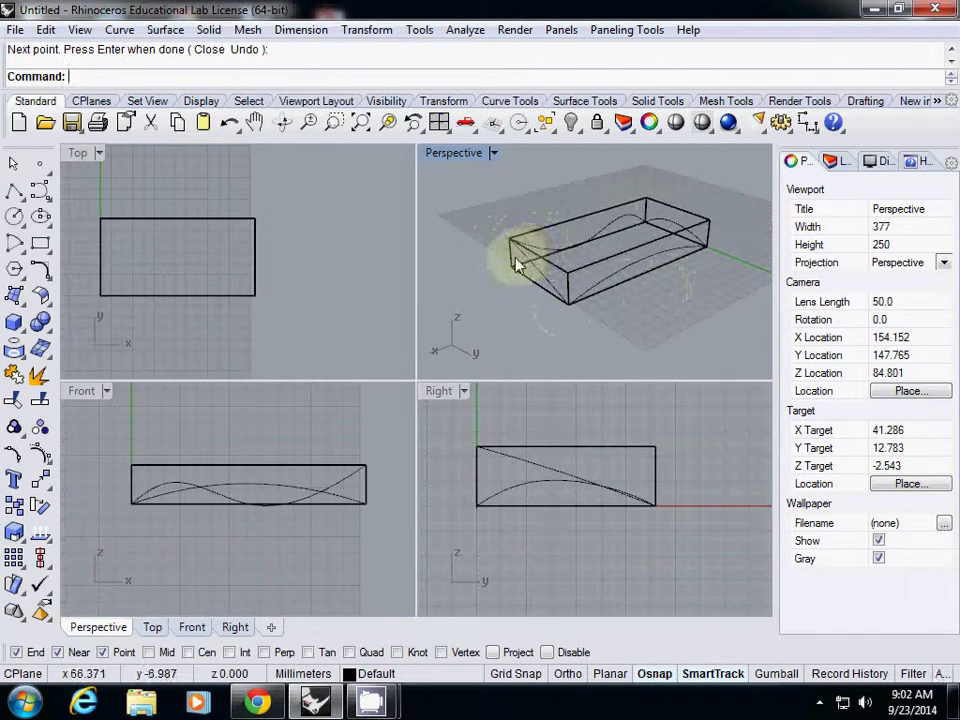
Run NetworkSrf on the two end curves and two wavy long-side curves, accepting default settings.
{"action": "type", "text": "Networ"}
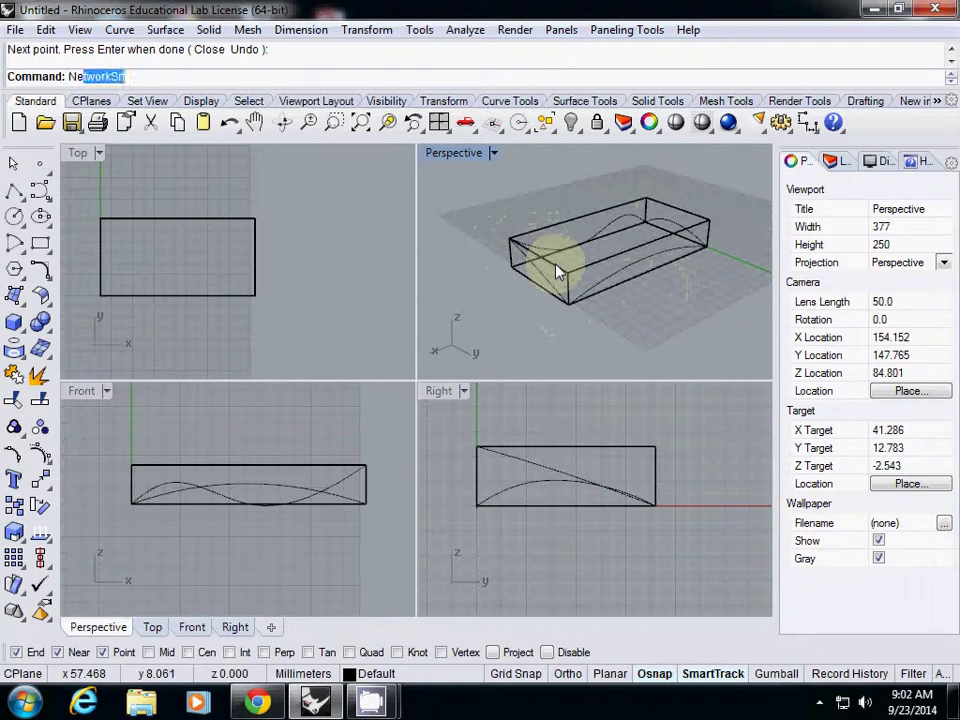
{"action": "type", "text": "kS"}
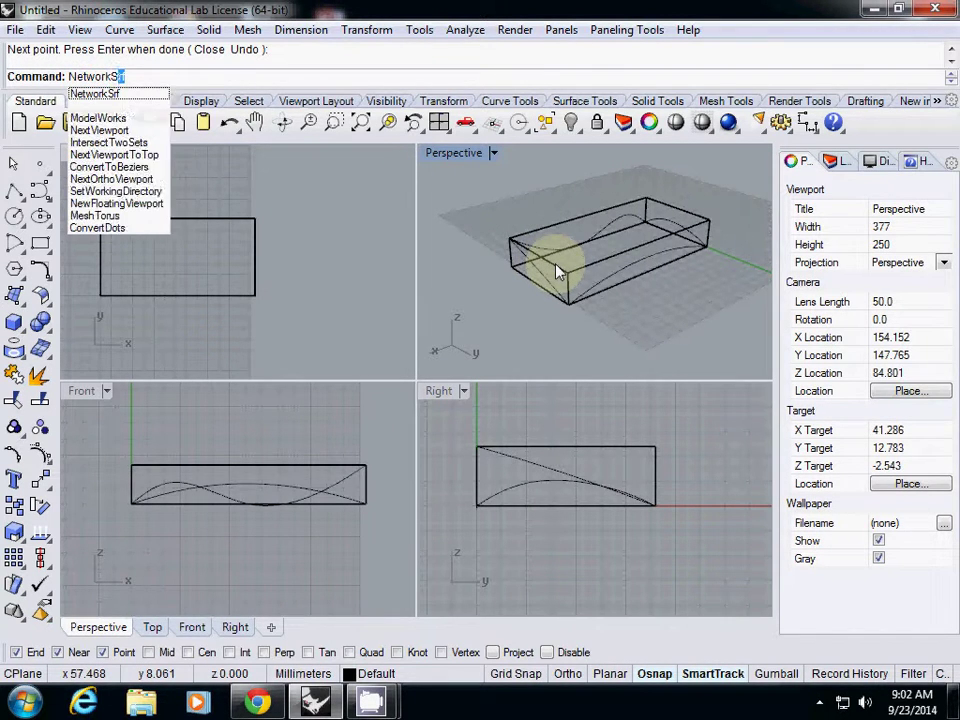
{"action": "key", "text": "Return"}
{"action": "left_click", "coordinate": [566, 262]}
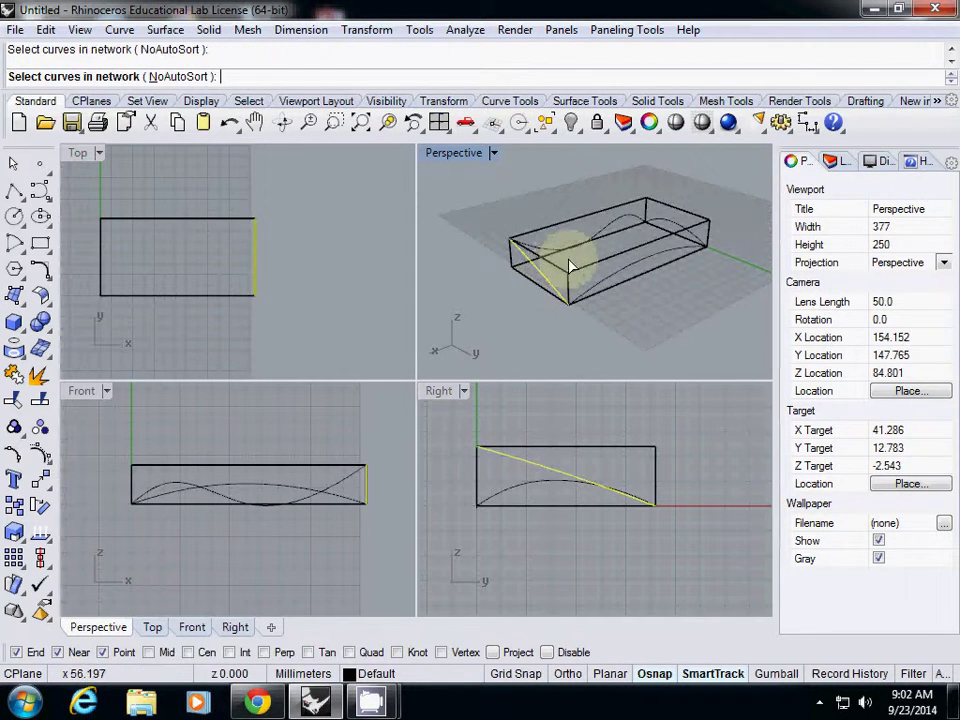
{"action": "left_click", "coordinate": [606, 259]}
{"action": "left_click", "coordinate": [621, 272]}
{"action": "left_click", "coordinate": [683, 228]}
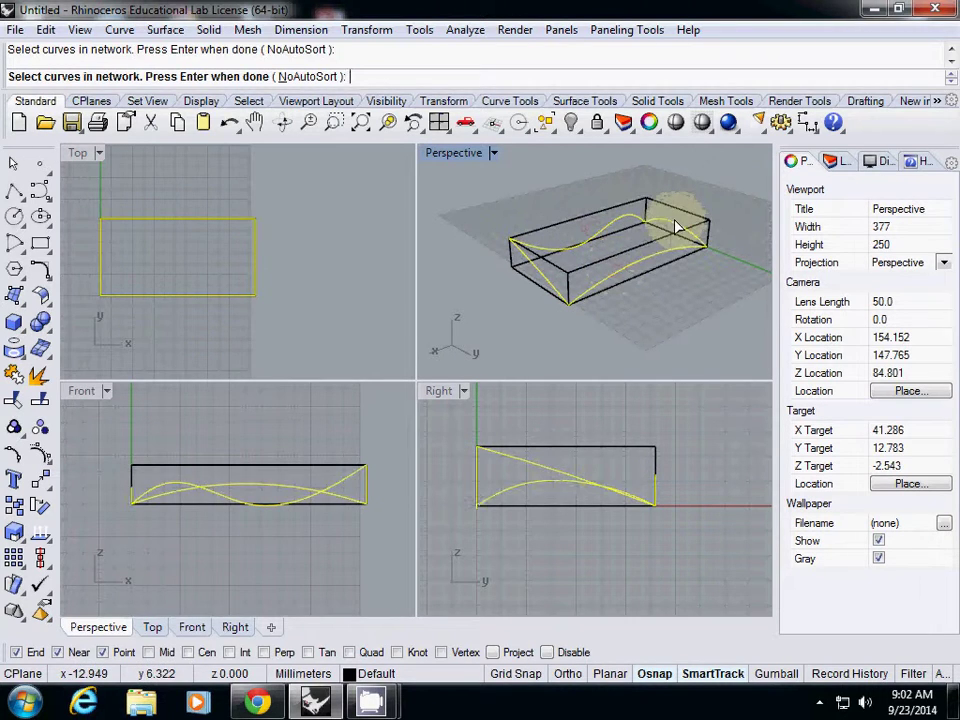
{"action": "key", "text": "Return"}
{"action": "left_click", "coordinate": [227, 463]}
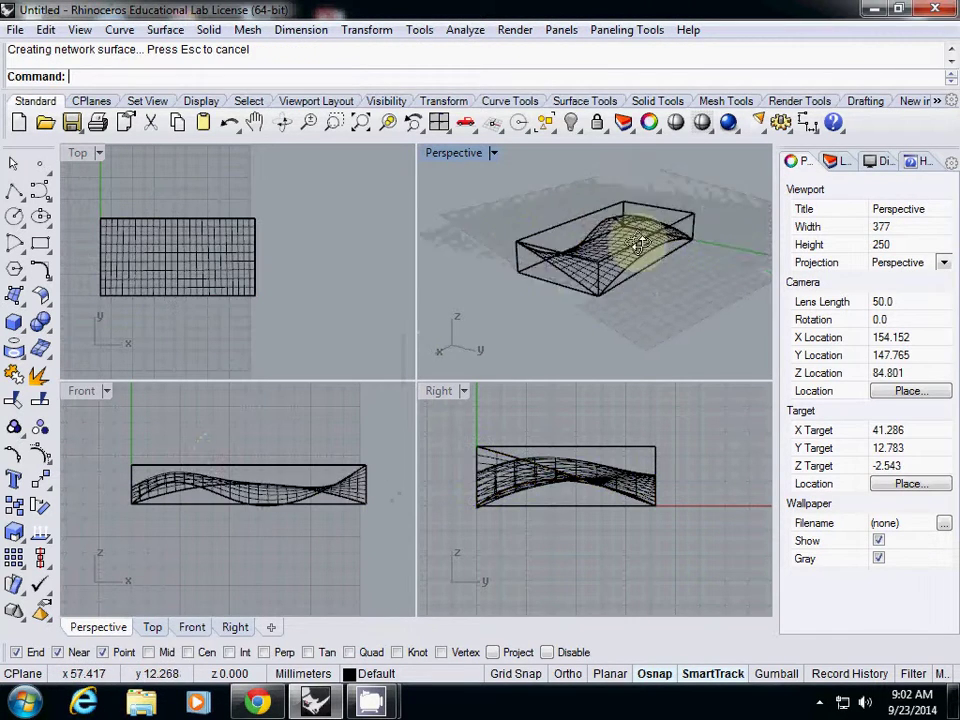